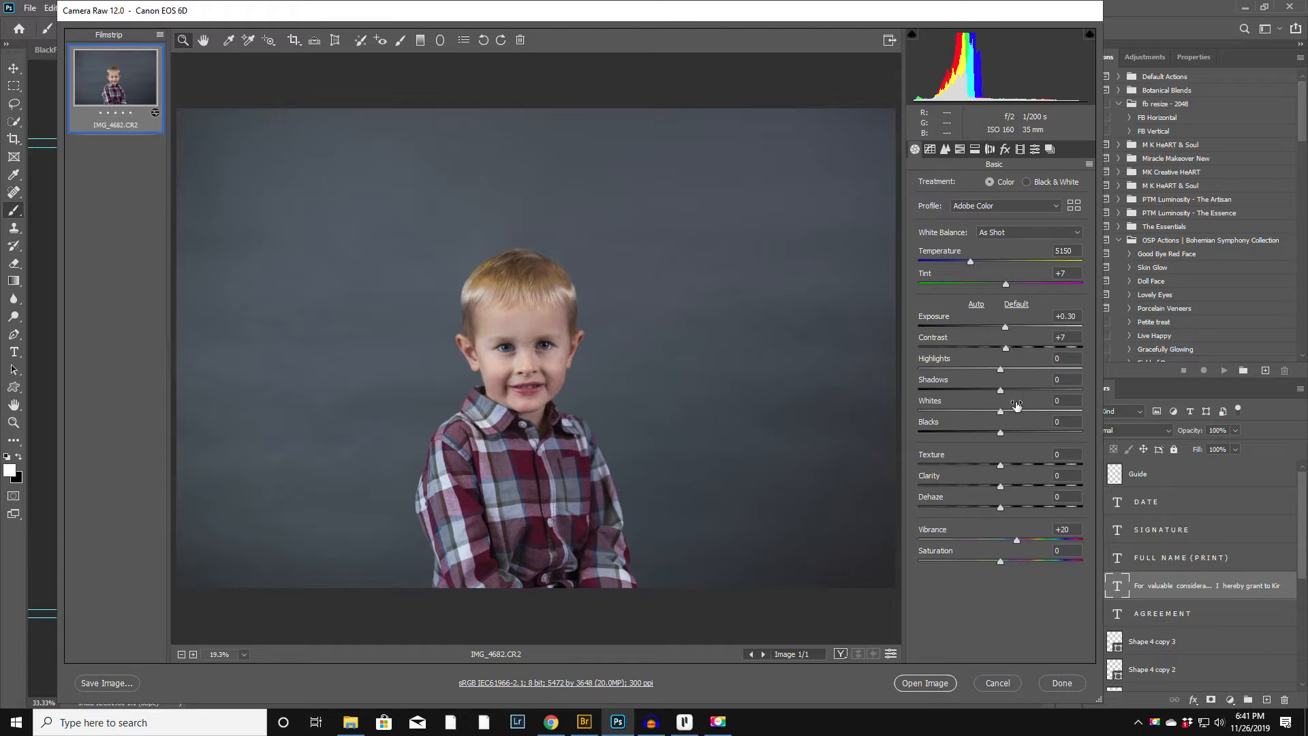
# Review the raw photo's Tone Curve and Lens Corrections settings and open the image for editing
pyautogui.click(930, 150)
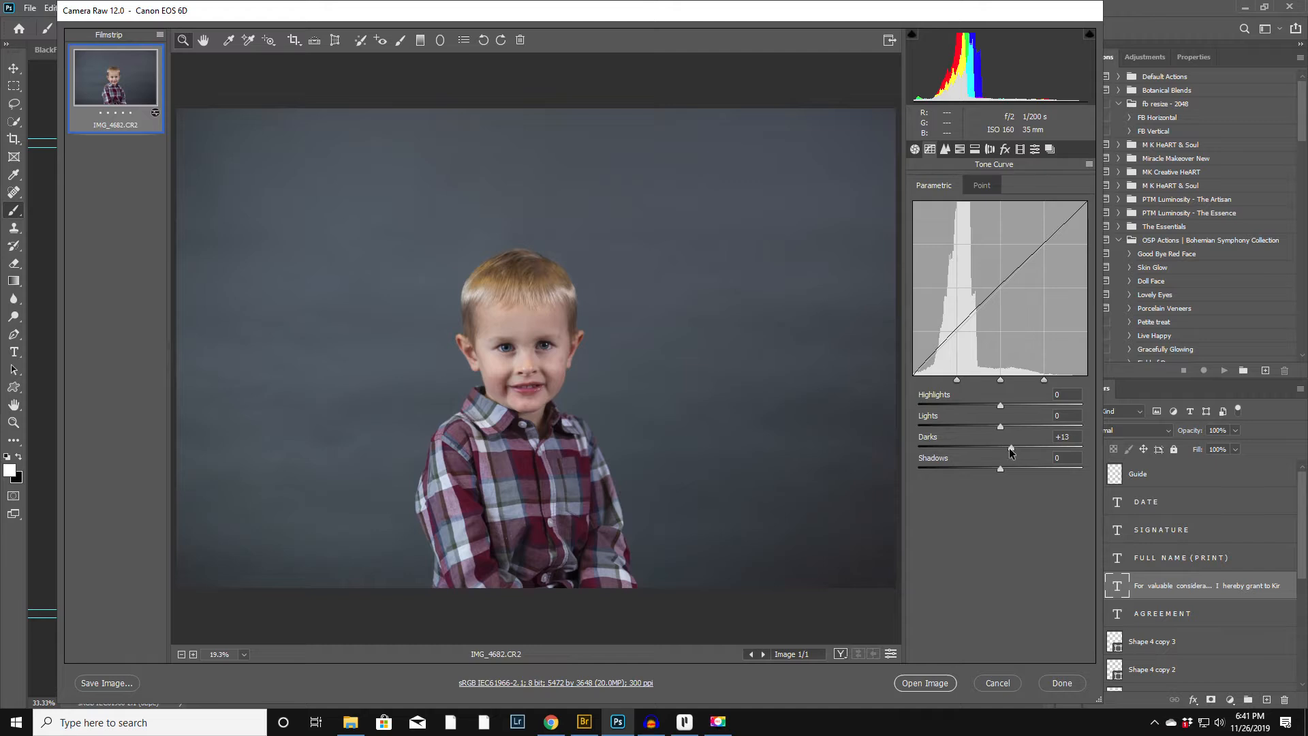
pyautogui.click(990, 149)
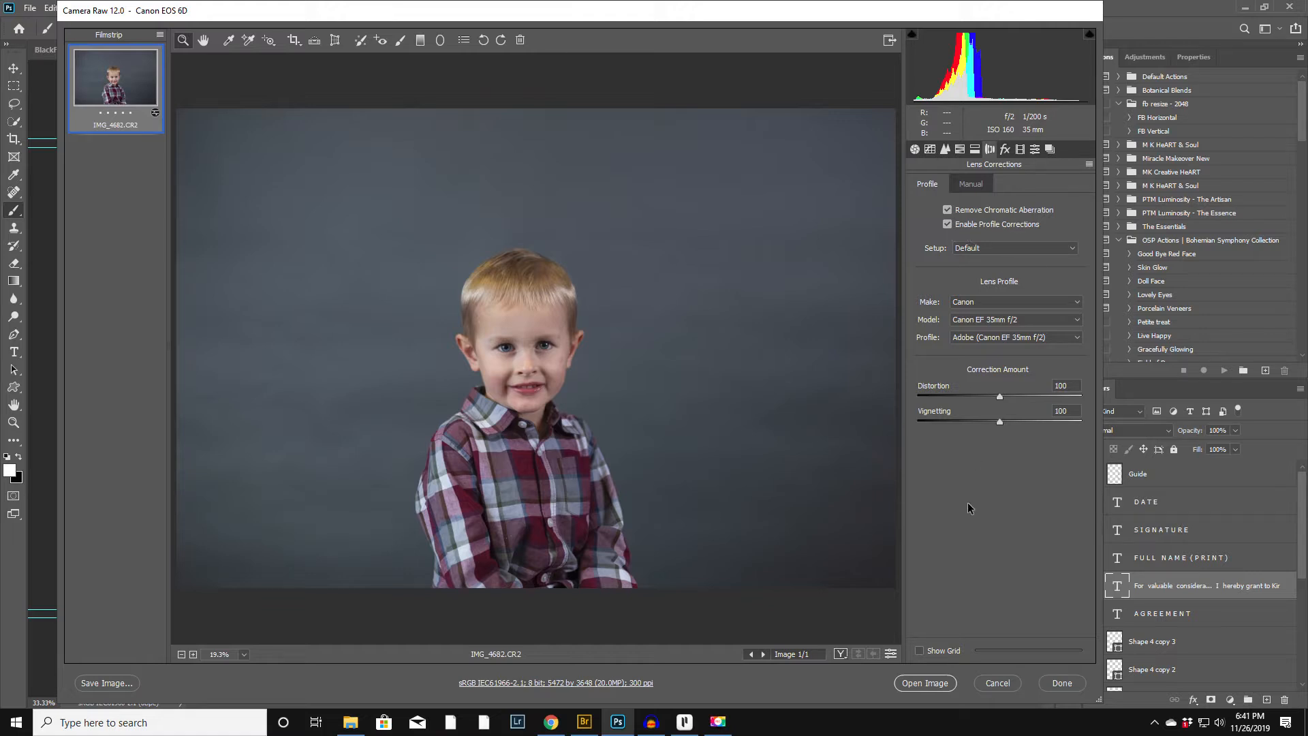
pyautogui.click(908, 684)
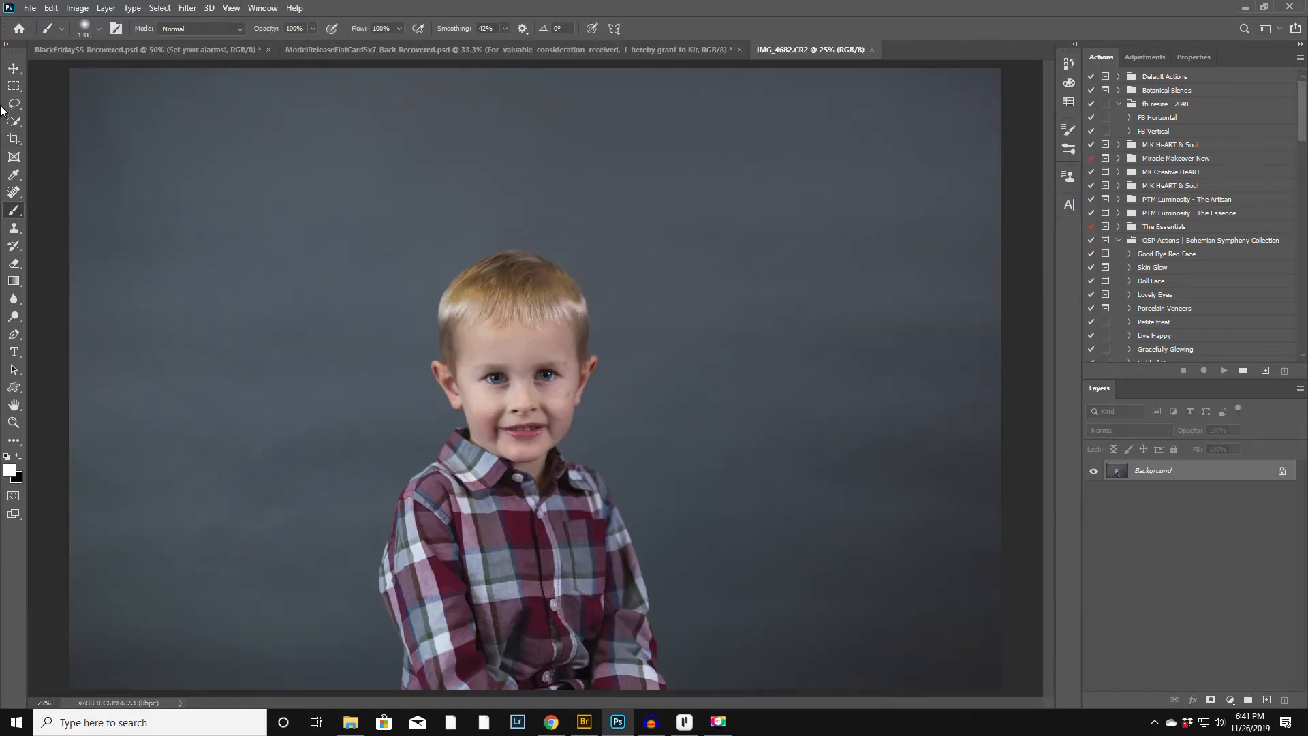
# Crop the photo to a 15:11 landscape ratio, tightening the frame around the boy and keeping him near the centre
pyautogui.click(14, 138)
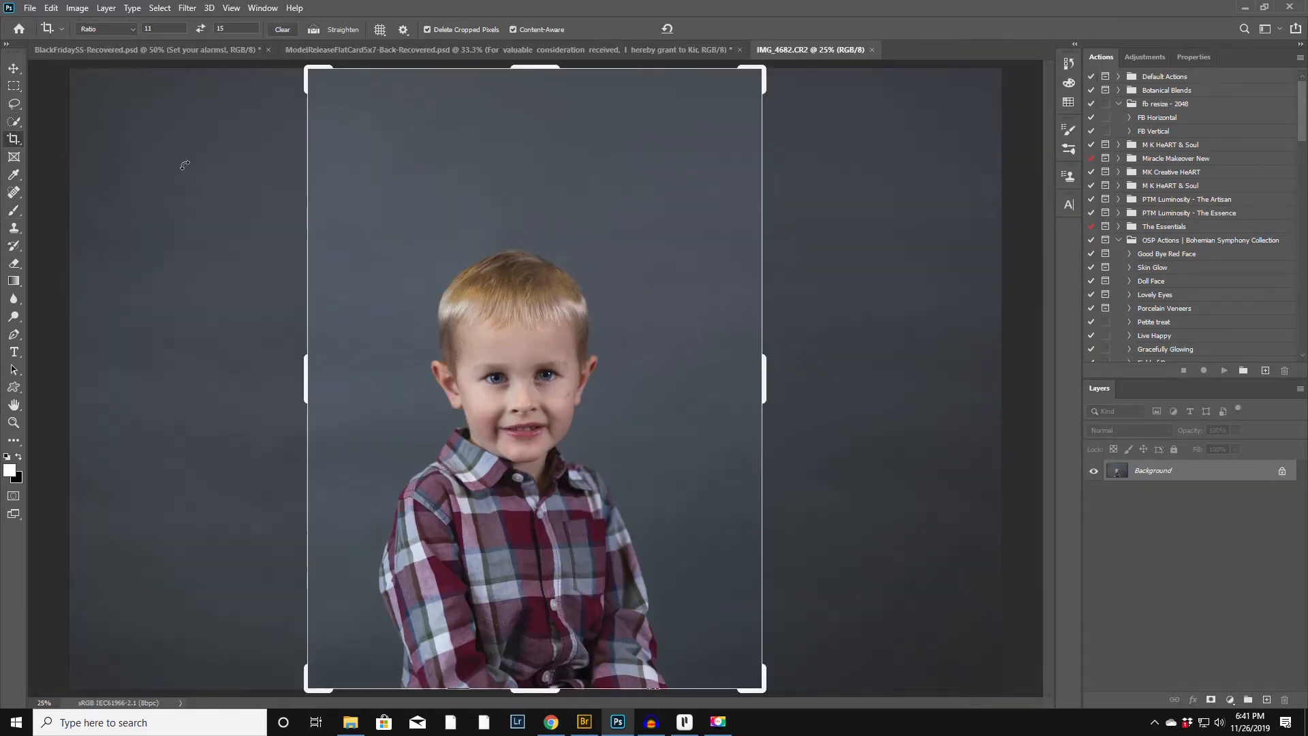
pyautogui.click(200, 28)
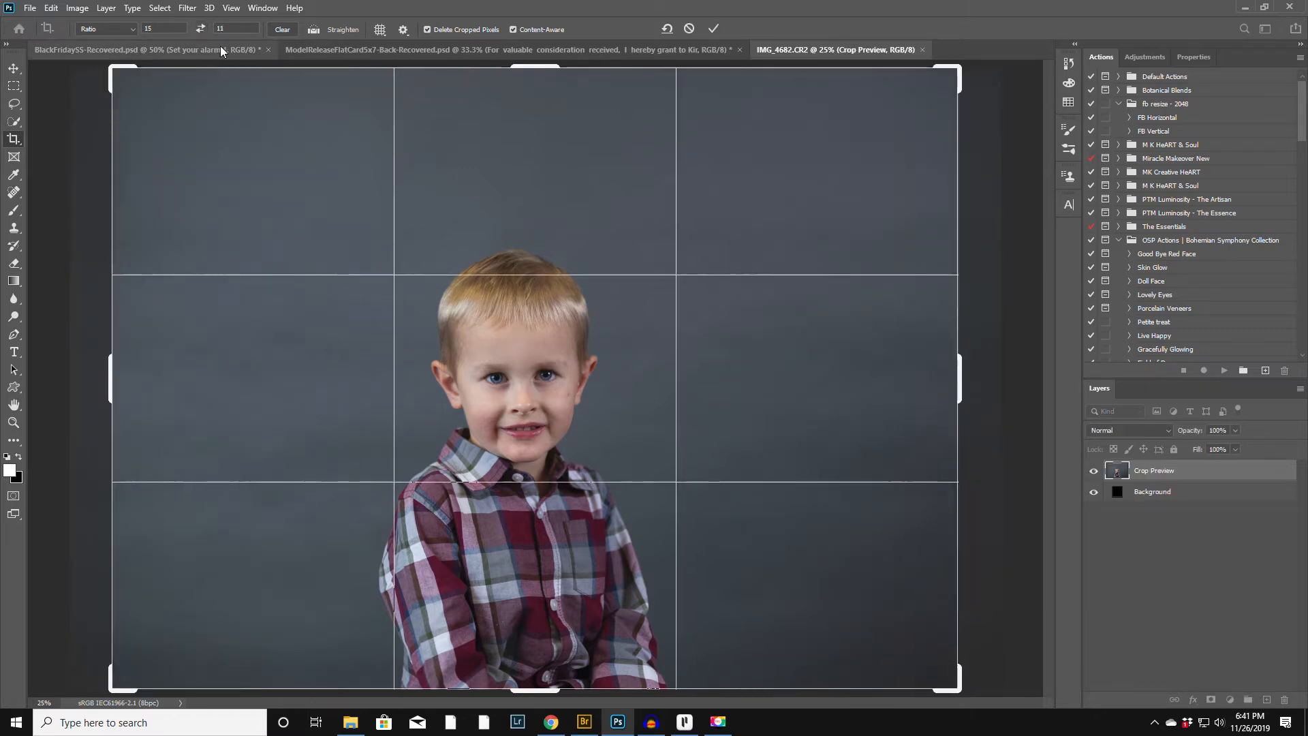
pyautogui.moveTo(957, 68); pyautogui.dragTo(930, 86)
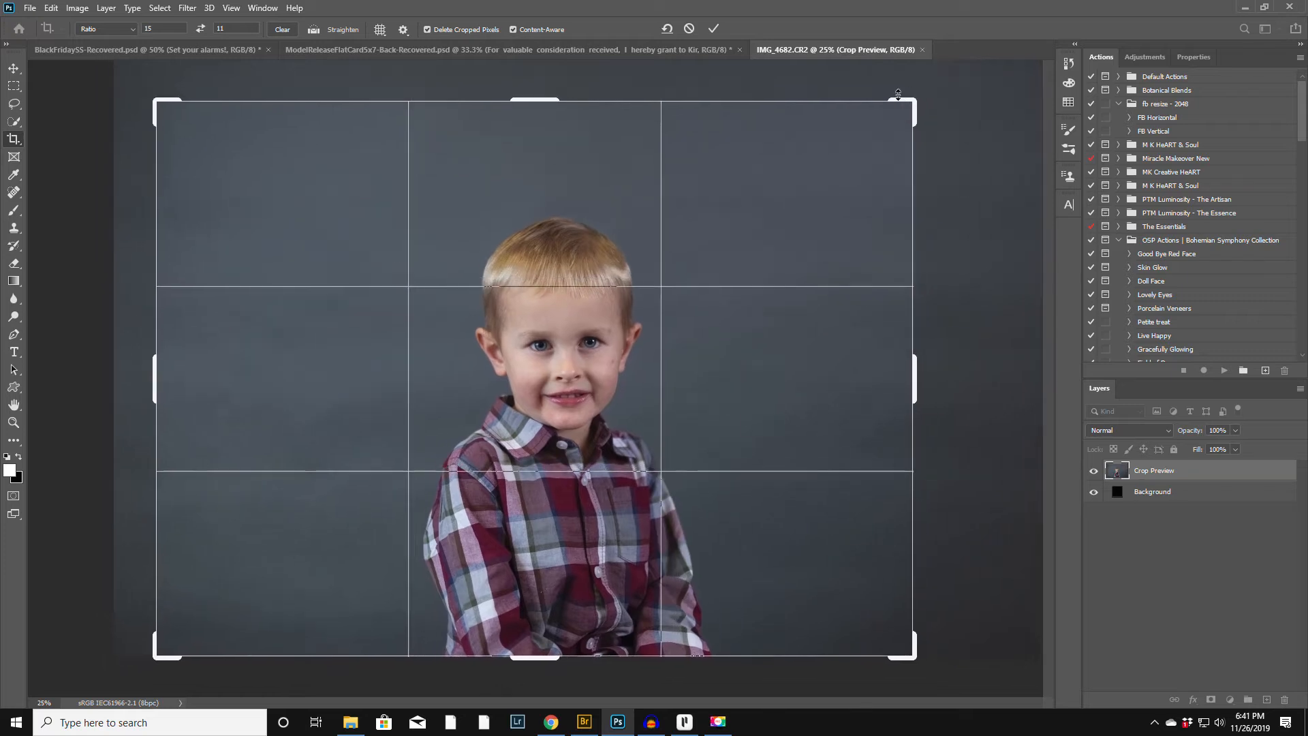
pyautogui.moveTo(533, 398); pyautogui.dragTo(523, 398)
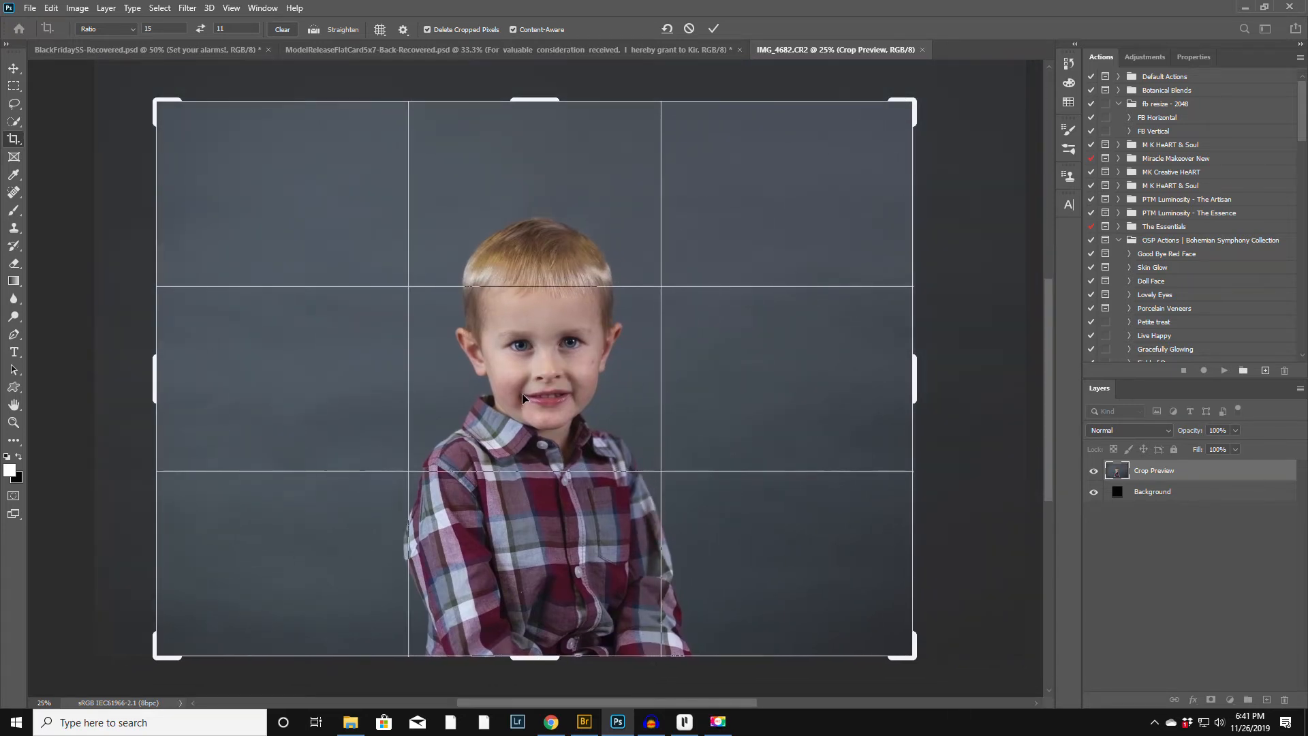
pyautogui.moveTo(156, 104); pyautogui.dragTo(172, 116)
pyautogui.moveTo(900, 124); pyautogui.dragTo(888, 119)
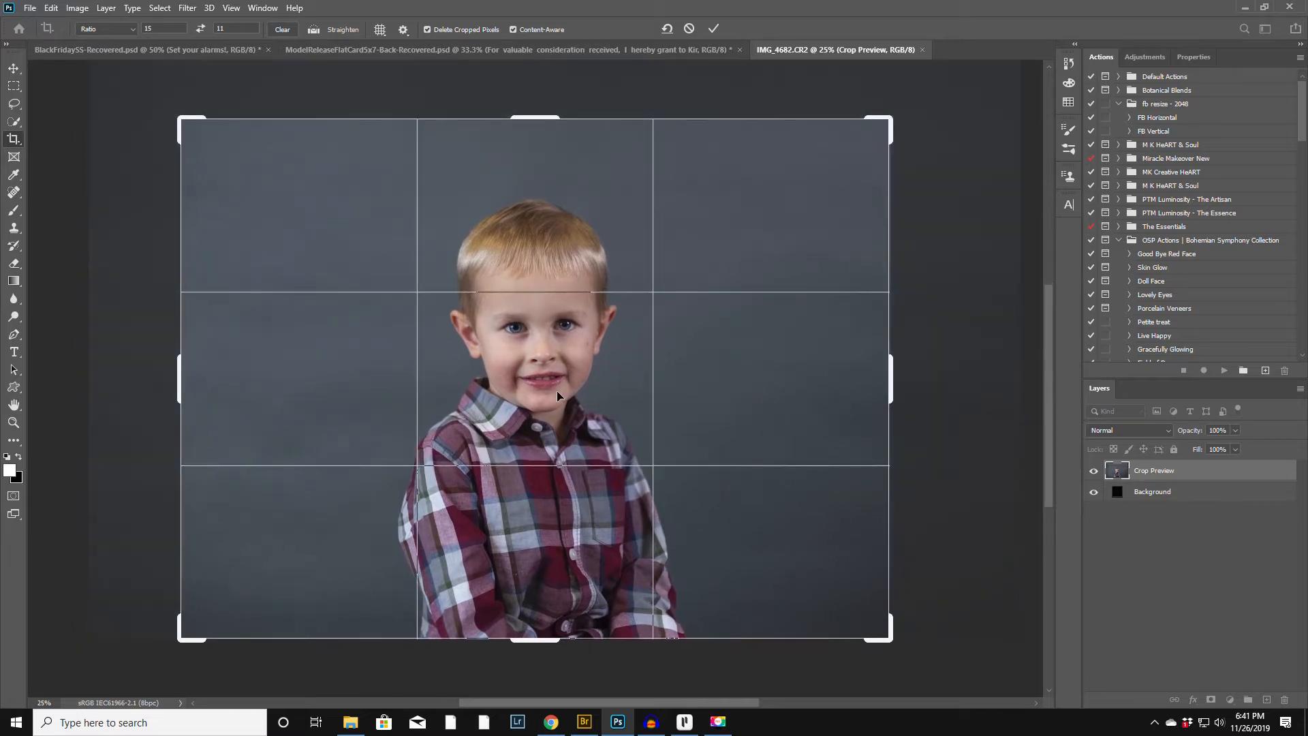
pyautogui.press('Return')
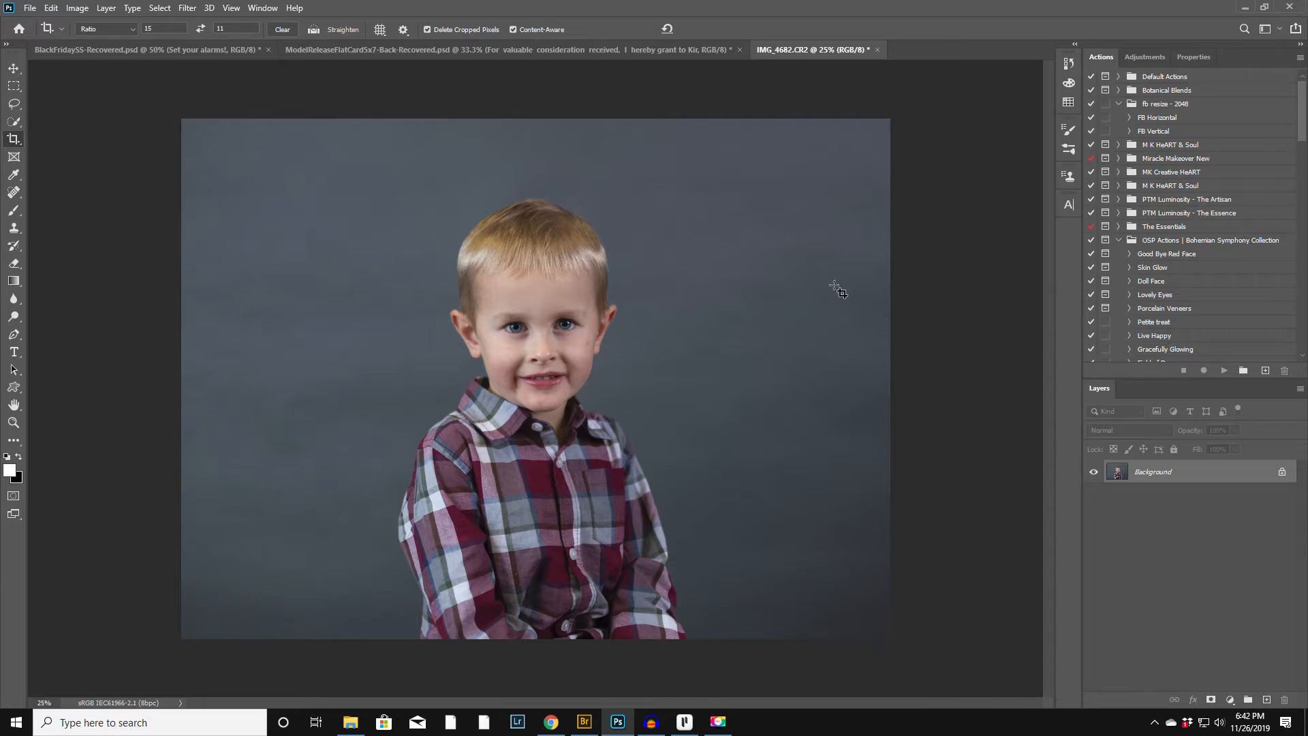
# Select the boy and brush along his outline in Select and Mask to refine the selection edge
pyautogui.click(15, 122)
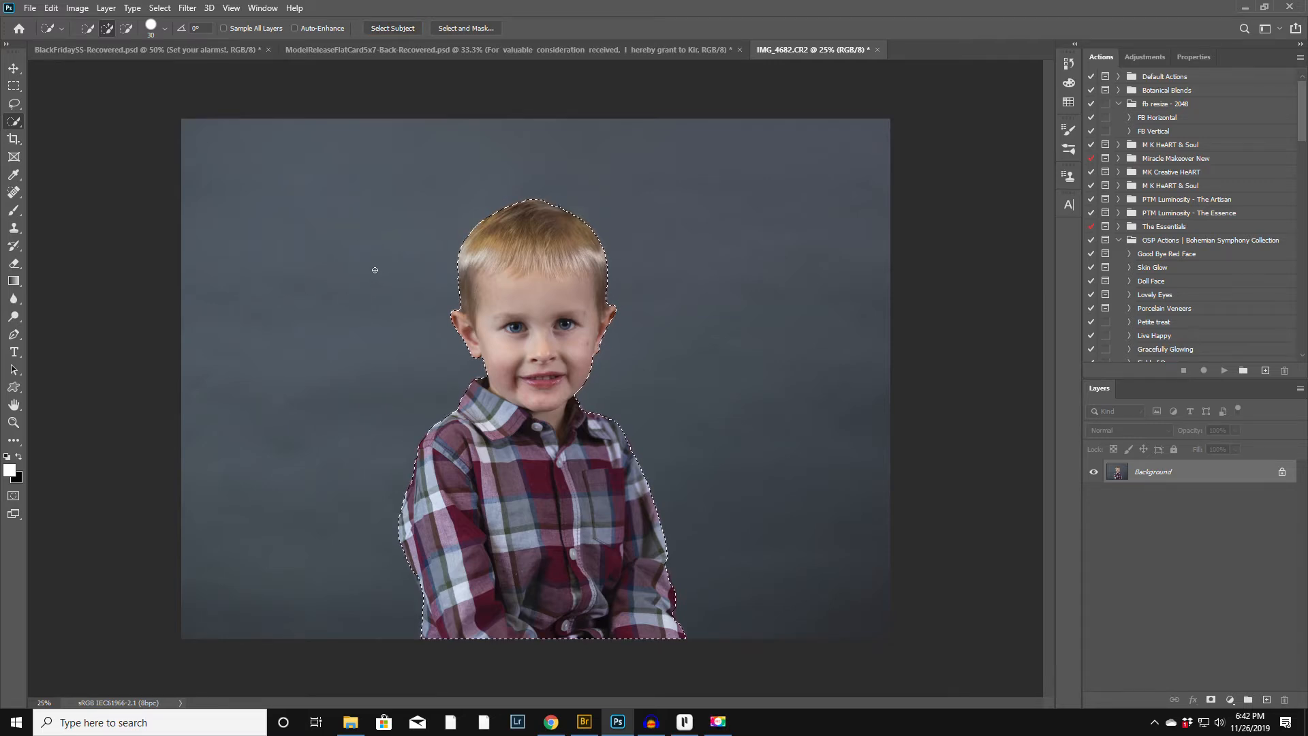
pyautogui.click(469, 28)
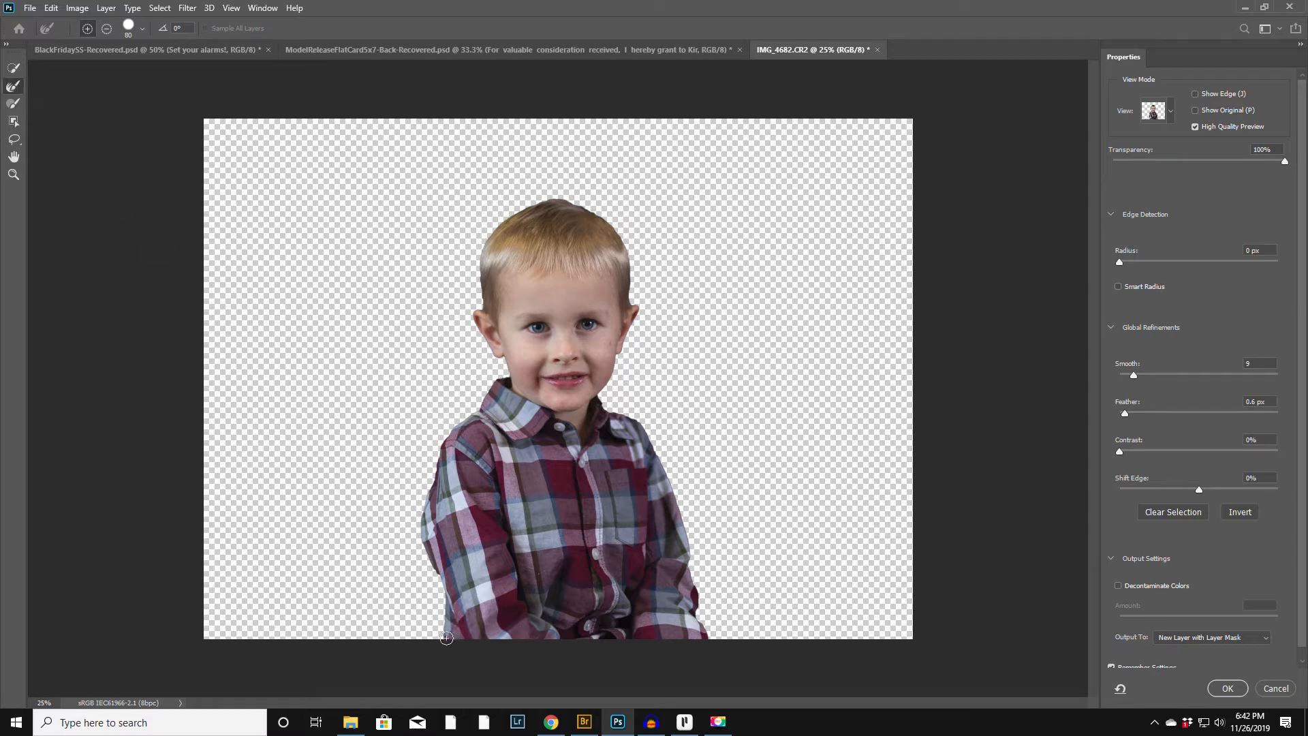
pyautogui.moveTo(445, 630)
pyautogui.mouseDown()
pyautogui.moveTo(423, 509)
pyautogui.moveTo(446, 437)
pyautogui.moveTo(509, 371)
pyautogui.moveTo(470, 316)
pyautogui.moveTo(483, 251)
pyautogui.moveTo(517, 207)
pyautogui.moveTo(562, 201)
pyautogui.moveTo(626, 242)
pyautogui.moveTo(631, 306)
pyautogui.moveTo(643, 308)
pyautogui.moveTo(605, 406)
pyautogui.moveTo(645, 424)
pyautogui.moveTo(686, 517)
pyautogui.moveTo(705, 634)
pyautogui.mouseUp()
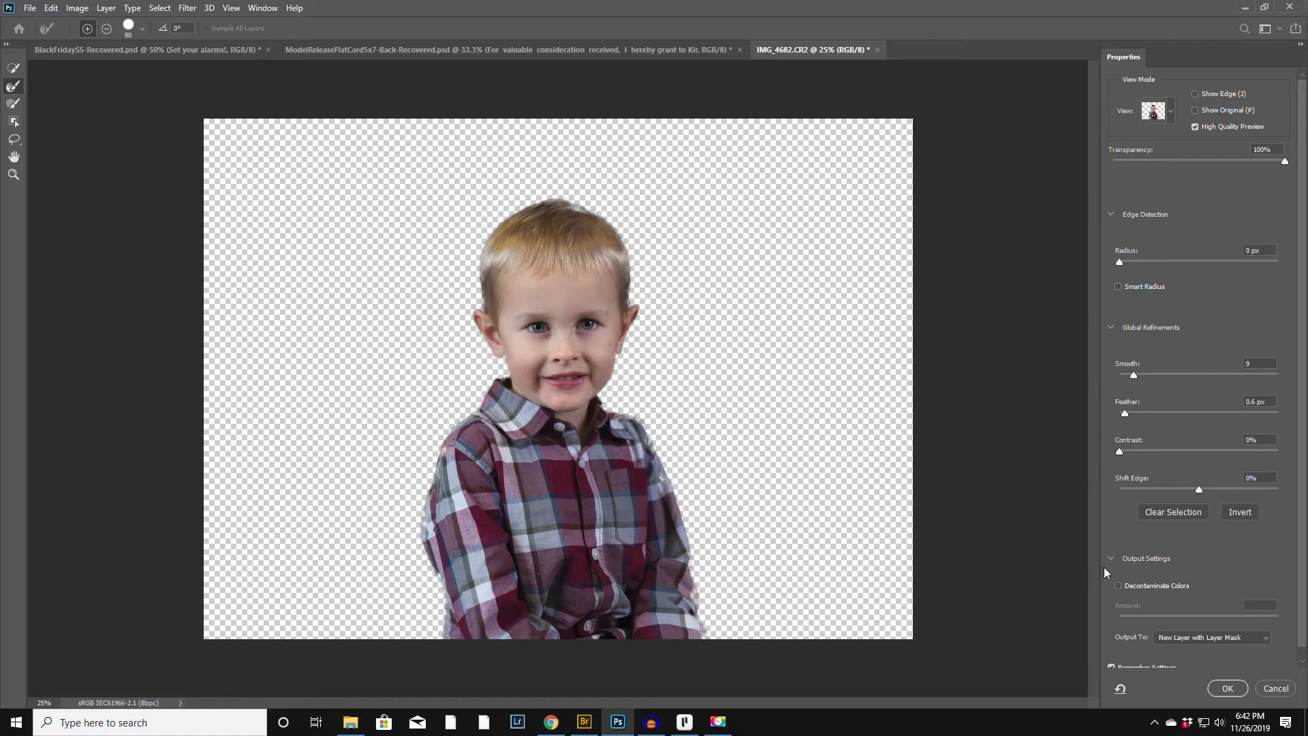
# Invert the selection, output it to a new layer with a layer mask, and show the original Background layer again
pyautogui.click(1235, 513)
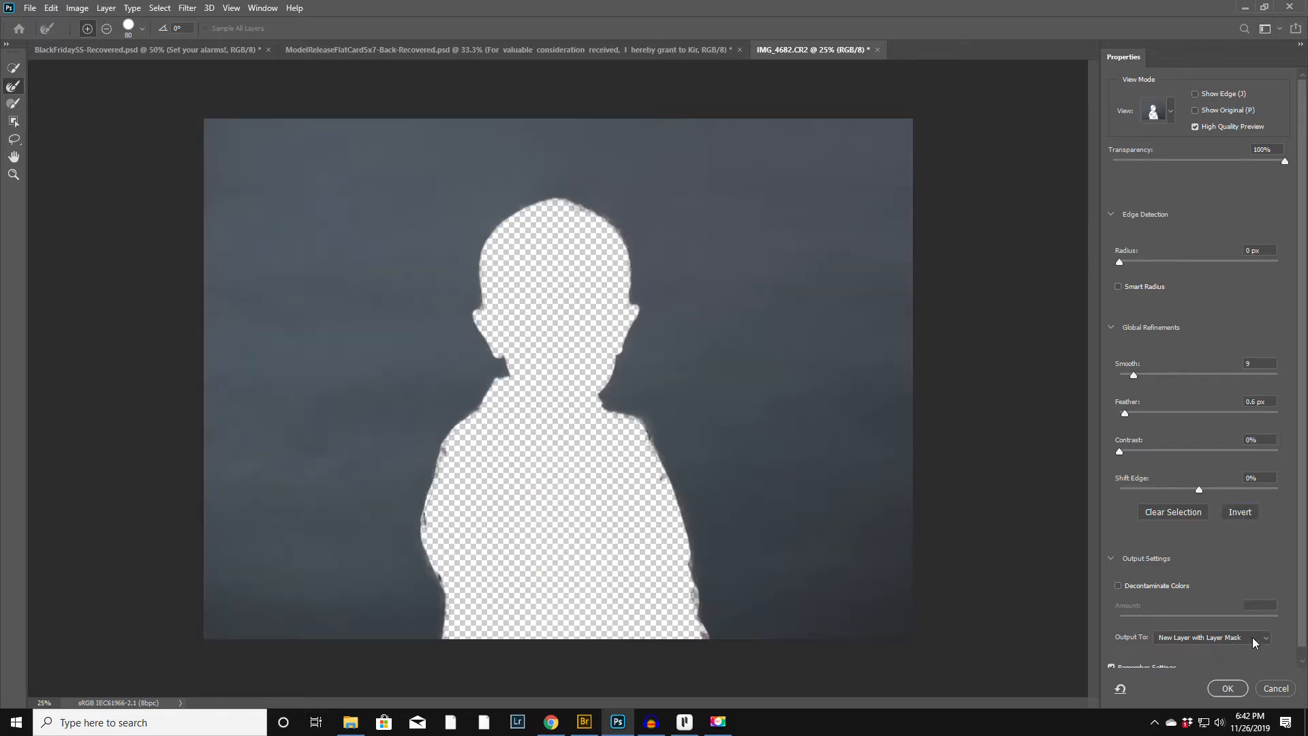
pyautogui.click(1228, 688)
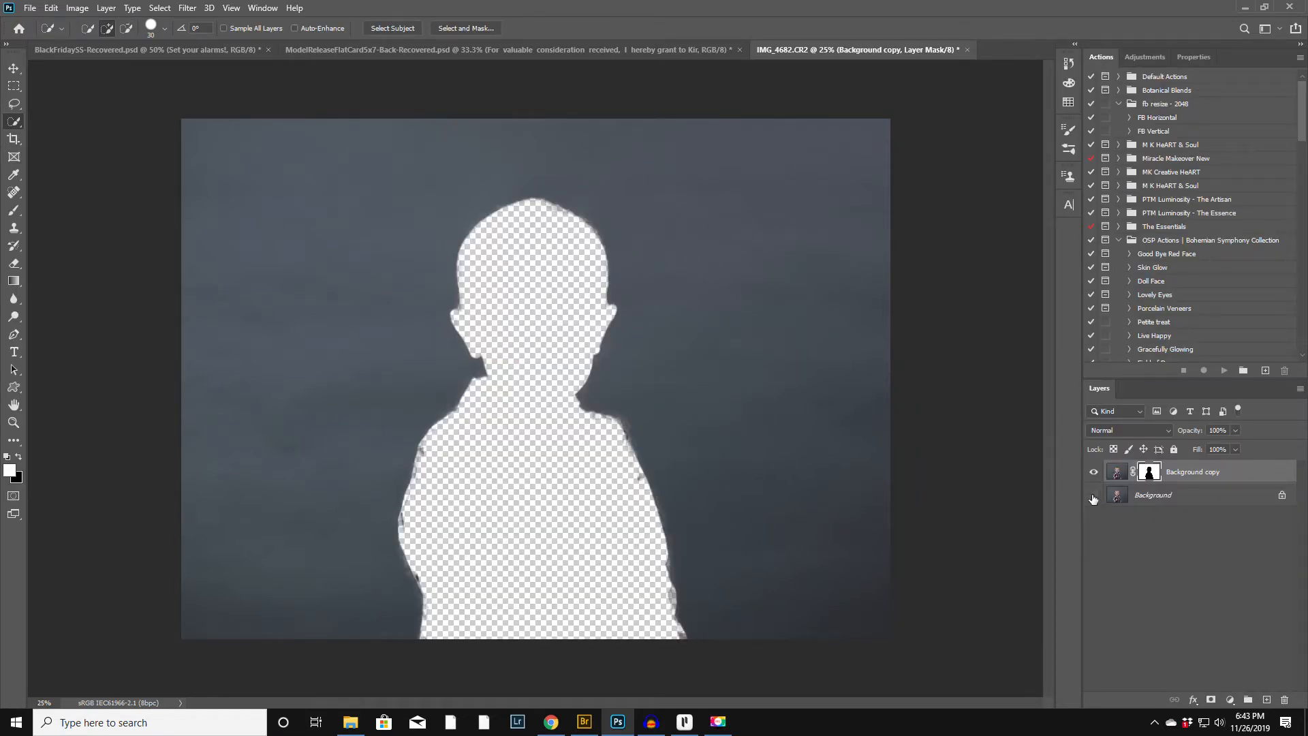
pyautogui.click(1093, 496)
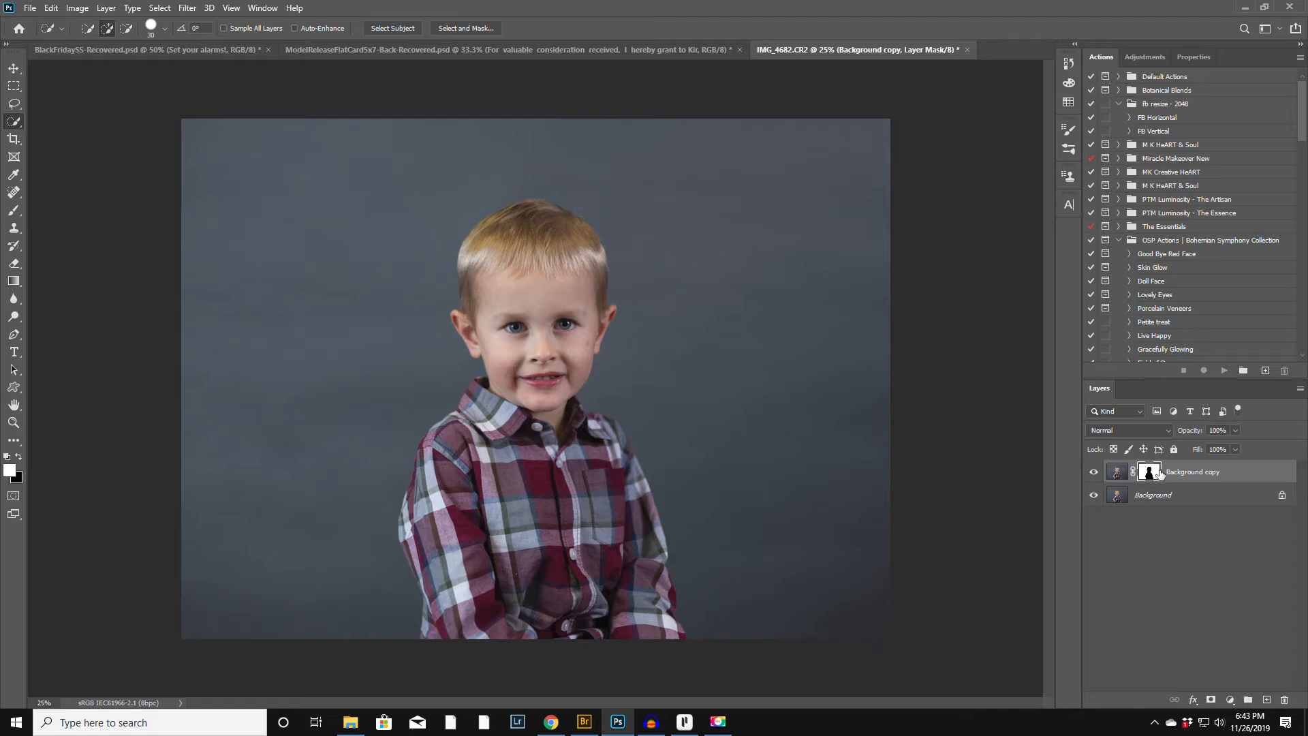
# Target the masked copy's image and set up a linear, unreversed Foreground to Transparent gradient
pyautogui.click(1116, 472)
pyautogui.click(1149, 472)
pyautogui.click(1115, 472)
pyautogui.click(13, 281)
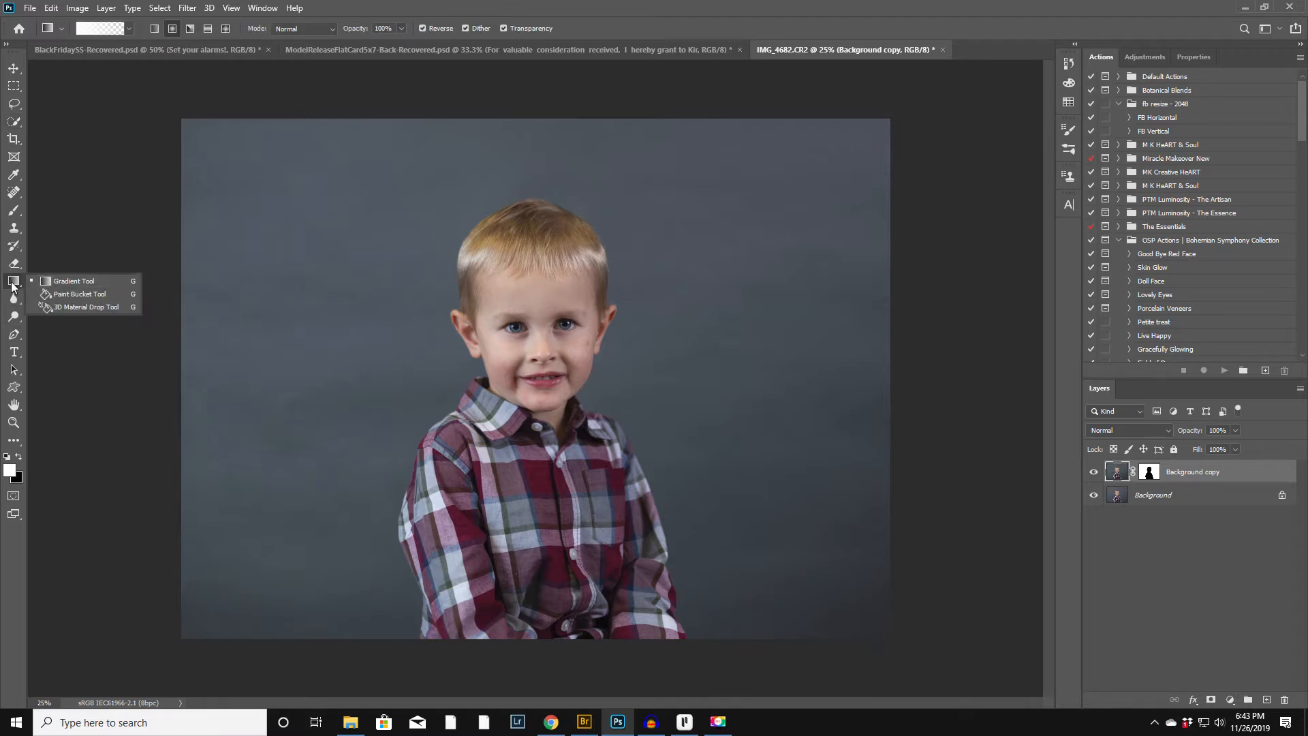
pyautogui.click(13, 285)
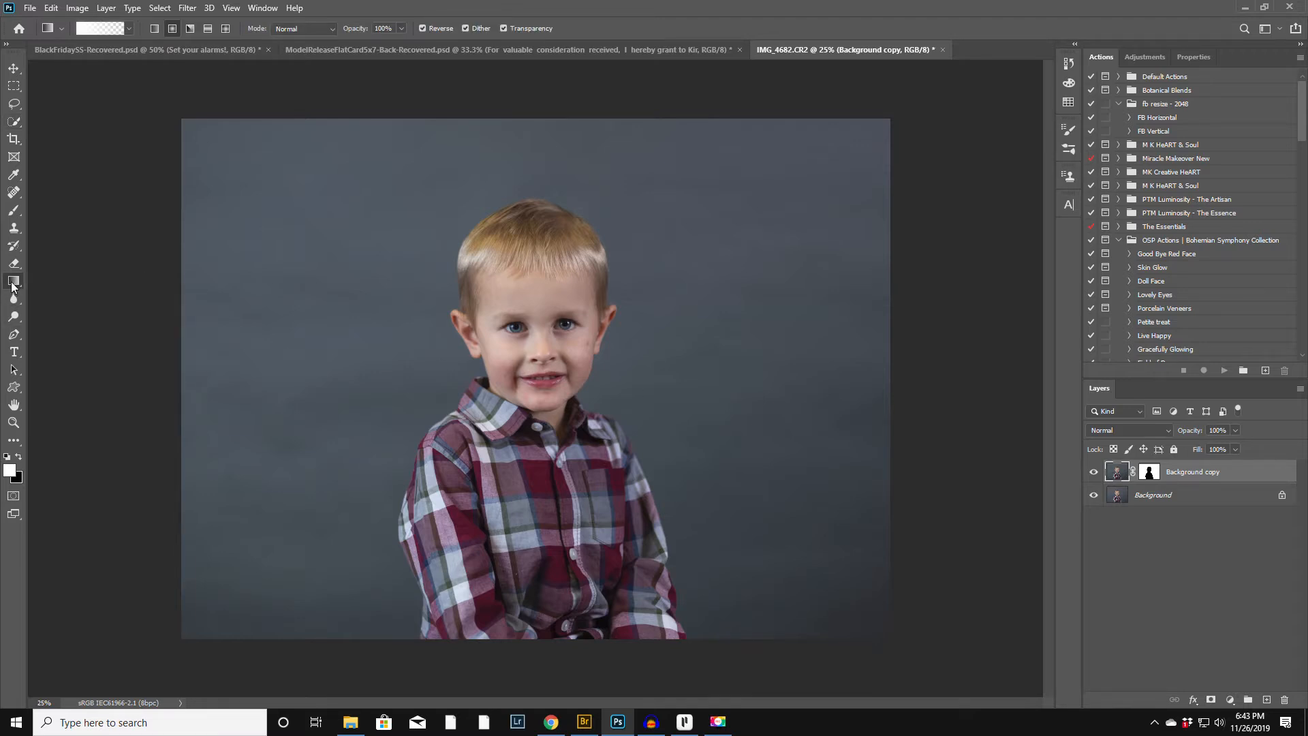
pyautogui.click(100, 30)
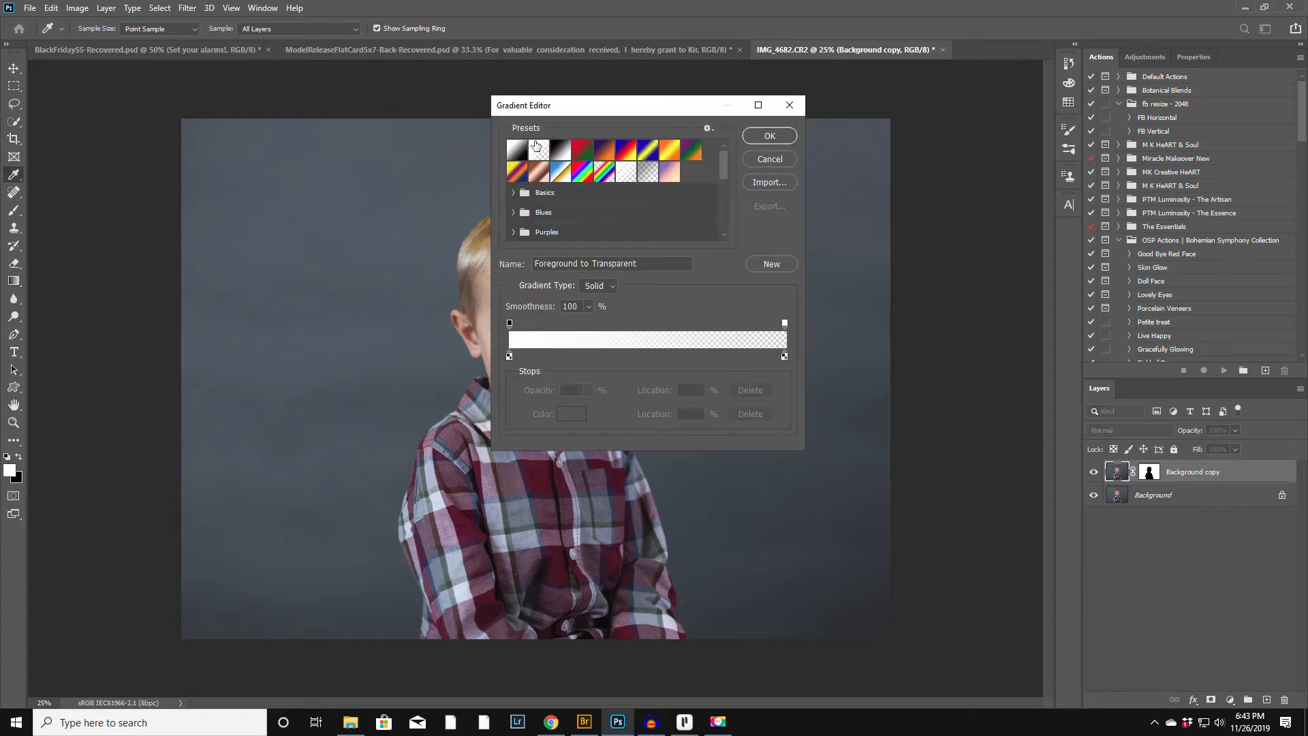
pyautogui.click(538, 148)
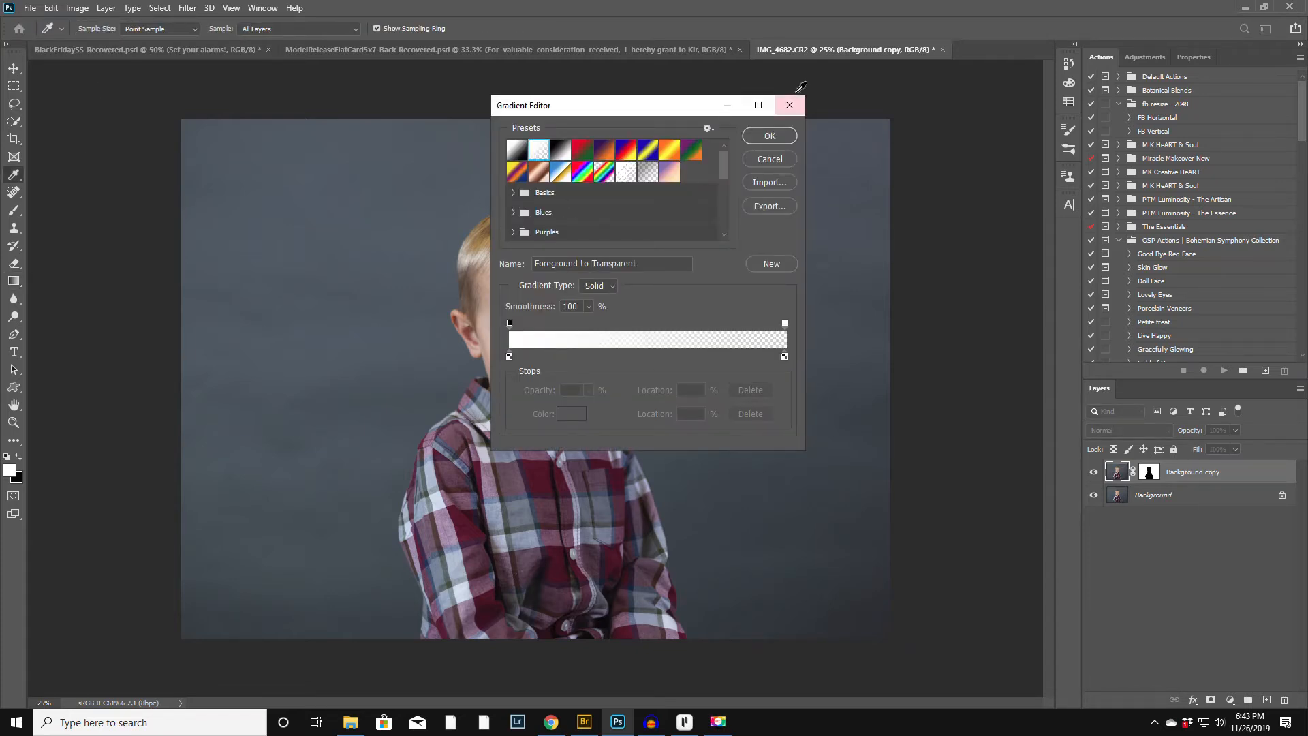
pyautogui.click(769, 135)
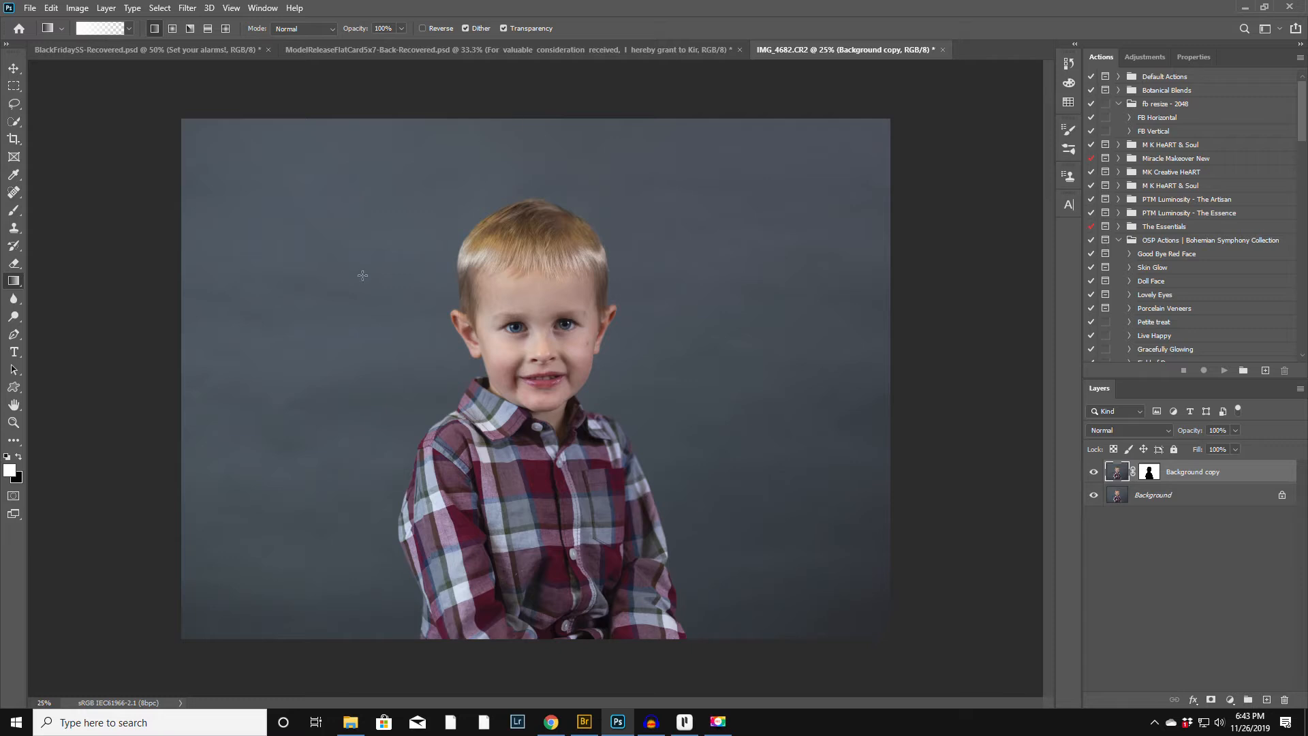
# Smooth the backdrop on the copied layer with gradients in sampled backdrop colours, drawn downward and in from both lower corners
pyautogui.keyDown('alt'); pyautogui.click(468, 225); pyautogui.keyUp('alt')
pyautogui.keyDown('alt'); pyautogui.click(535, 184); pyautogui.keyUp('alt')
pyautogui.keyDown('alt'); pyautogui.click(530, 192); pyautogui.keyUp('alt')
pyautogui.moveTo(534, 200); pyautogui.dragTo(534, 640)
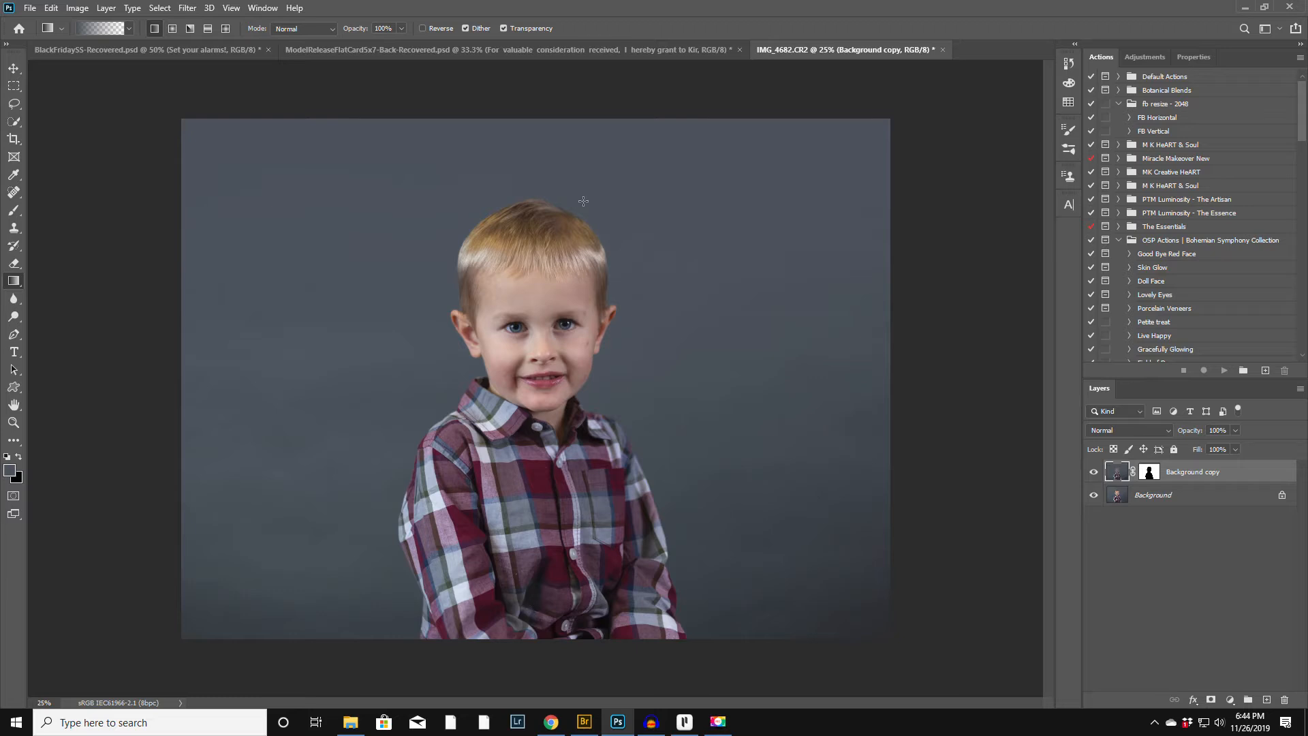
pyautogui.moveTo(555, 120); pyautogui.dragTo(545, 690)
pyautogui.moveTo(771, 330); pyautogui.dragTo(787, 686)
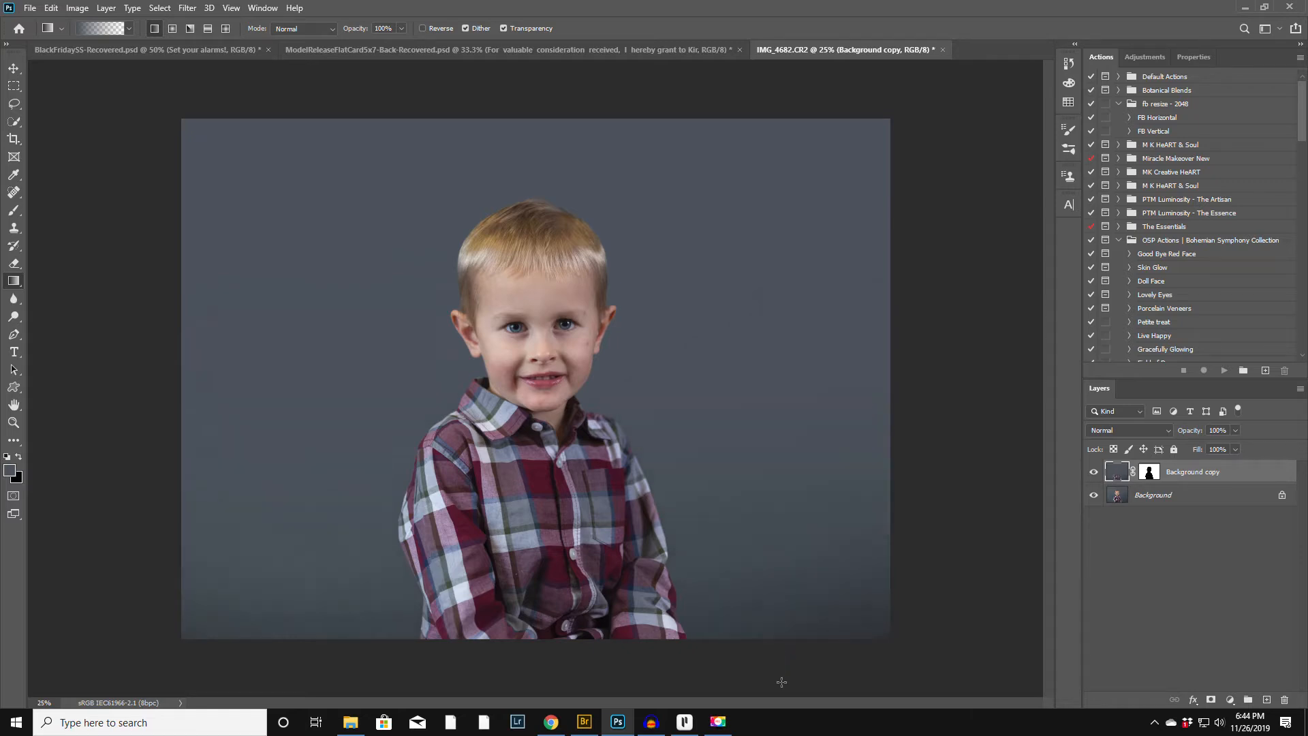
pyautogui.moveTo(904, 646); pyautogui.dragTo(729, 464)
pyautogui.moveTo(175, 642); pyautogui.dragTo(532, 433)
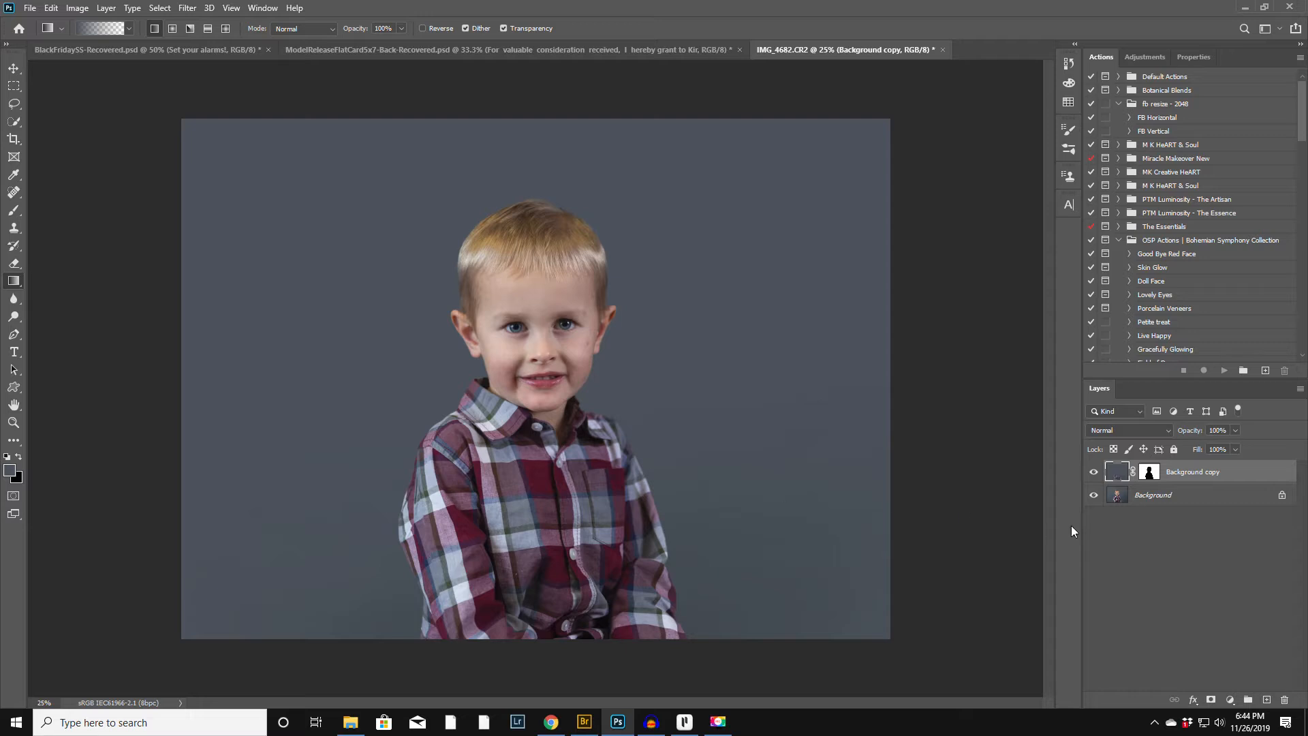
# Target the copy's layer mask and blend around the boy's outline with a black brush, size 900, at 42% opacity
pyautogui.click(1150, 472)
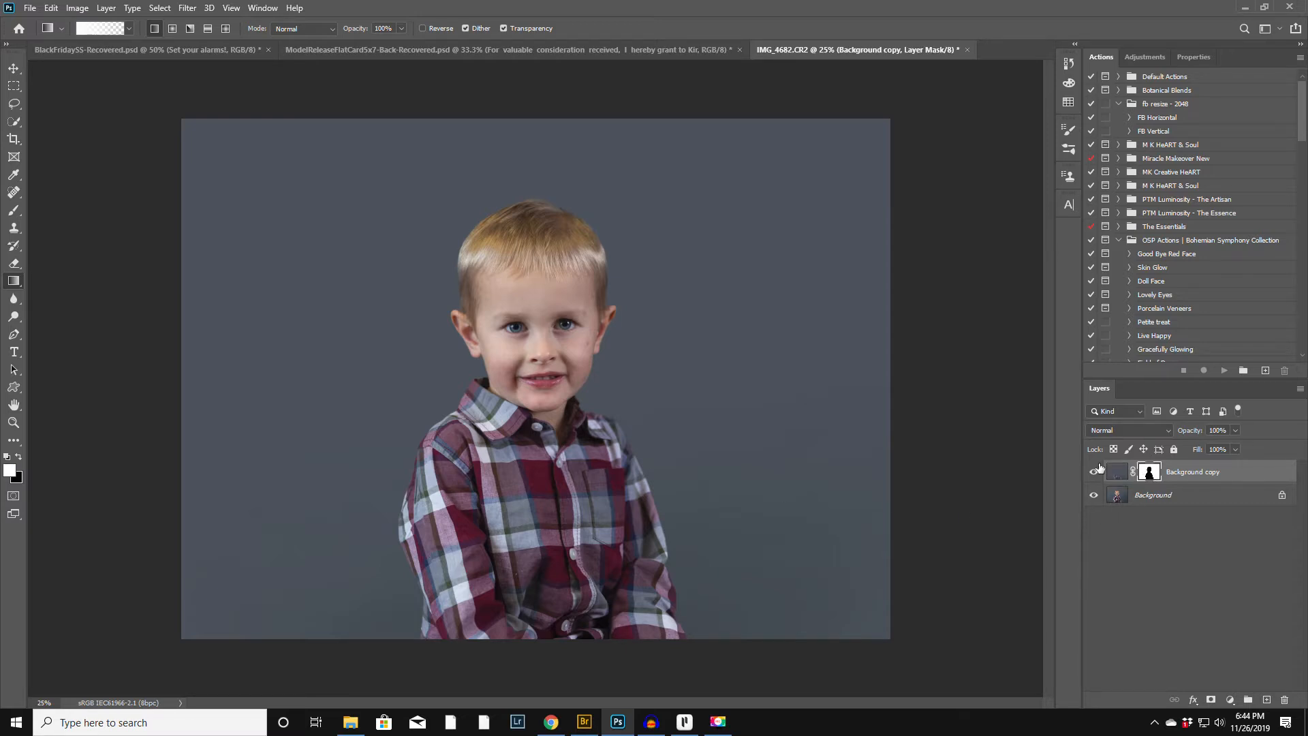
pyautogui.click(14, 209)
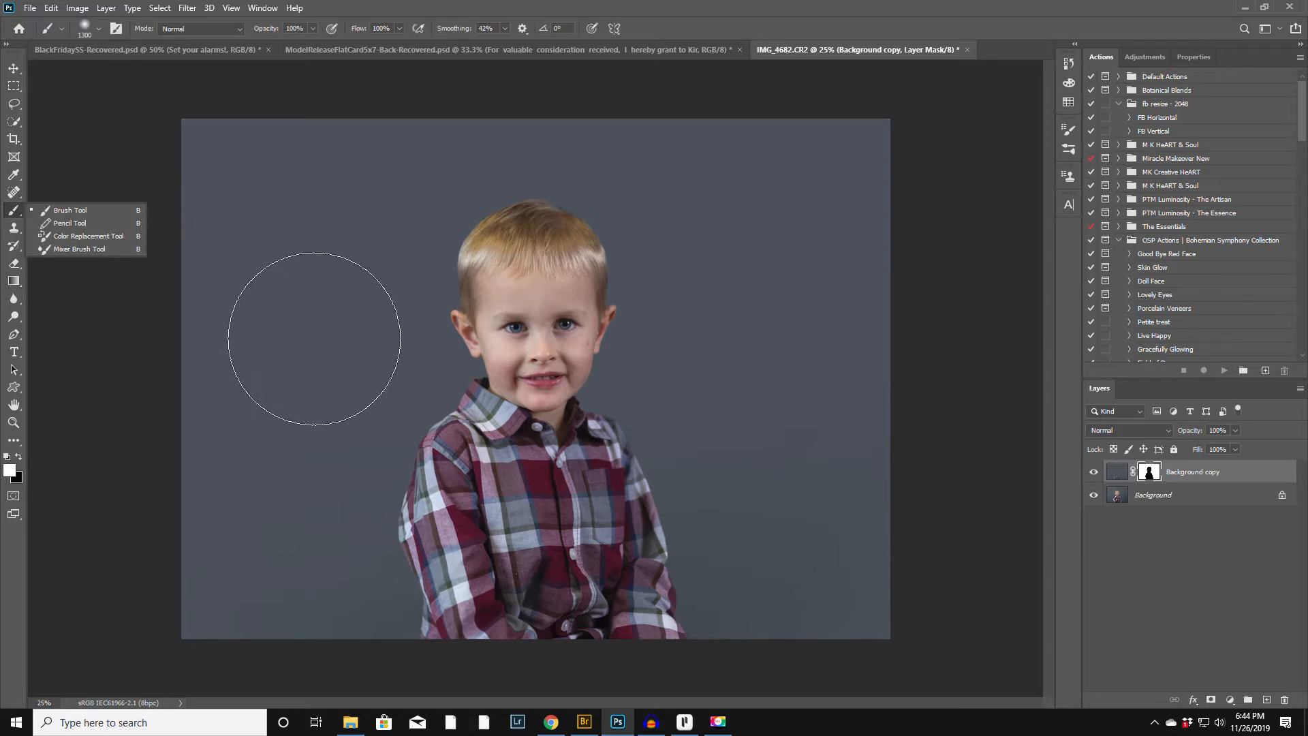
pyautogui.press('x')
pyautogui.press('x')
pyautogui.press('x')
pyautogui.press('x')
pyautogui.press('x')
pyautogui.press('x')
pyautogui.press('x')
pyautogui.press('x')
pyautogui.press('x')
pyautogui.press('[')
pyautogui.press('[')
pyautogui.press('[')
pyautogui.press('[')
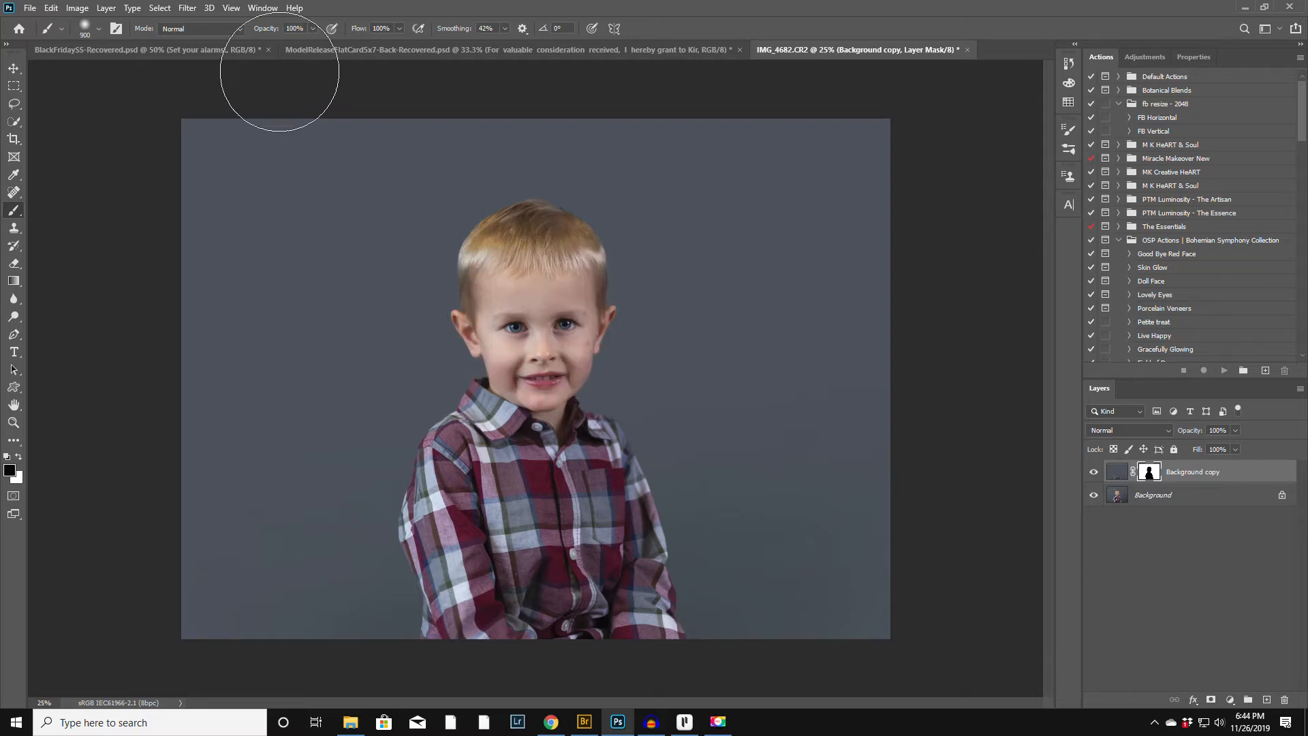
pyautogui.moveTo(264, 29); pyautogui.dragTo(225, 38)
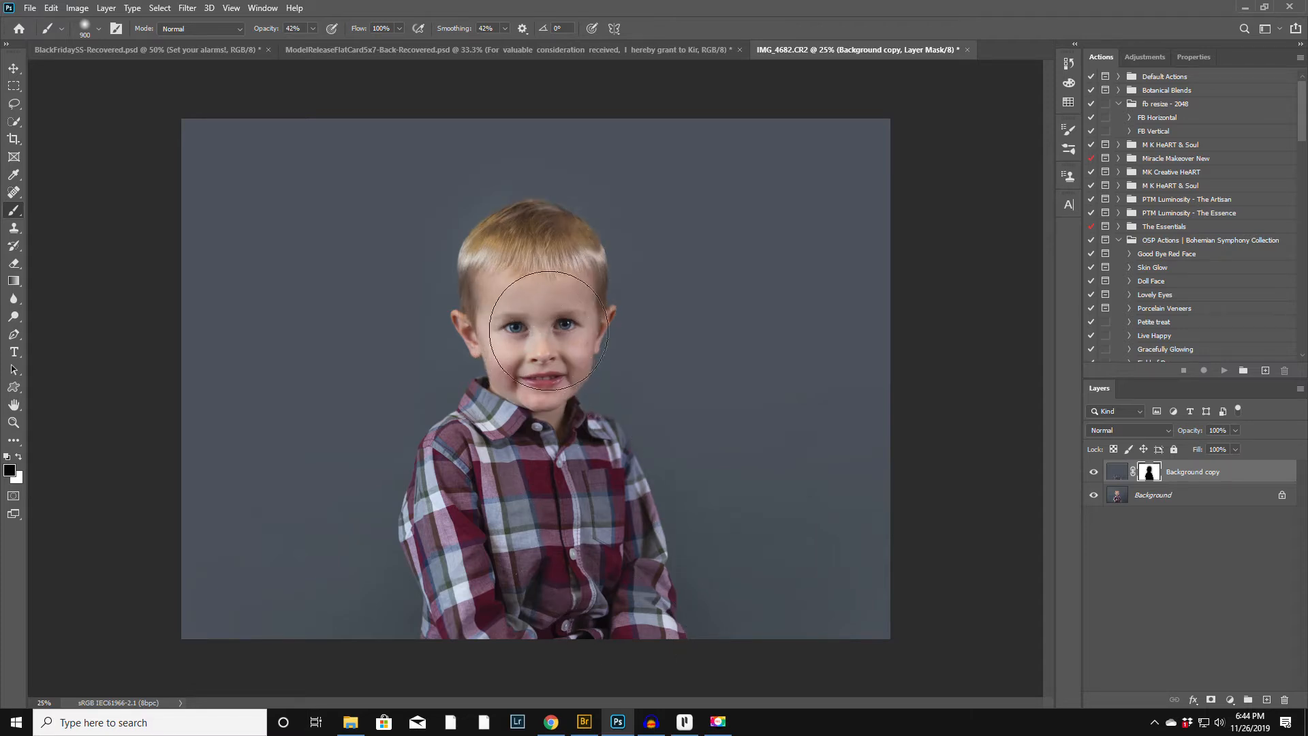
# Compare the backdrop with and without the gradient layer
pyautogui.click(1094, 471)
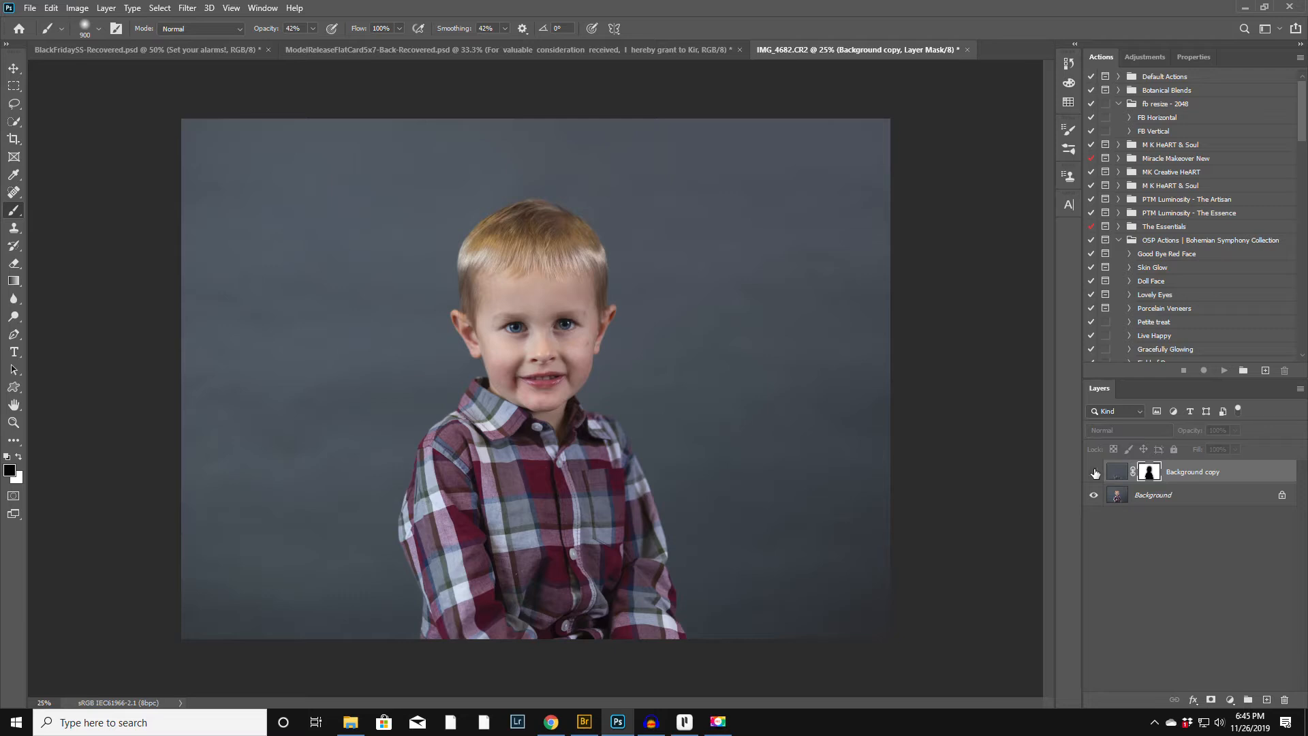
pyautogui.click(1094, 471)
pyautogui.click(1094, 471)
pyautogui.click(1094, 472)
pyautogui.click(1094, 472)
pyautogui.click(1094, 471)
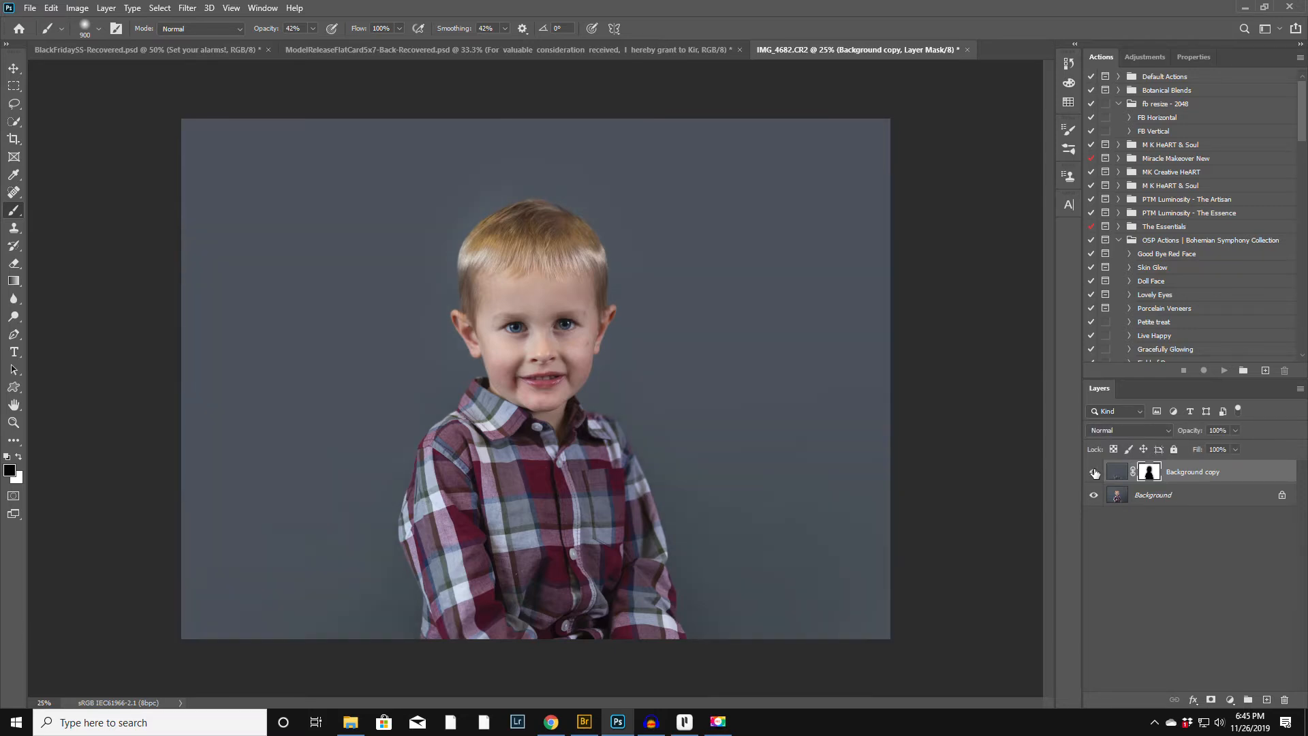
pyautogui.click(1094, 472)
pyautogui.click(1094, 471)
# Flatten the image into a single background layer
pyautogui.click(1301, 390)
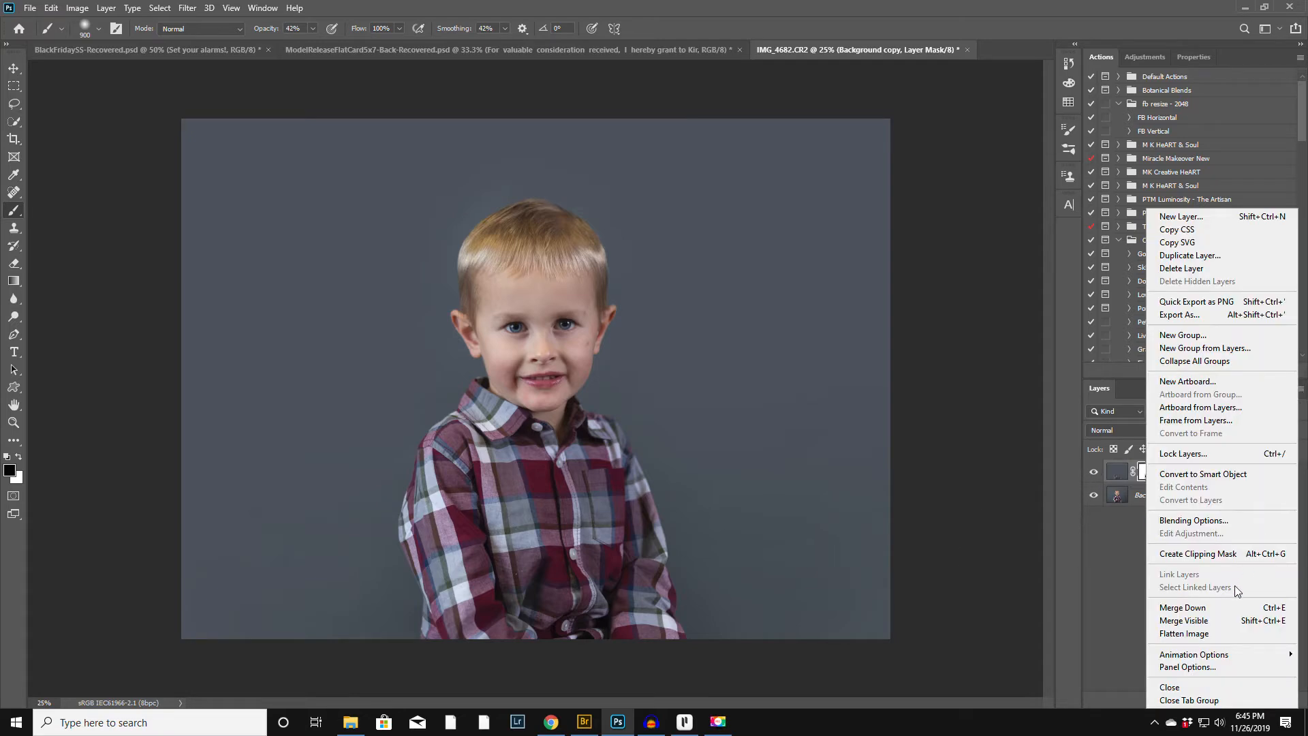
pyautogui.click(1207, 633)
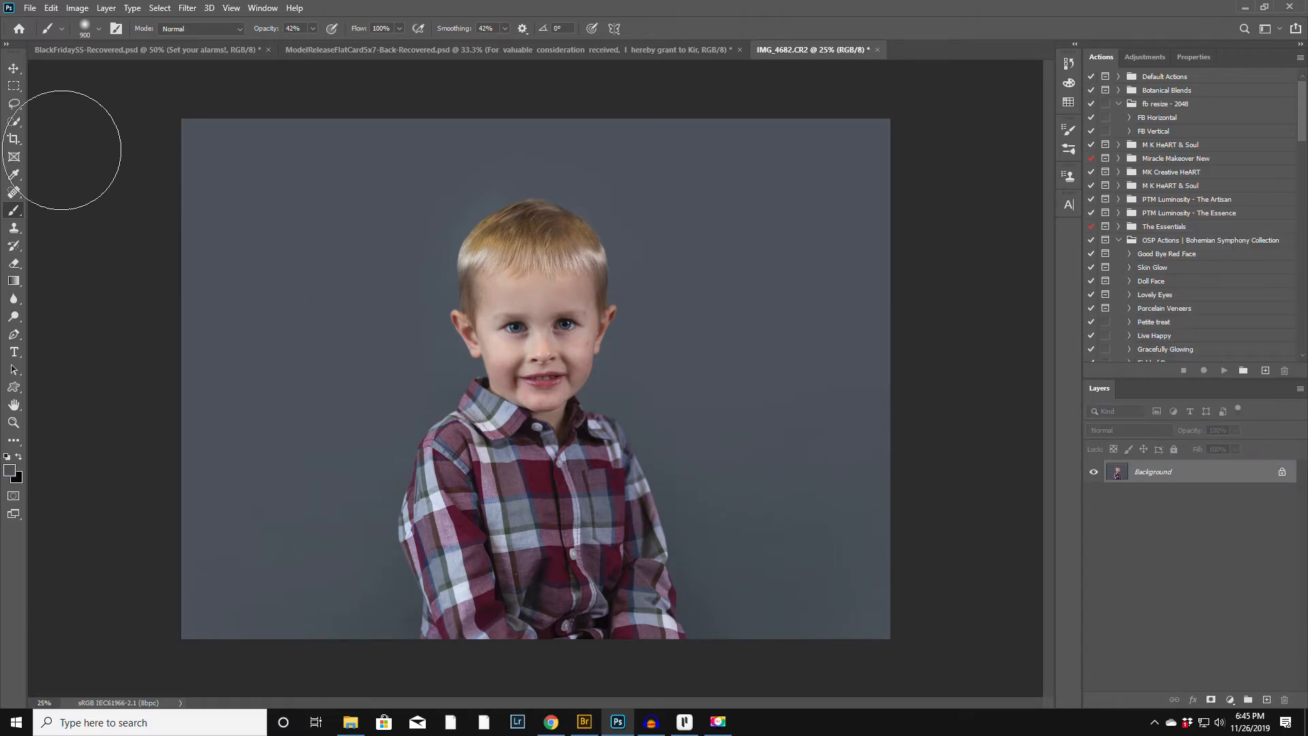
# Copy the area outside a 500 px feathered elliptical selection drawn around the boy onto a new layer
pyautogui.click(14, 89)
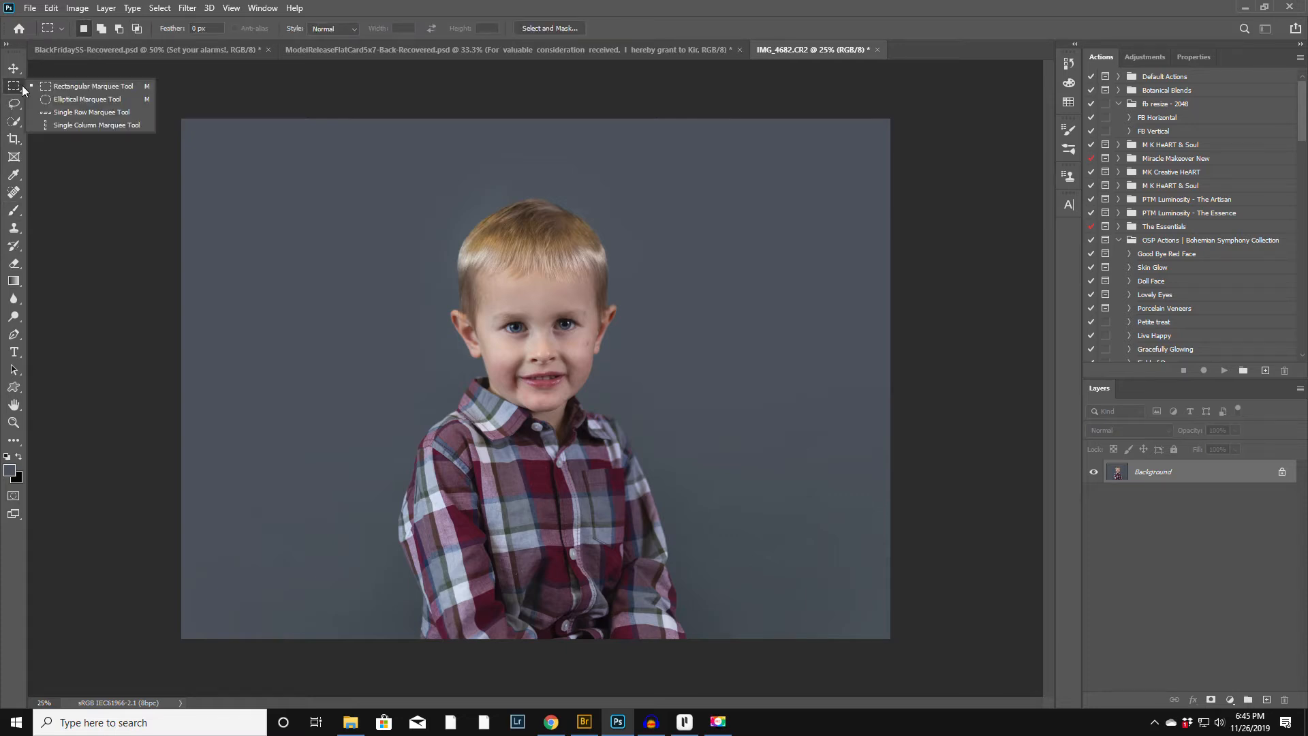
pyautogui.click(69, 99)
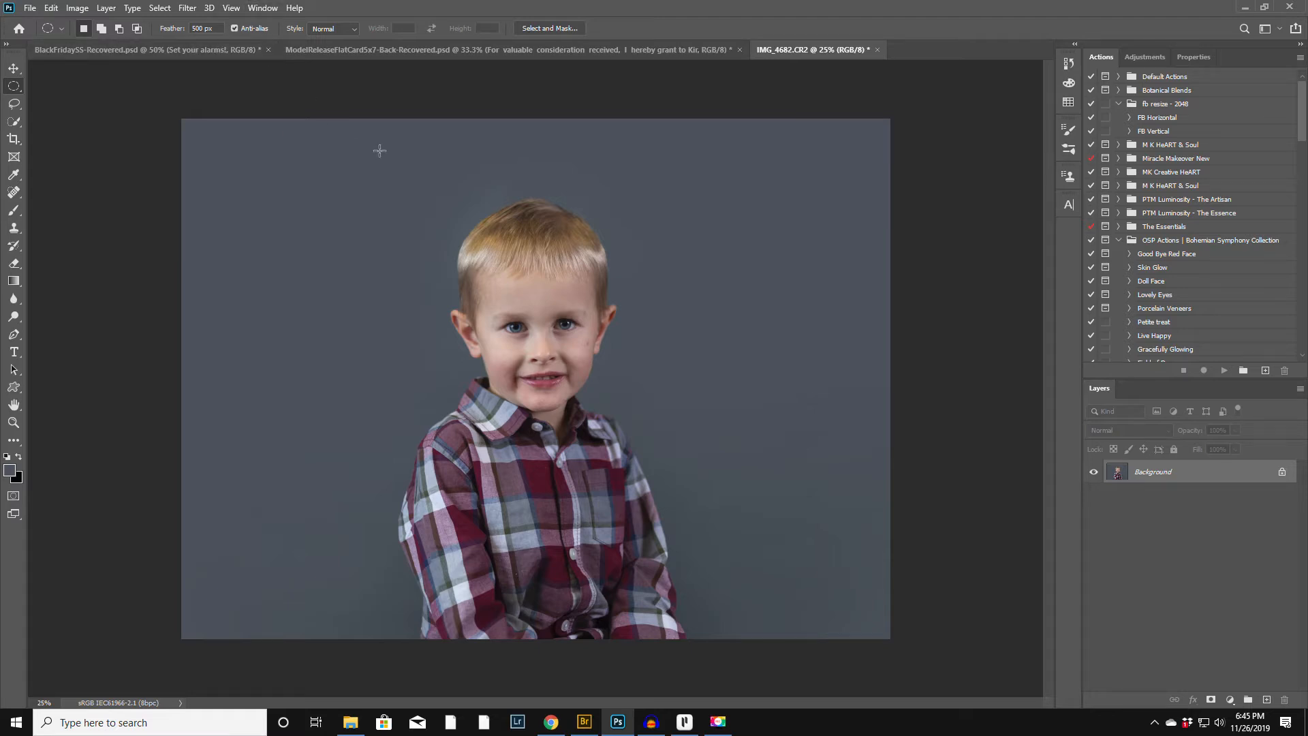
pyautogui.moveTo(374, 153); pyautogui.dragTo(722, 655)
pyautogui.moveTo(574, 471); pyautogui.dragTo(566, 465)
pyautogui.hotkey('ctrl', 'shift', 'i')
pyautogui.hotkey('ctrl', 'j')
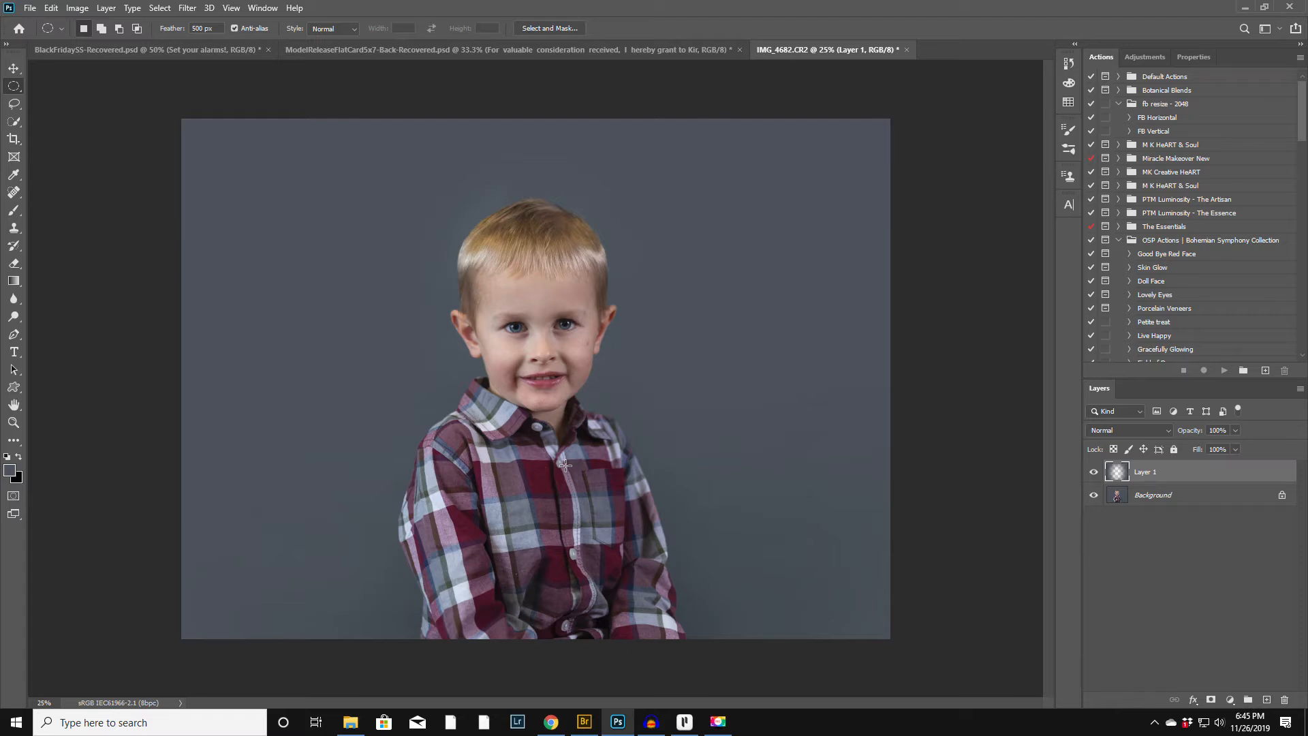
# Set the copied outer layer to Multiply at 75% opacity, comparing the picture with and without it
pyautogui.click(1099, 426)
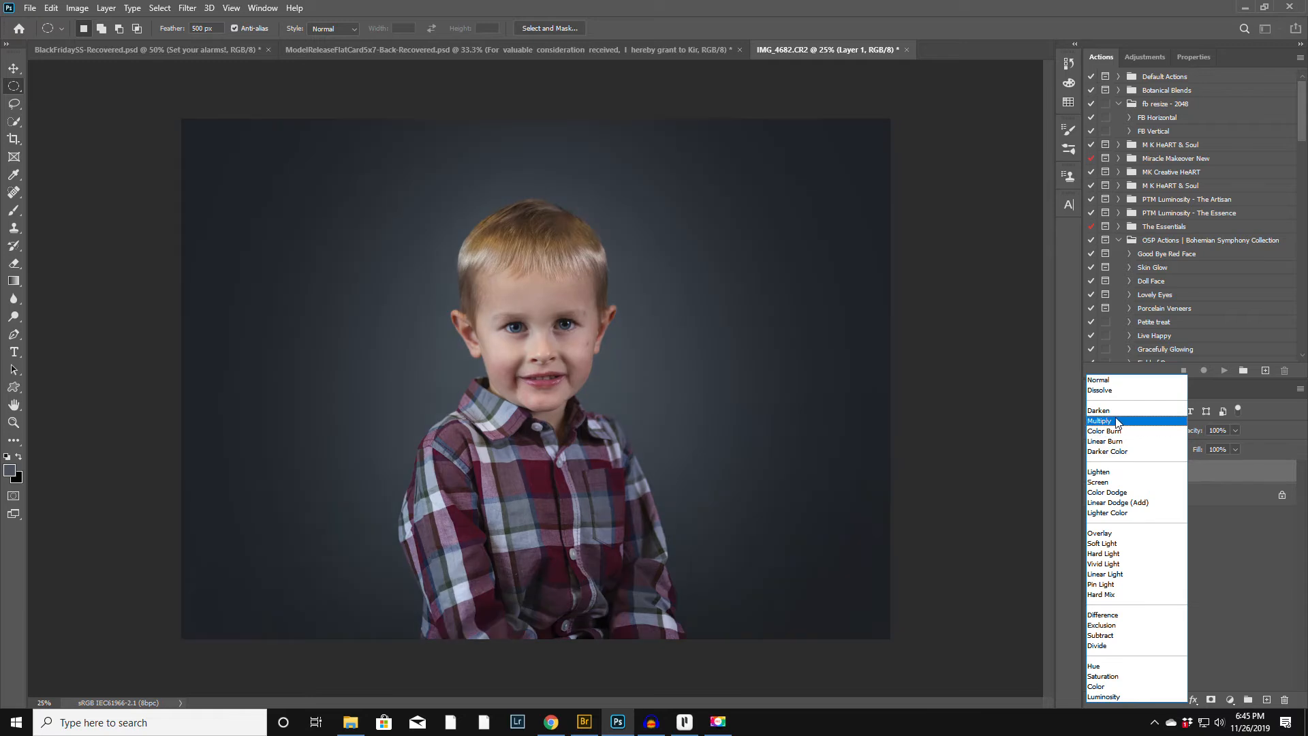
pyautogui.click(1117, 421)
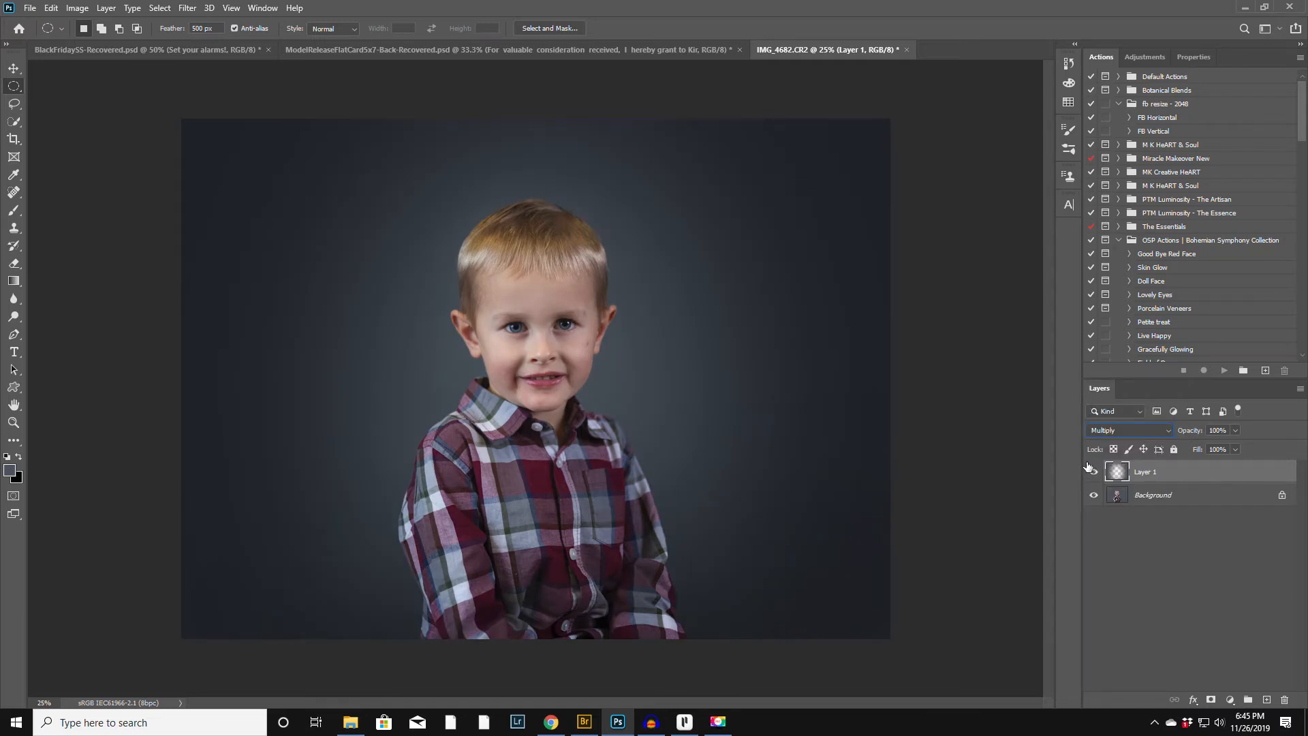
pyautogui.click(1094, 473)
pyautogui.click(1094, 473)
pyautogui.moveTo(1190, 432); pyautogui.dragTo(1172, 435)
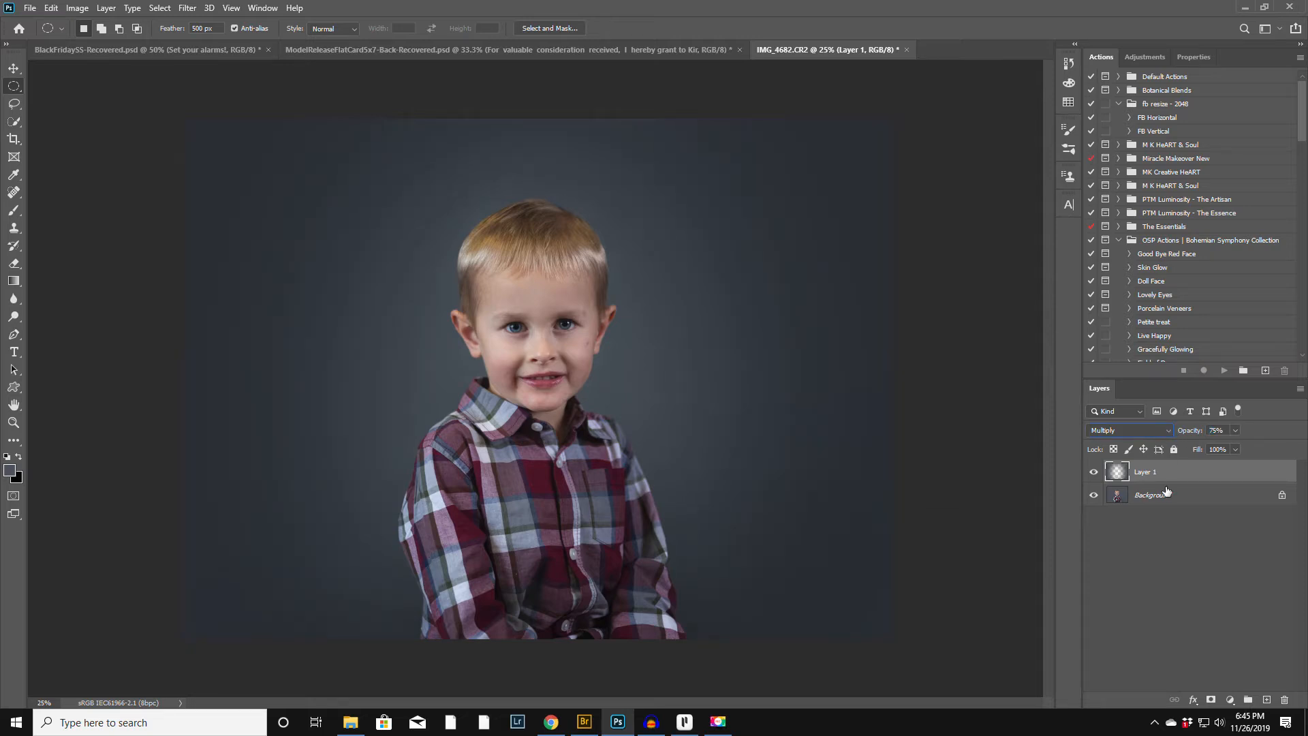
# Add a layer mask to the vignette layer and paint the darkening off the boy with black at 100% brush opacity
pyautogui.click(1211, 700)
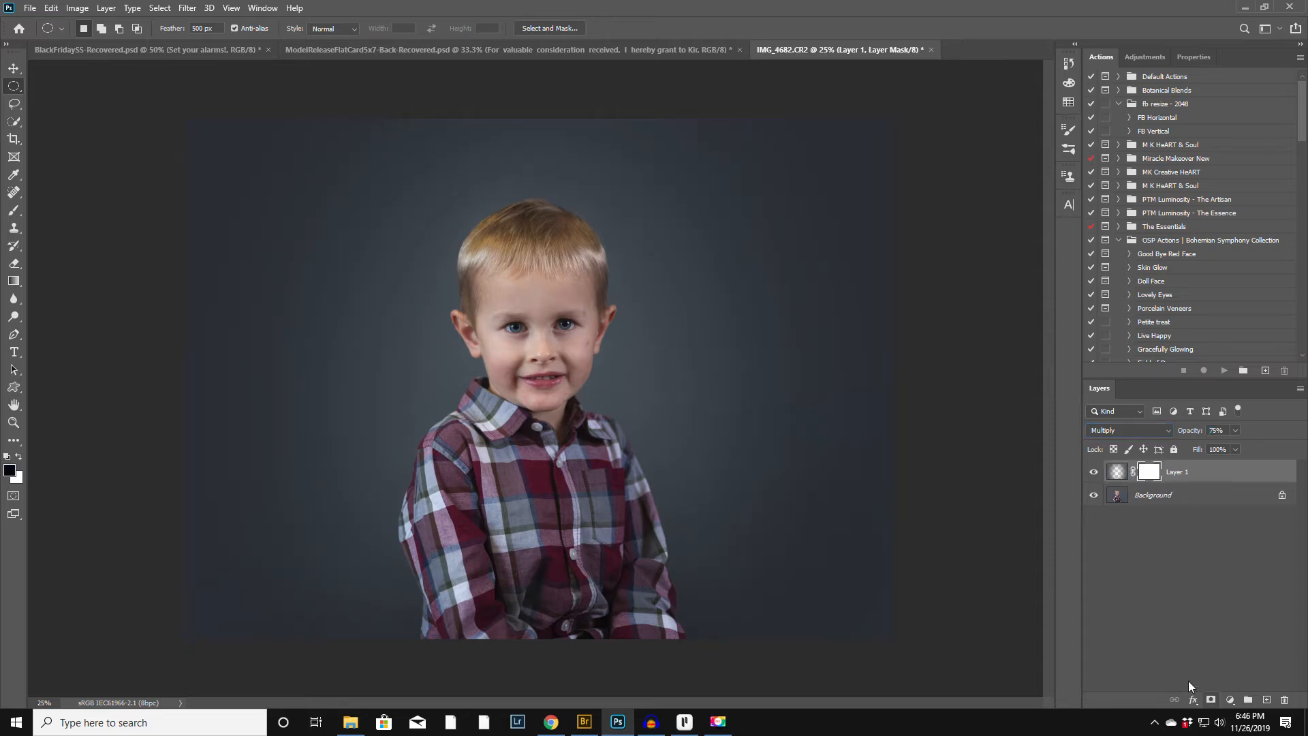
pyautogui.click(13, 211)
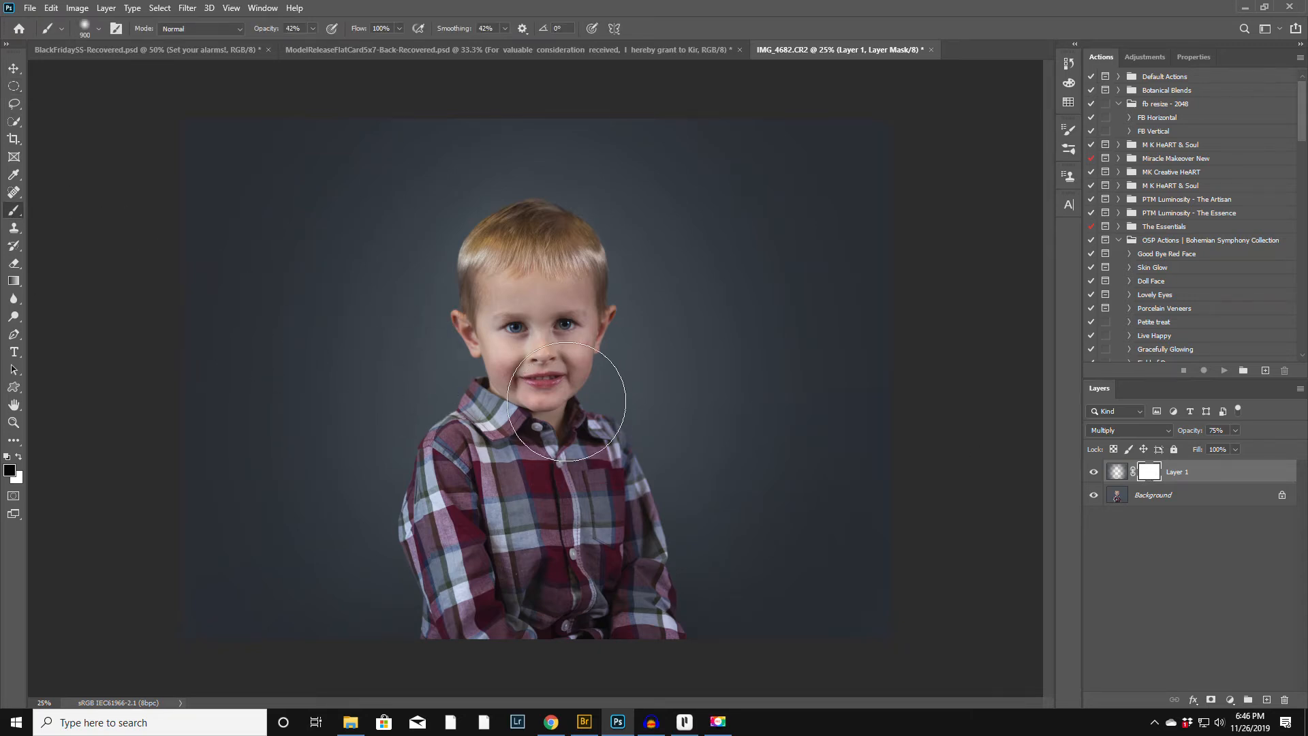
pyautogui.moveTo(266, 28); pyautogui.dragTo(314, 30)
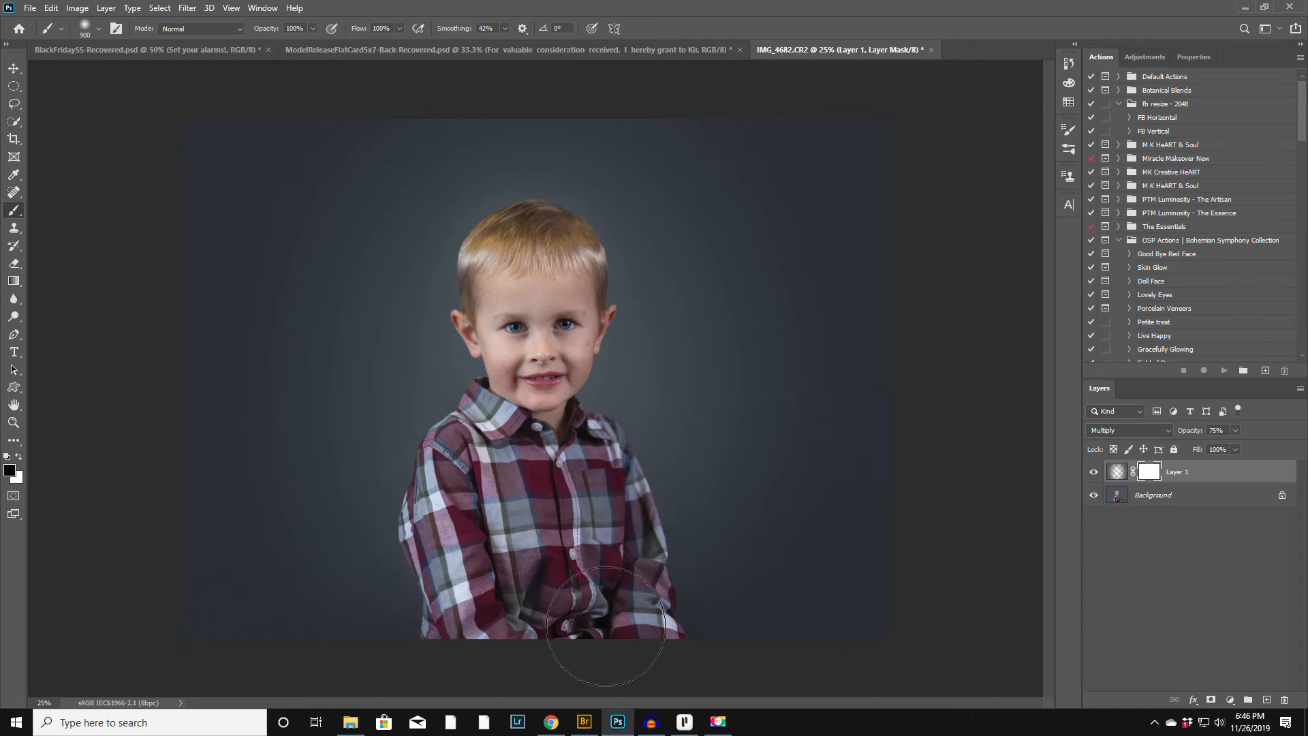
pyautogui.moveTo(515, 455); pyautogui.dragTo(524, 354)
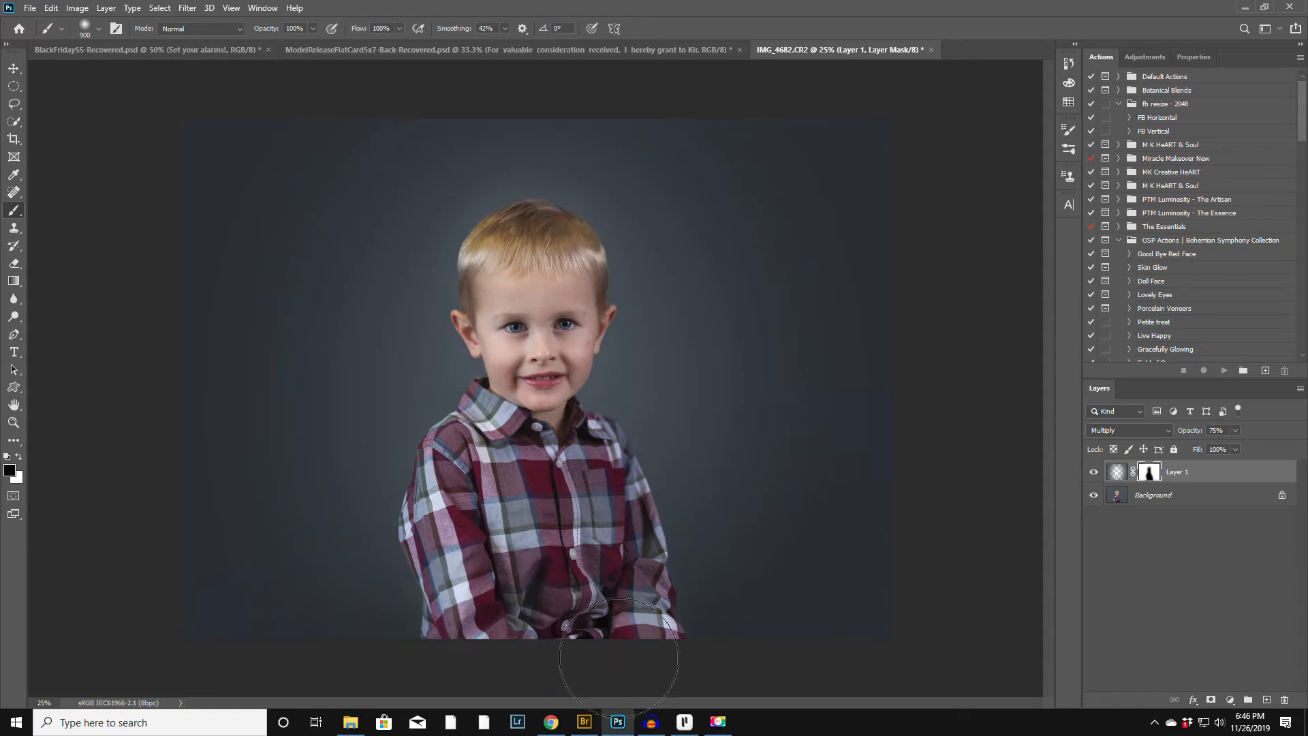
pyautogui.moveTo(523, 526)
pyautogui.mouseDown()
pyautogui.moveTo(528, 598)
pyautogui.moveTo(560, 567)
pyautogui.mouseUp()
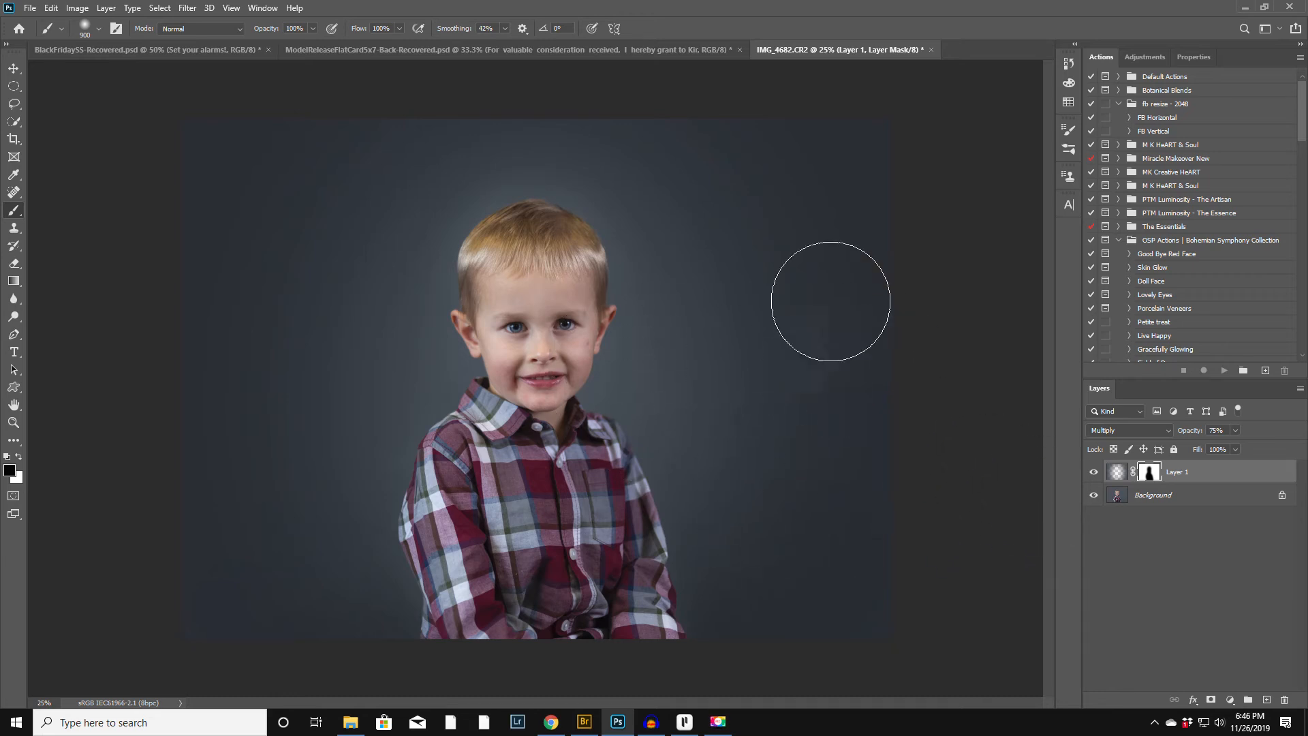
# Flatten the image and duplicate the resulting background onto a new layer
pyautogui.click(1301, 390)
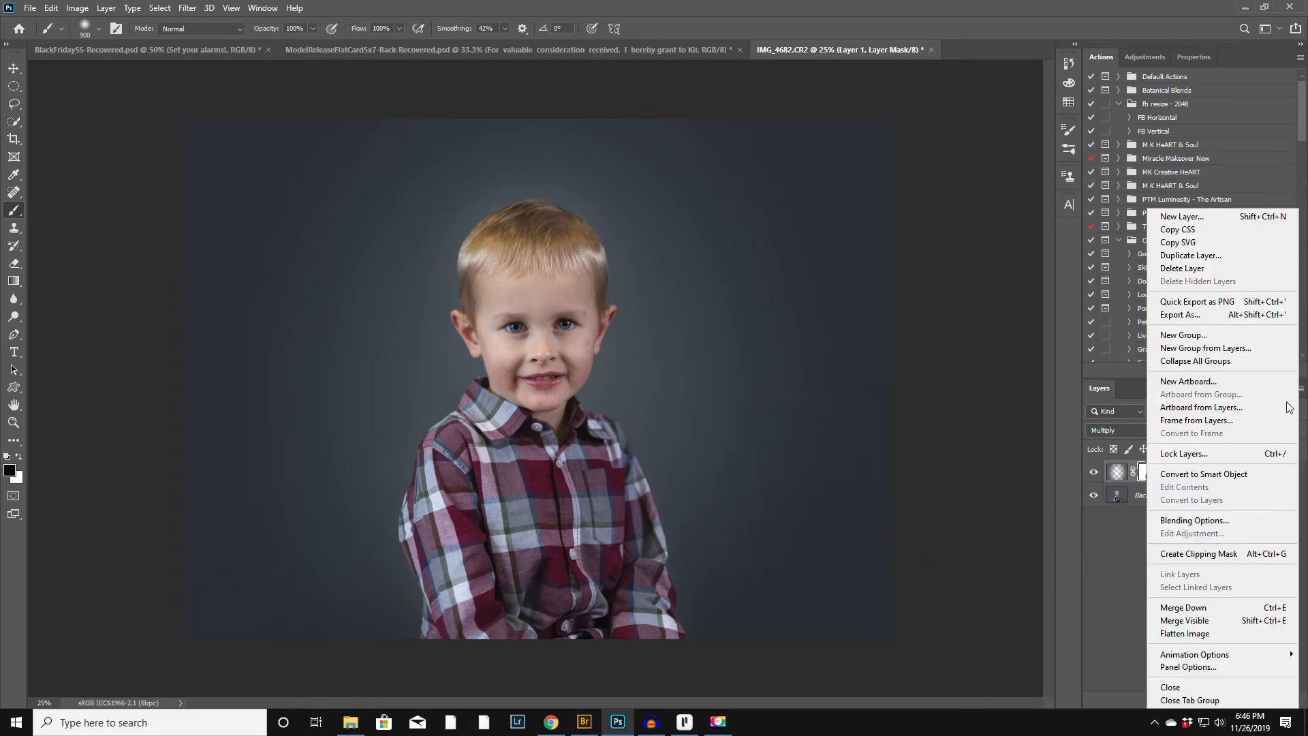
pyautogui.click(1210, 634)
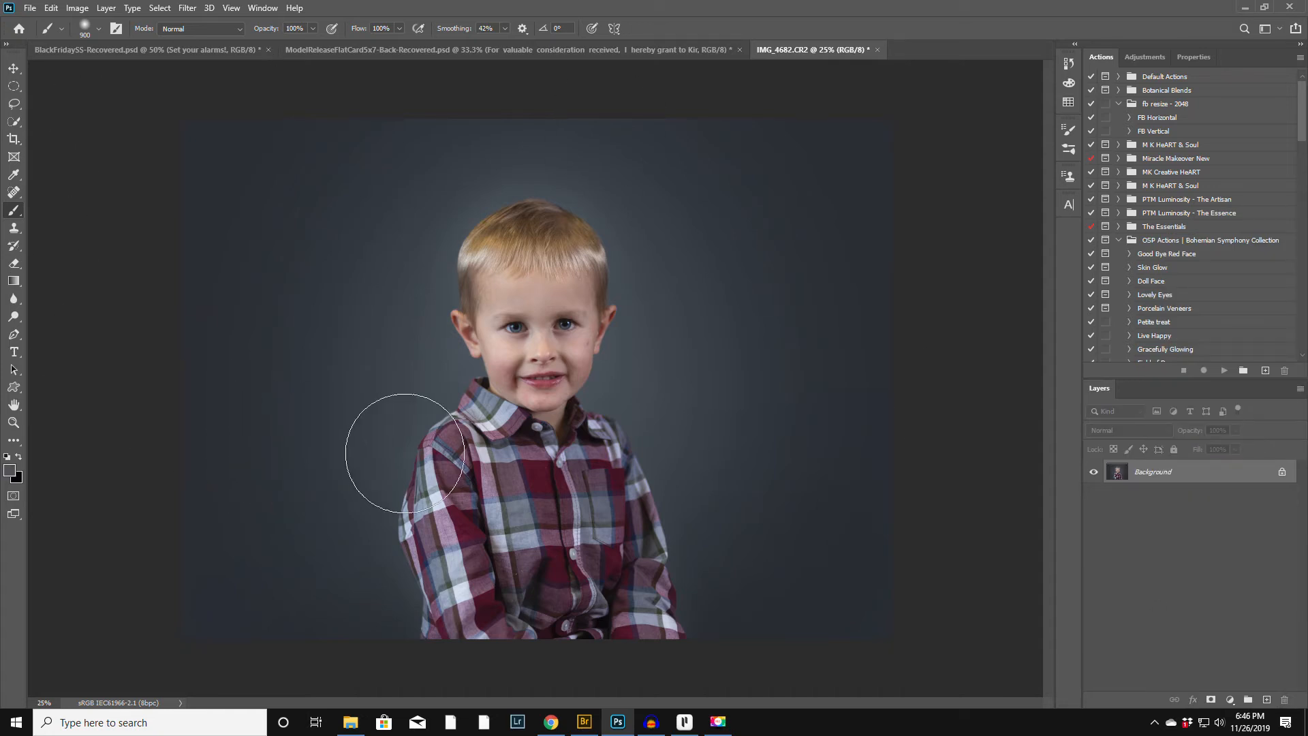
pyautogui.hotkey('ctrl', 'j')
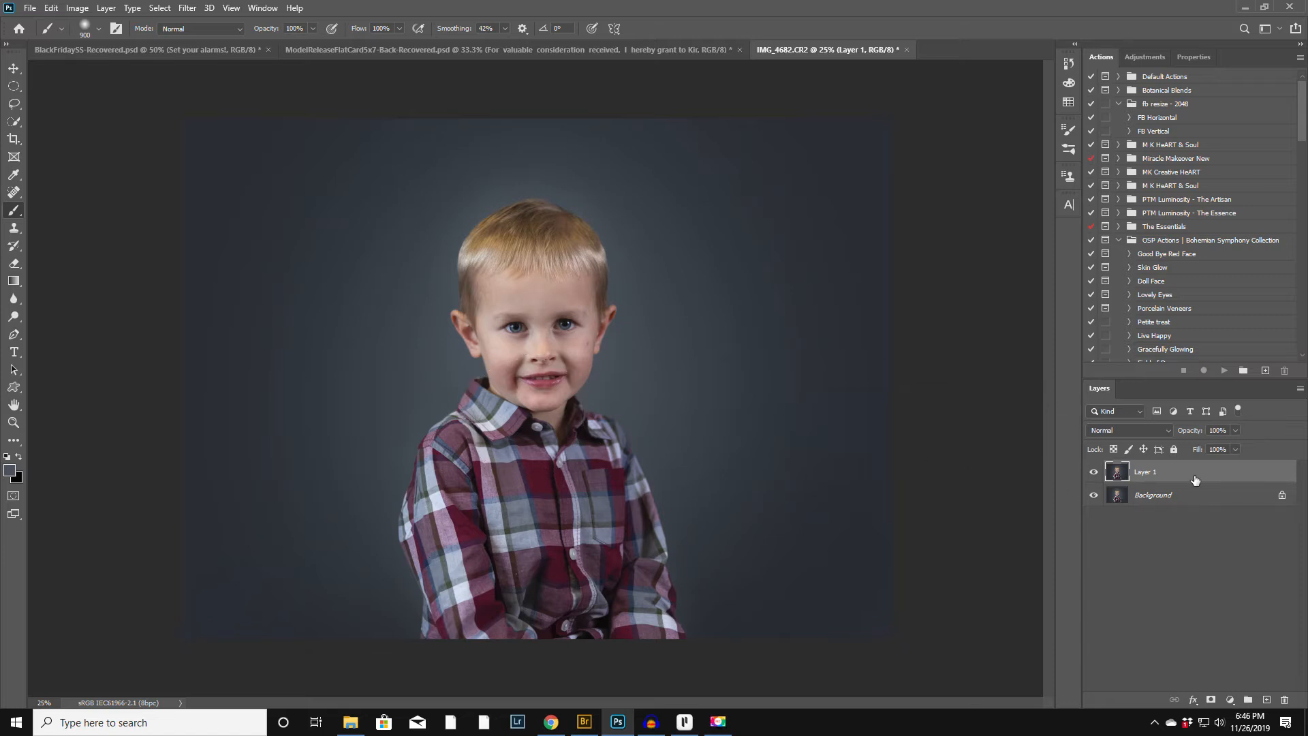
# Apply a very light Add Noise filter with Uniform distribution to the duplicated layer
pyautogui.click(186, 9)
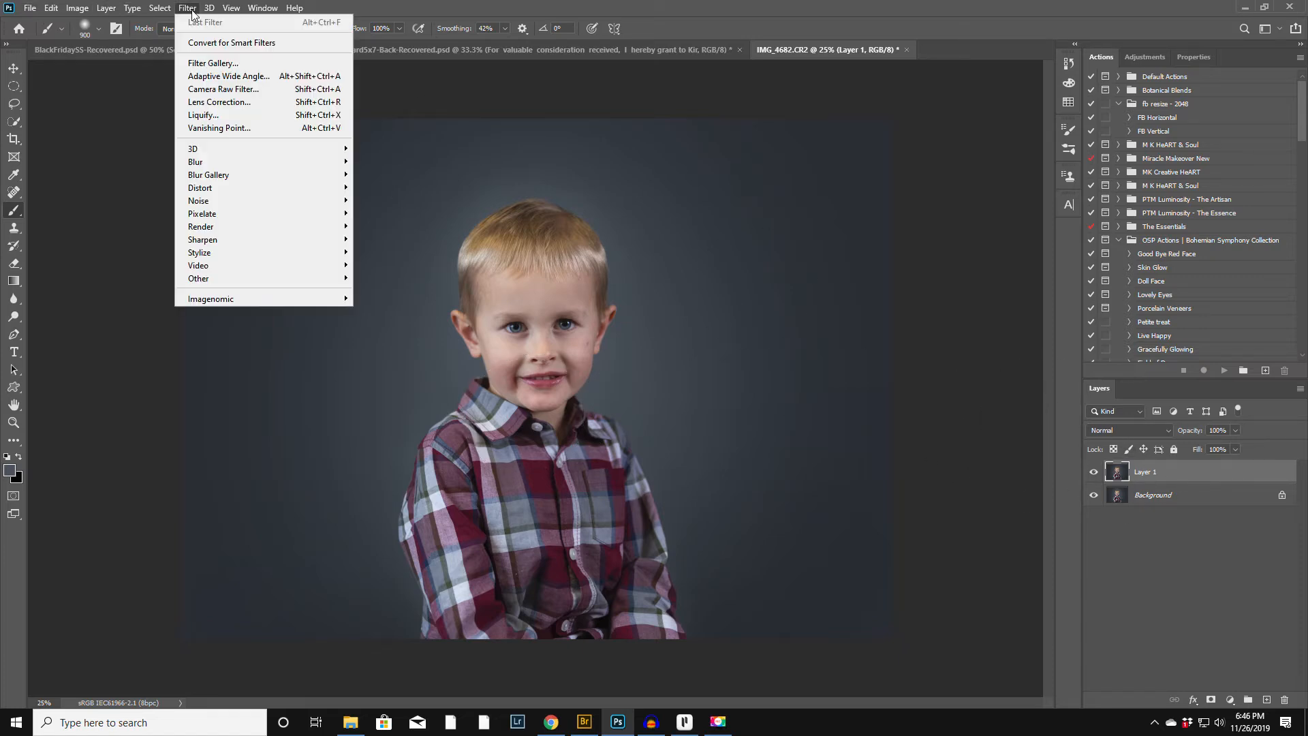
pyautogui.moveTo(259, 204)
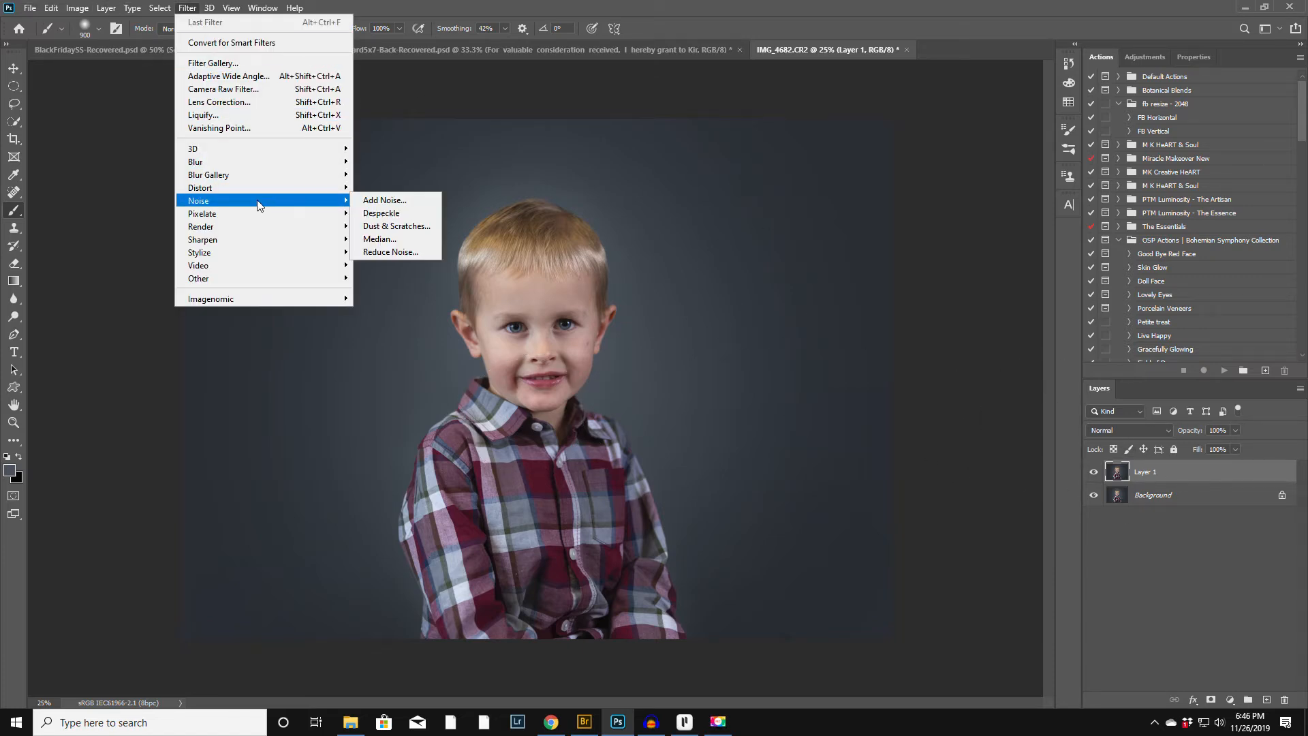
pyautogui.click(379, 201)
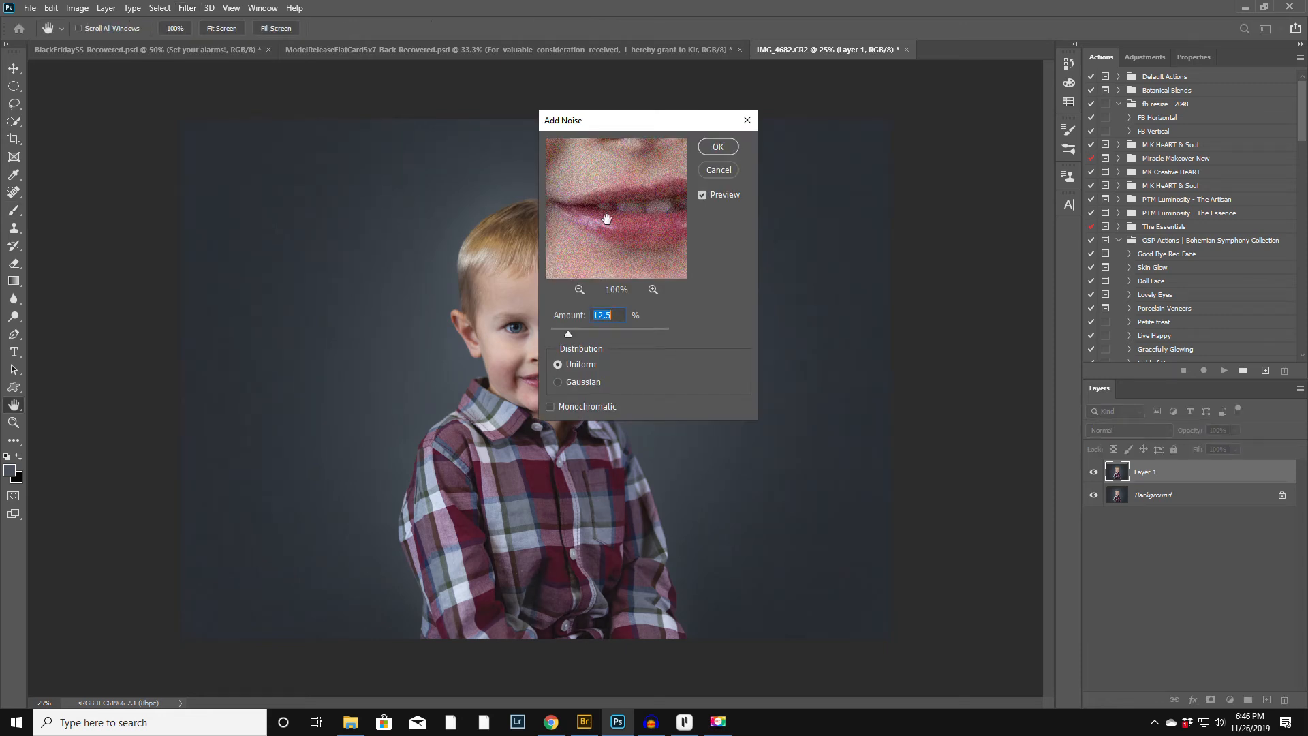
pyautogui.moveTo(571, 331); pyautogui.dragTo(560, 336)
pyautogui.moveTo(557, 337); pyautogui.dragTo(556, 337)
pyautogui.moveTo(556, 333); pyautogui.dragTo(554, 334)
pyautogui.click(717, 148)
# Mask the noise off the boy's face and body with a black brush at 100% opacity, and flatten the image
pyautogui.press('b')
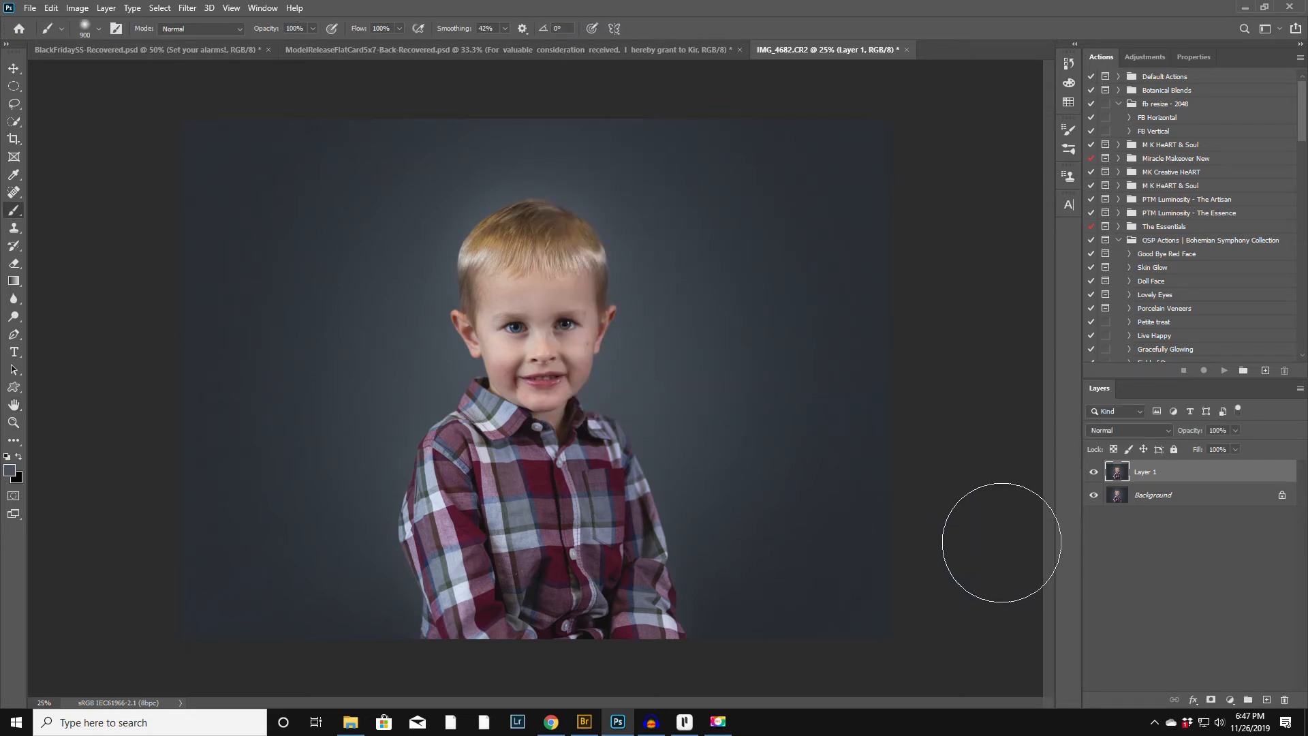
pyautogui.click(1212, 700)
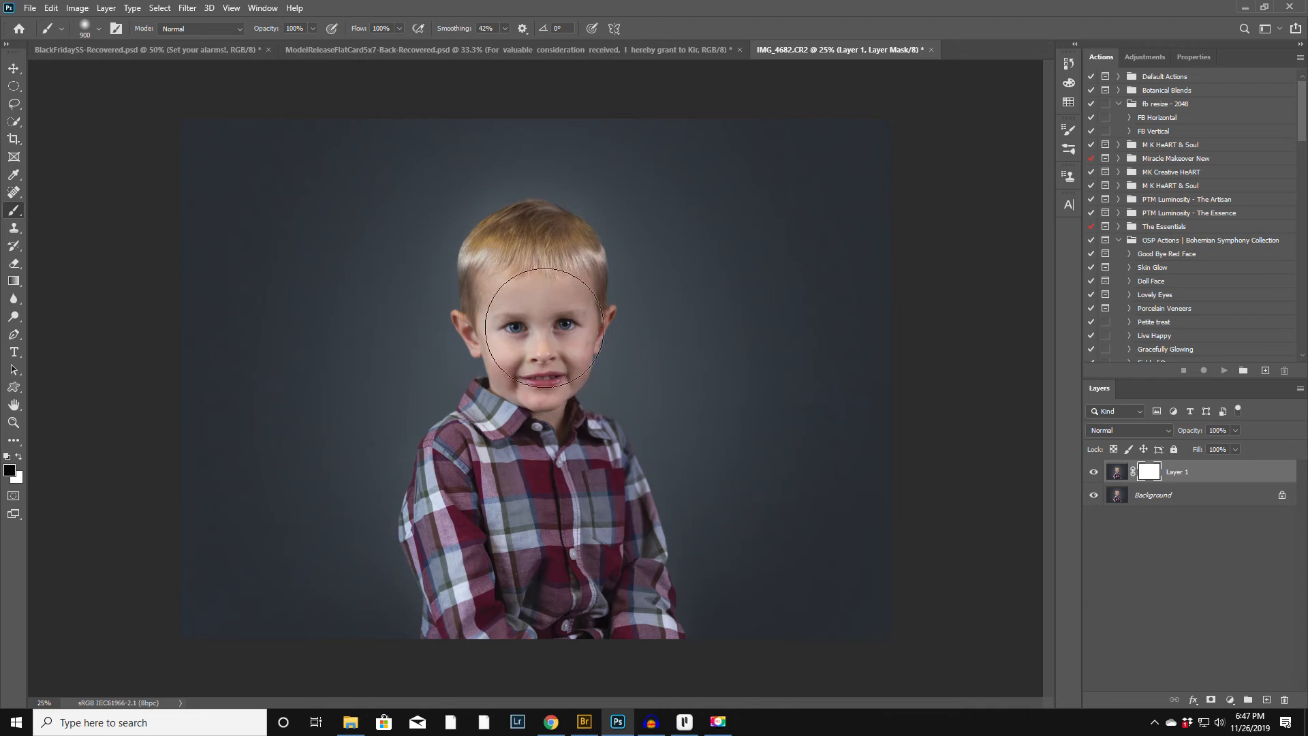
pyautogui.moveTo(540, 346)
pyautogui.mouseDown()
pyautogui.moveTo(535, 313)
pyautogui.moveTo(518, 409)
pyautogui.moveTo(525, 650)
pyautogui.mouseUp()
pyautogui.click(1299, 390)
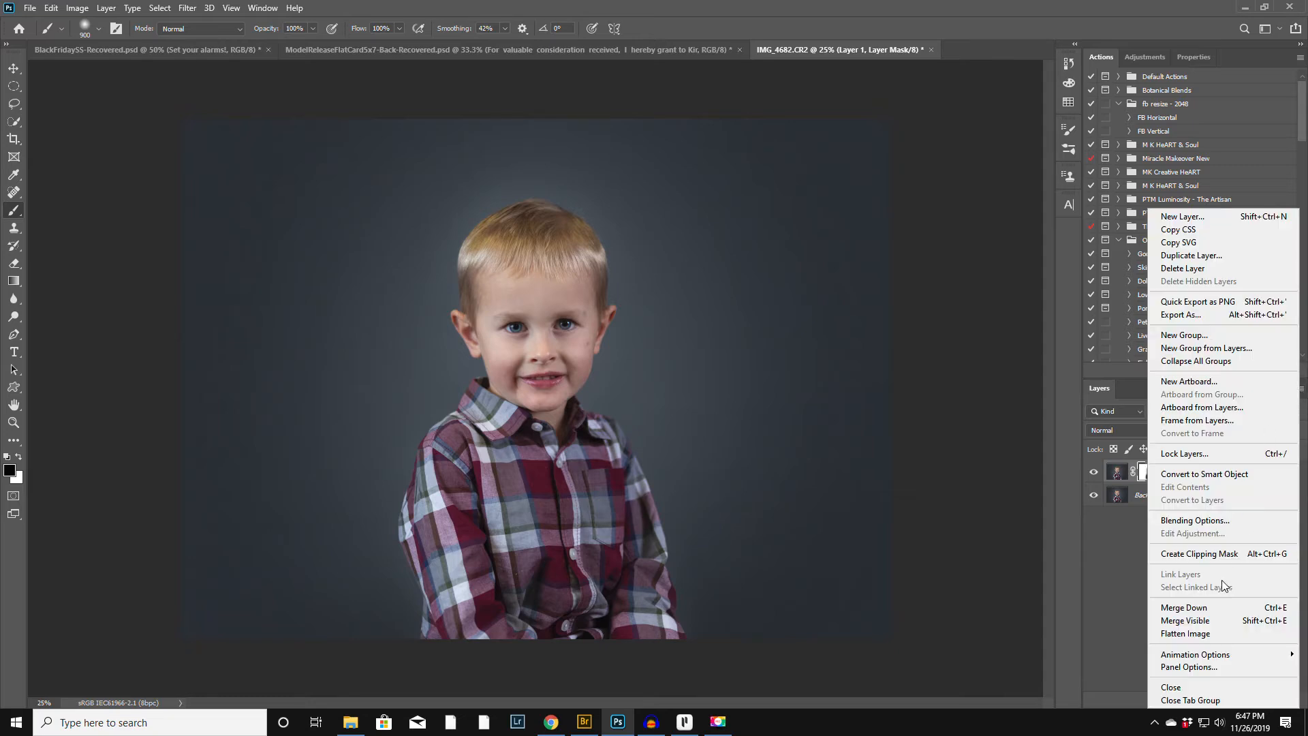
pyautogui.click(1194, 634)
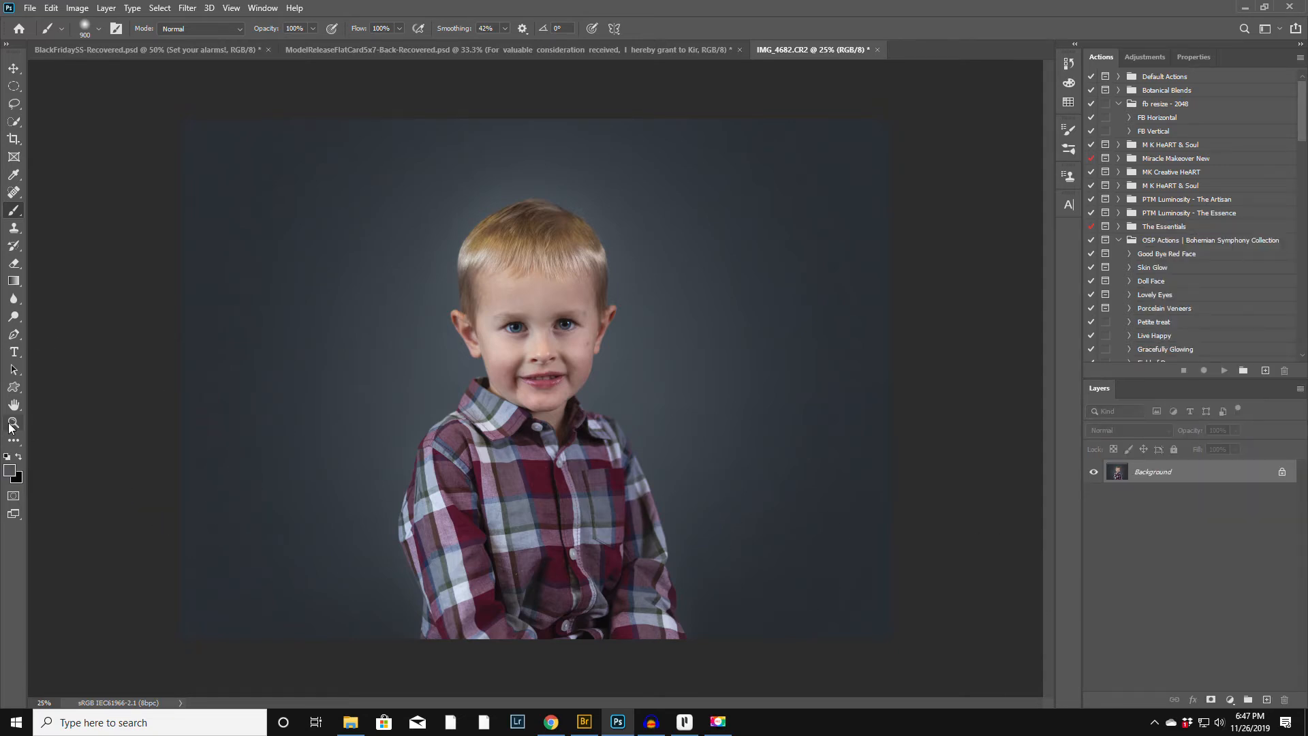
# Remove the small blemishes on the boy's face and chin with a small content-aware Spot Healing Brush
pyautogui.click(14, 423)
pyautogui.click(569, 352)
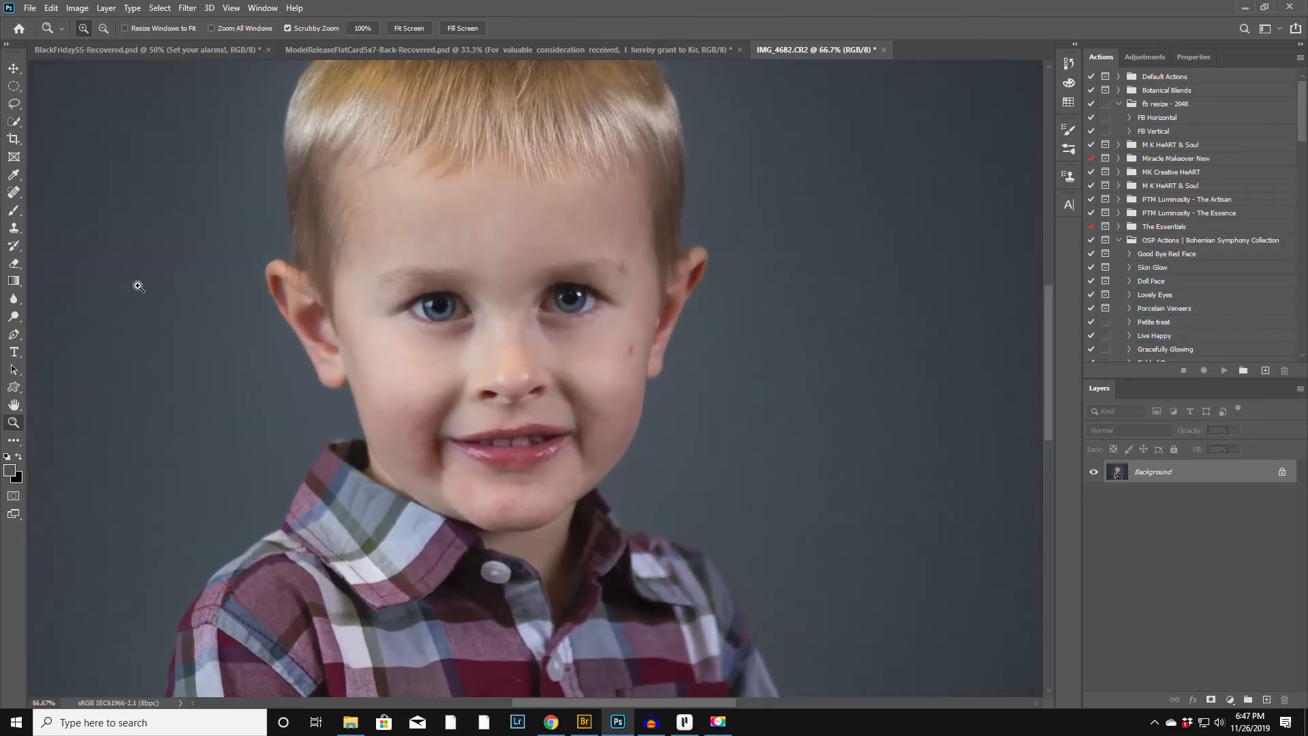
pyautogui.click(13, 192)
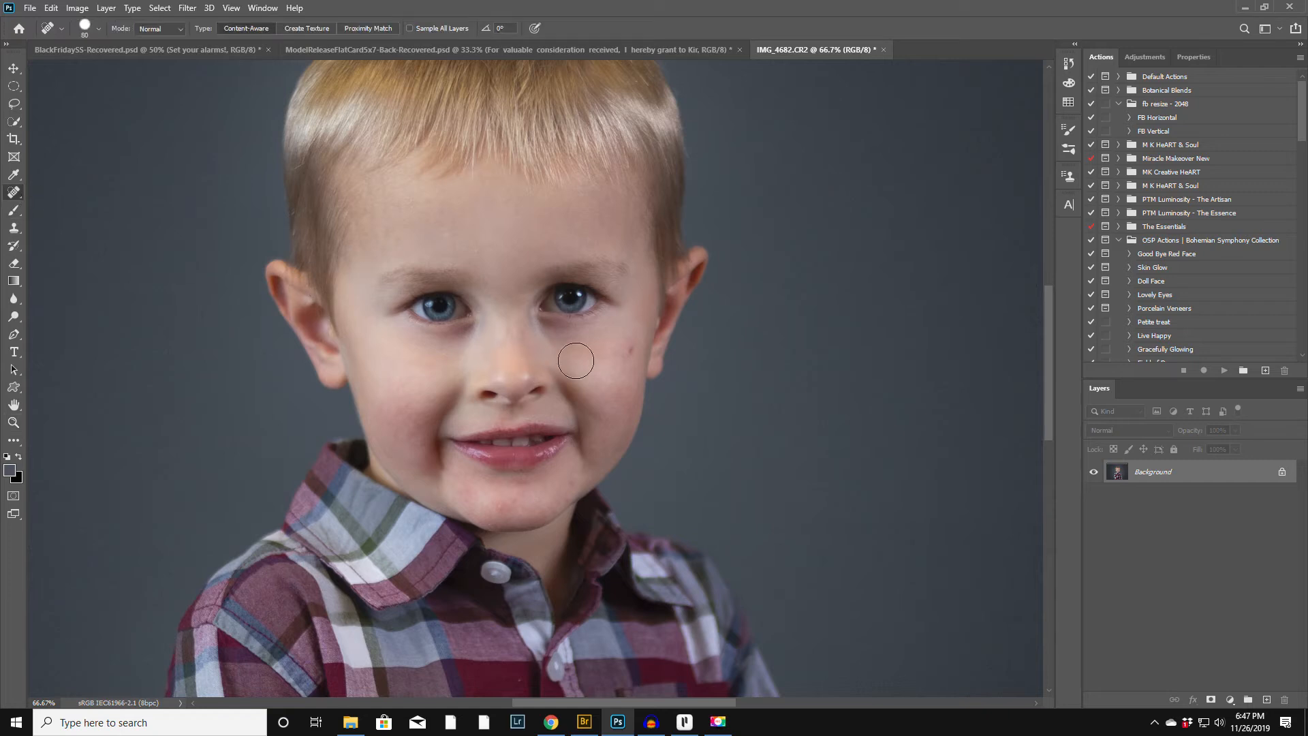
pyautogui.press('[')
pyautogui.press('[')
pyautogui.press('[')
pyautogui.press('[')
pyautogui.click(499, 507)
pyautogui.press('[')
pyautogui.moveTo(516, 490)
pyautogui.mouseDown()
pyautogui.moveTo(509, 479)
pyautogui.moveTo(467, 498)
pyautogui.mouseUp()
# Start placing a linked file and check the OverLays folder on the E: drive for a suitable texture
pyautogui.click(12, 424)
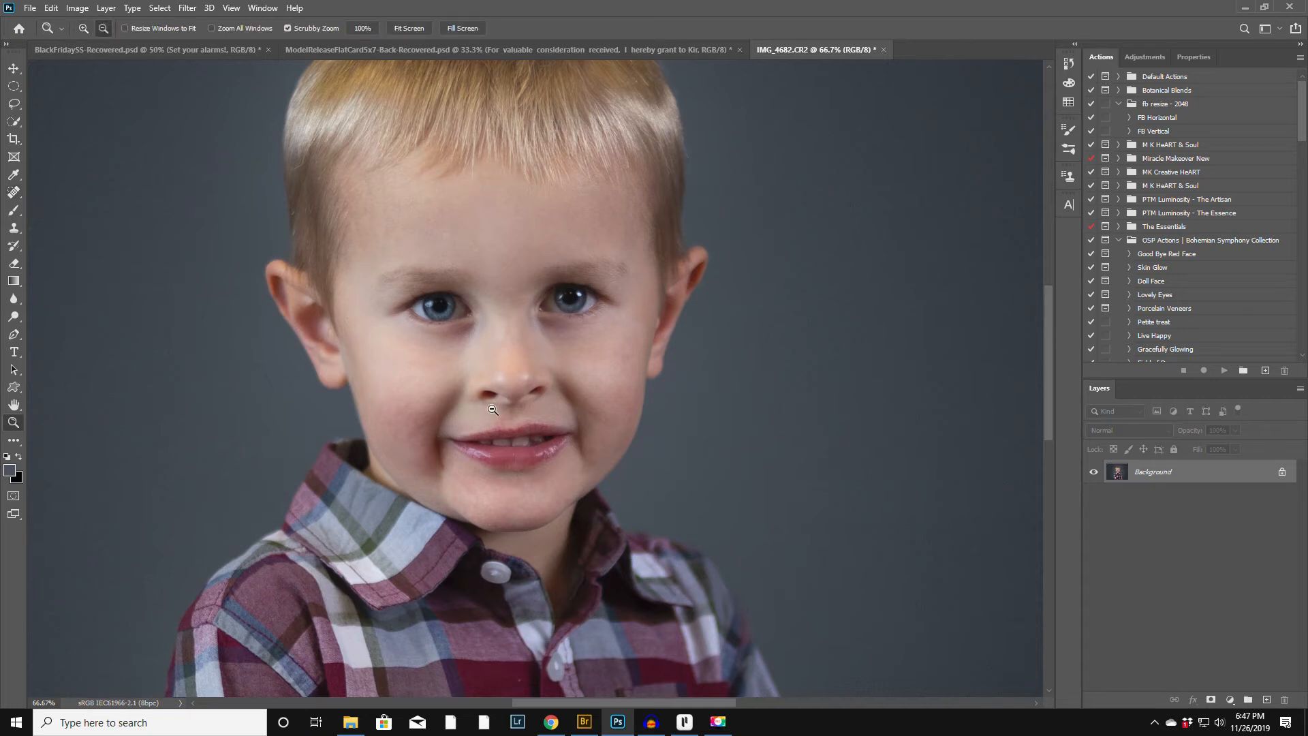
pyautogui.keyDown('alt'); pyautogui.click(495, 414); pyautogui.keyUp('alt')
pyautogui.keyDown('alt'); pyautogui.click(495, 414); pyautogui.keyUp('alt')
pyautogui.keyDown('alt'); pyautogui.click(535, 452); pyautogui.keyUp('alt')
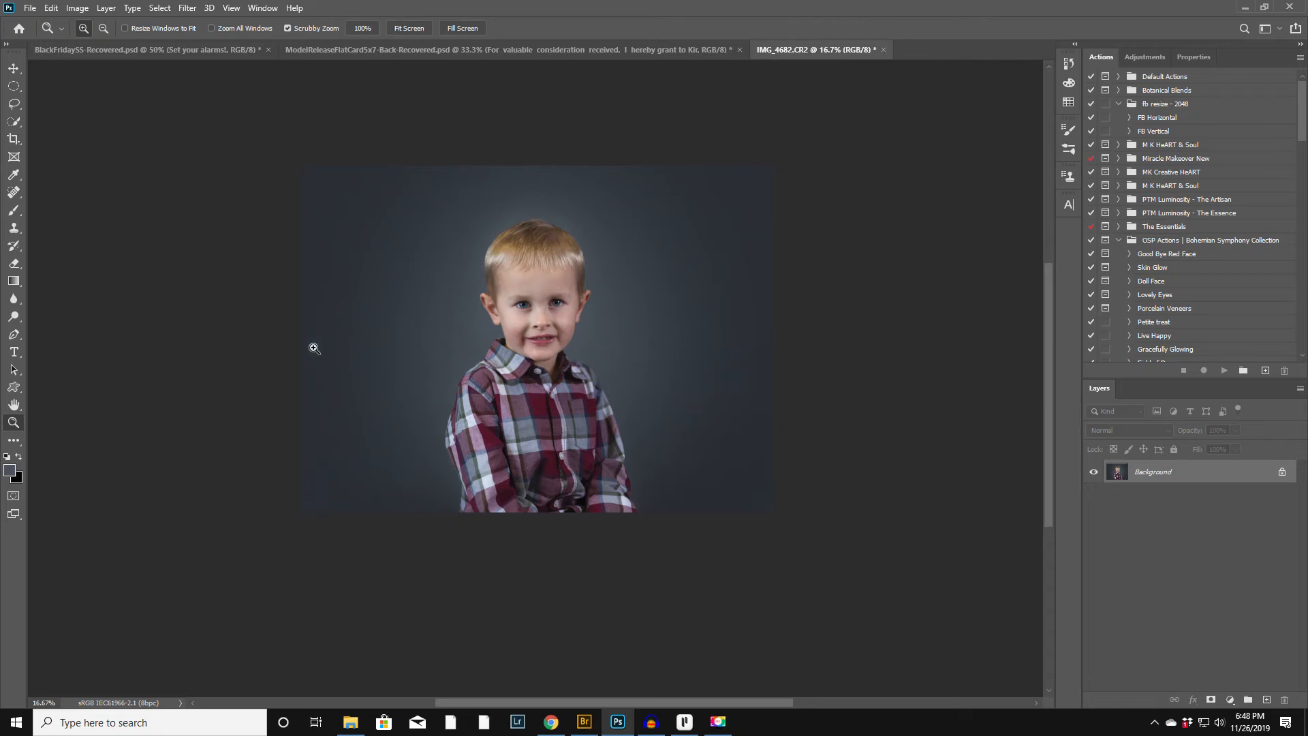
pyautogui.click(29, 9)
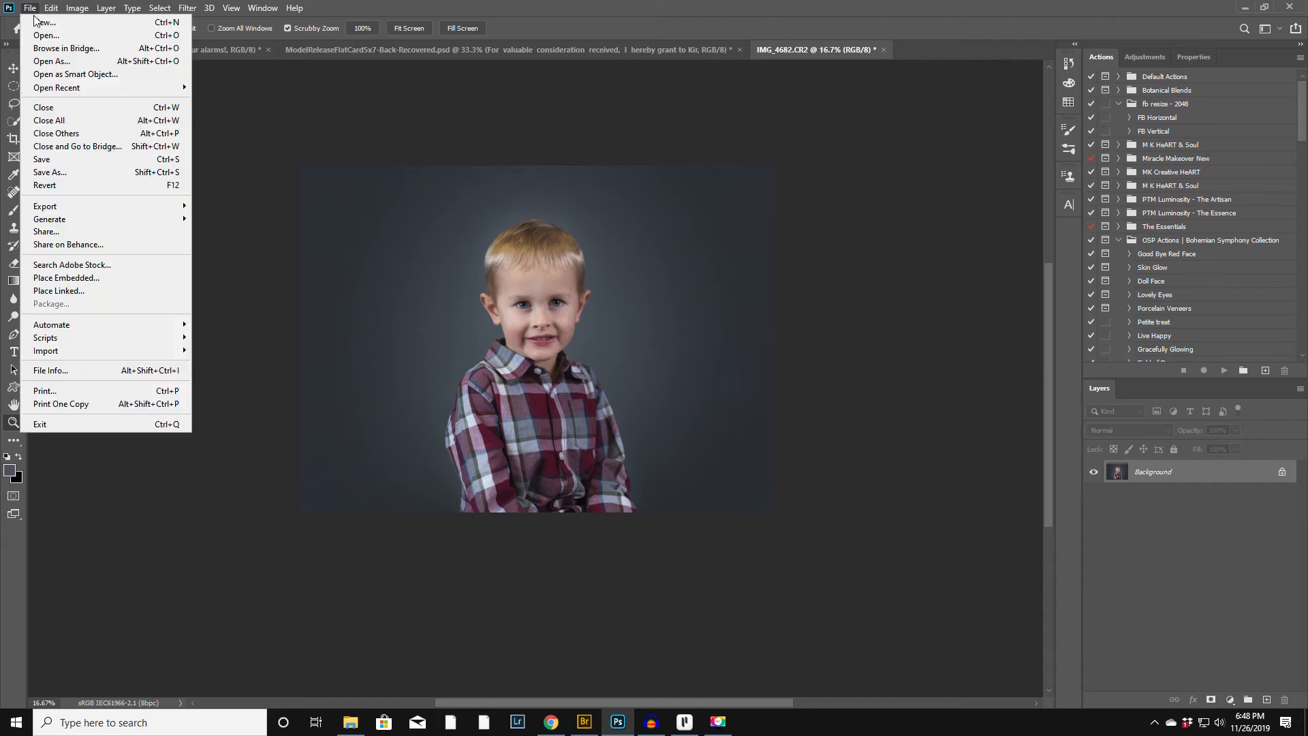
pyautogui.click(46, 291)
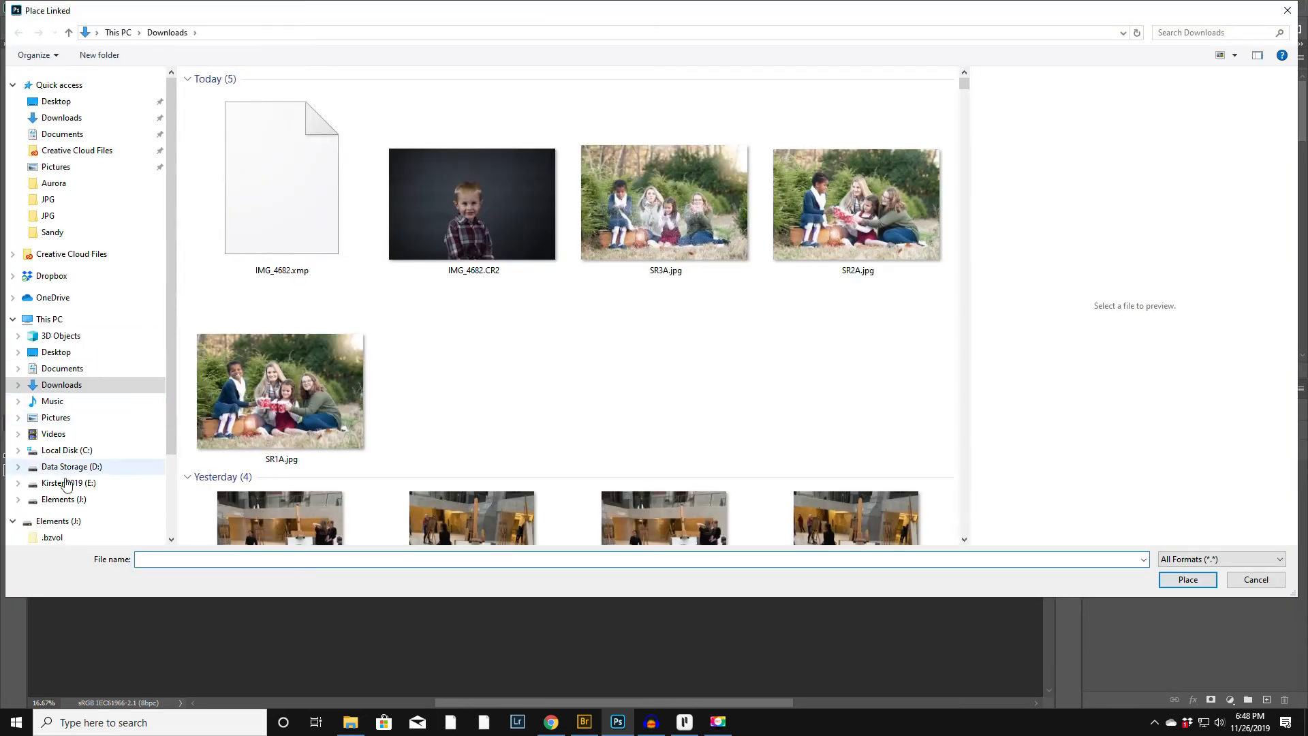
pyautogui.scroll(-1, 69, 490)
pyautogui.click(66, 457)
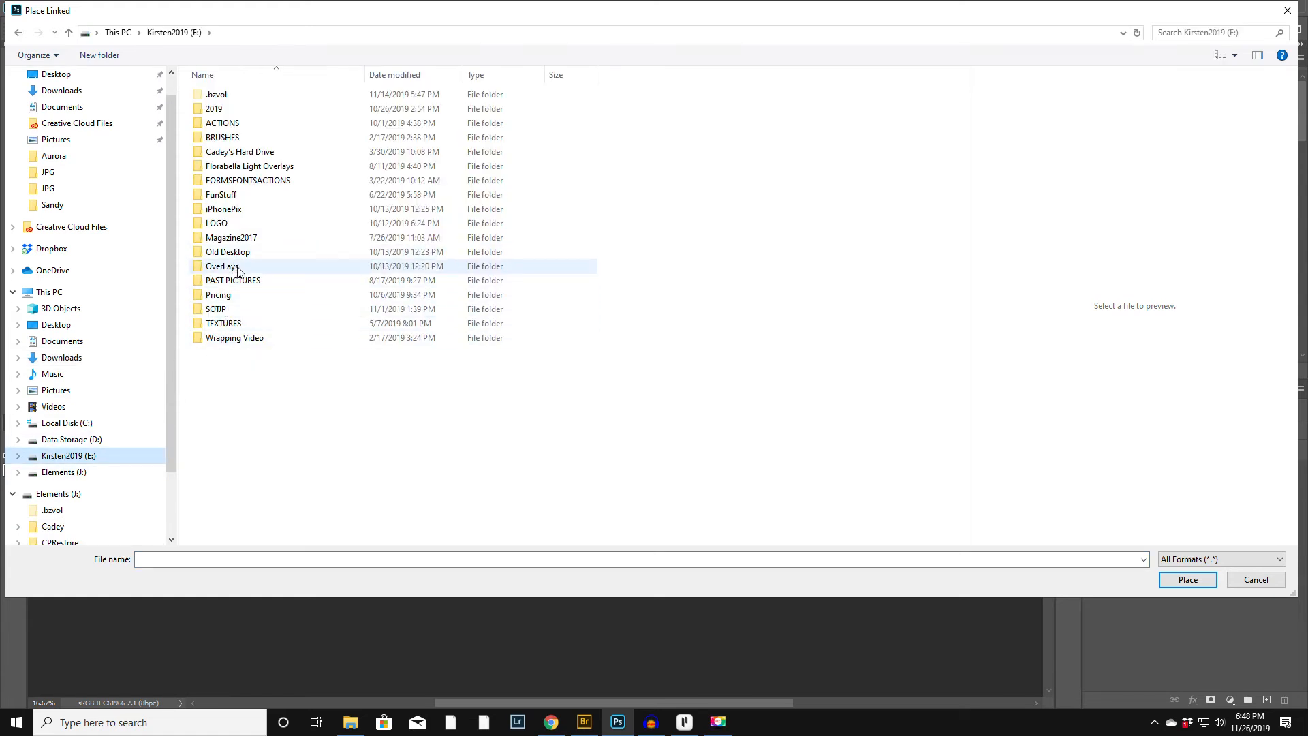
pyautogui.click(238, 266)
pyautogui.doubleClick(238, 267)
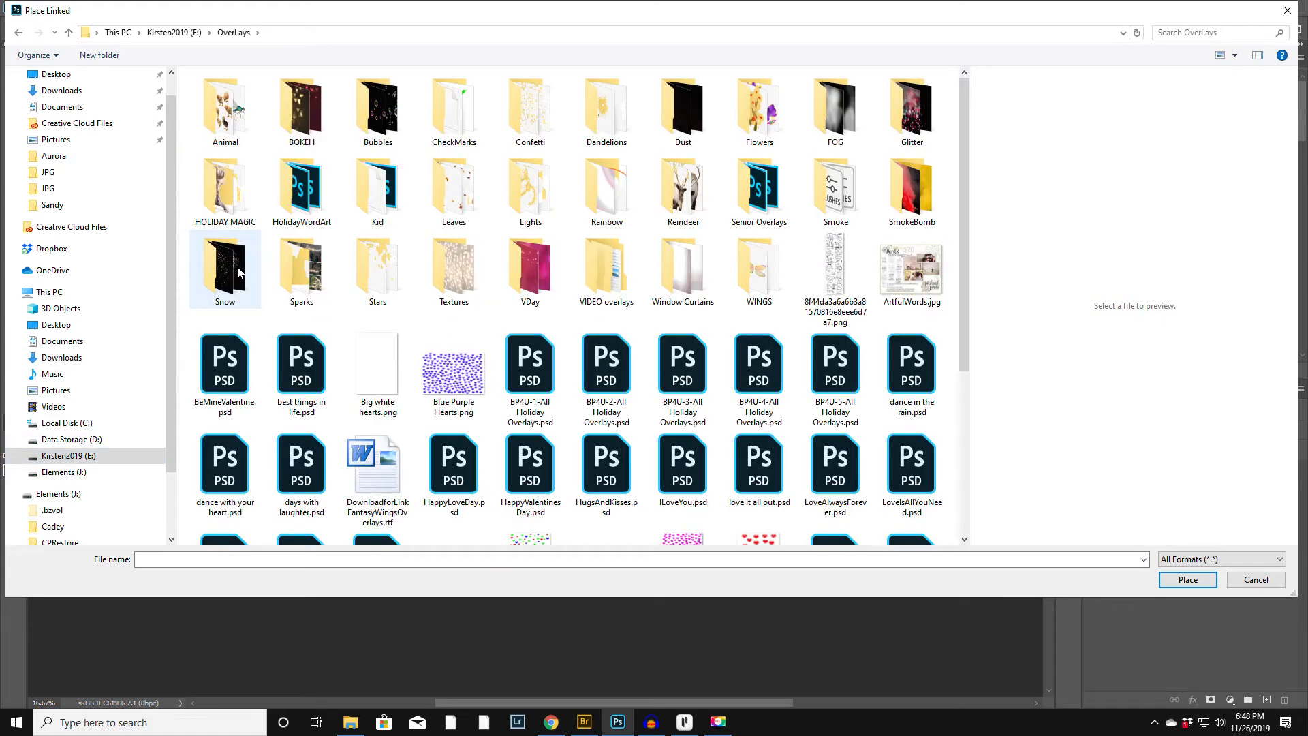
pyautogui.click(169, 34)
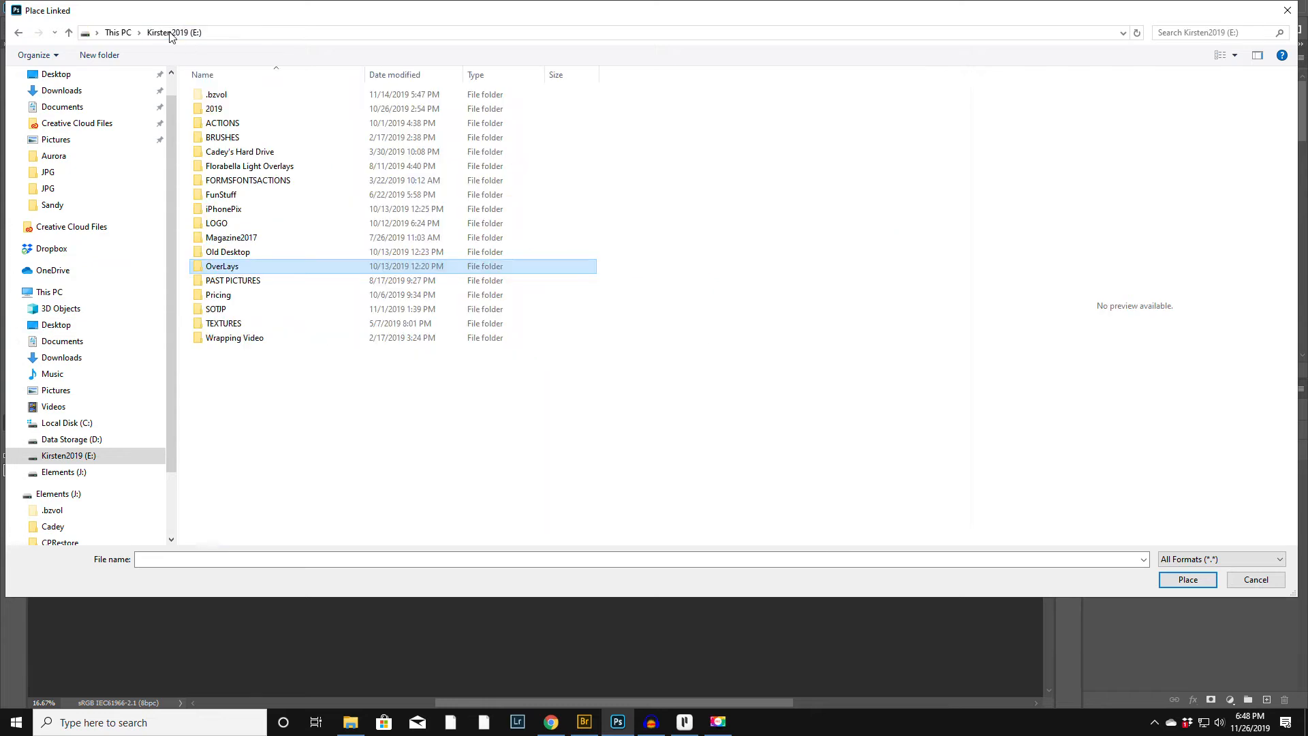
# Place the linked file painted-texture.png from the TEXTURES folder on the E: drive over the portrait and commit it
pyautogui.doubleClick(235, 324)
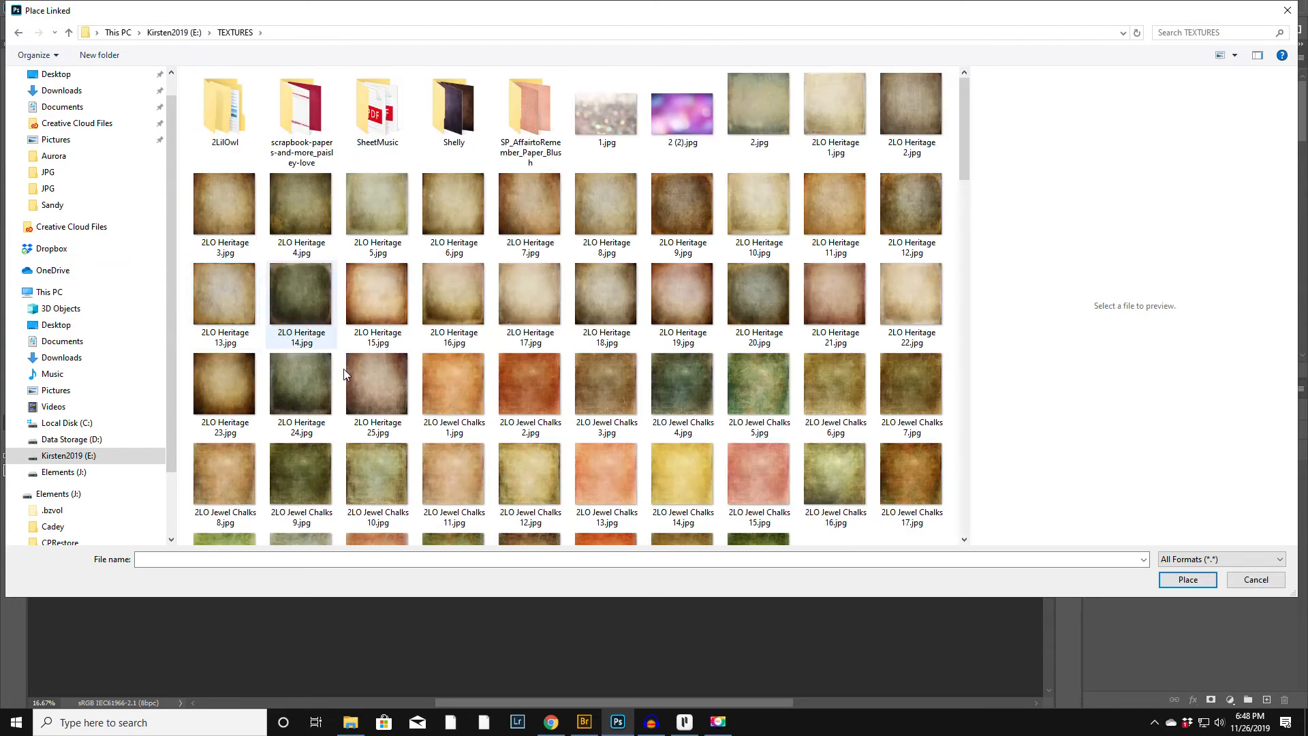
pyautogui.scroll(-5, 587, 349)
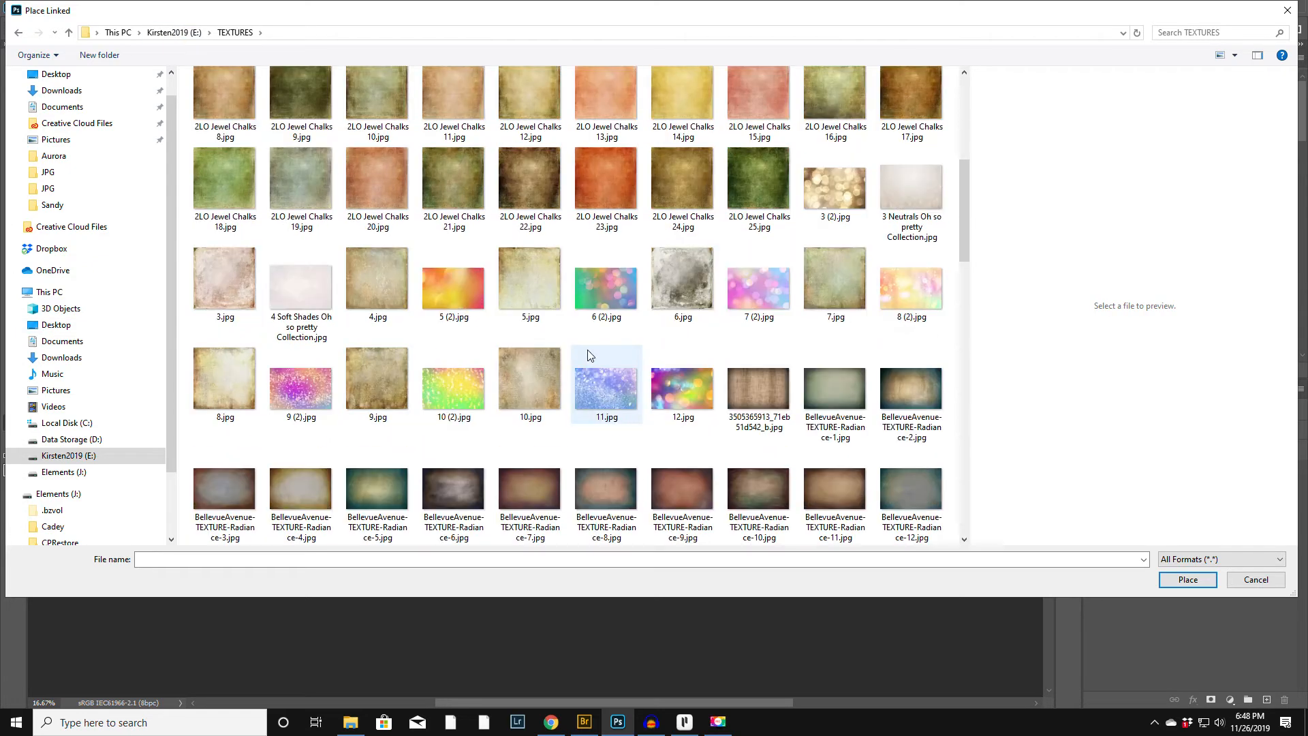
pyautogui.scroll(-3, 590, 354)
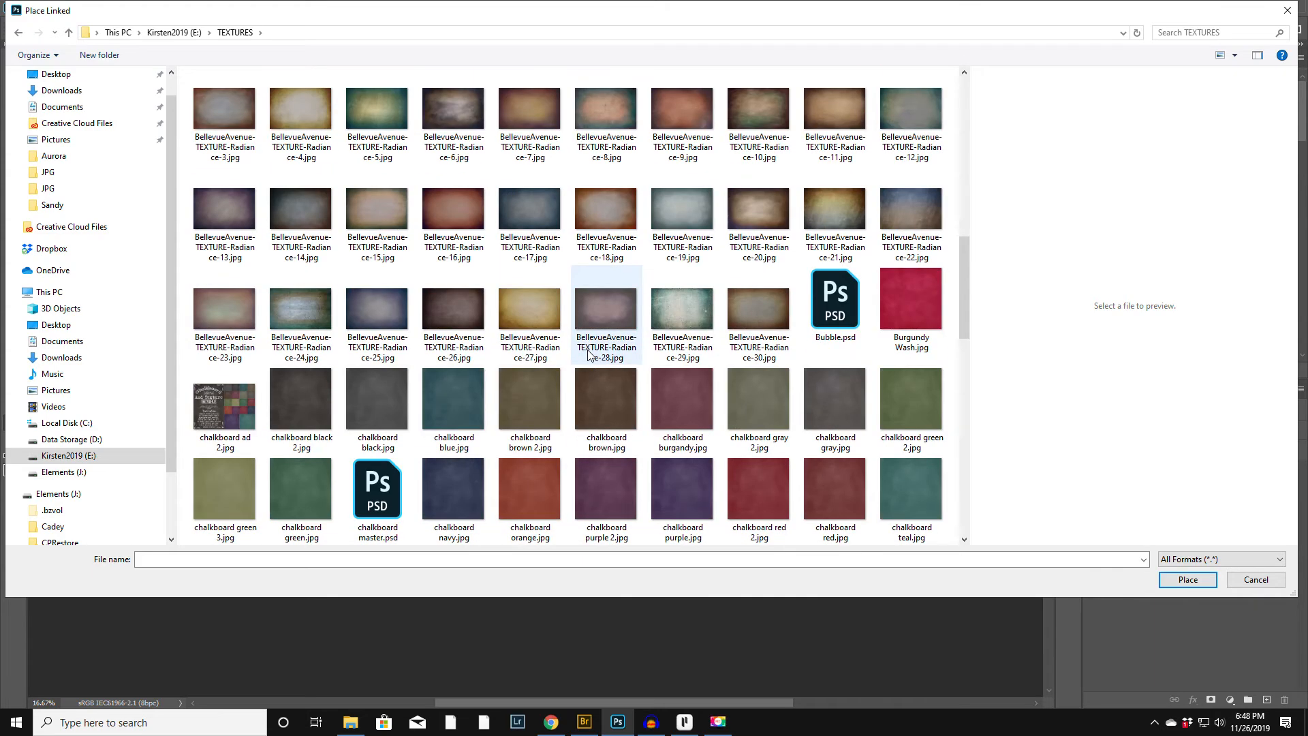
pyautogui.scroll(-5, 589, 353)
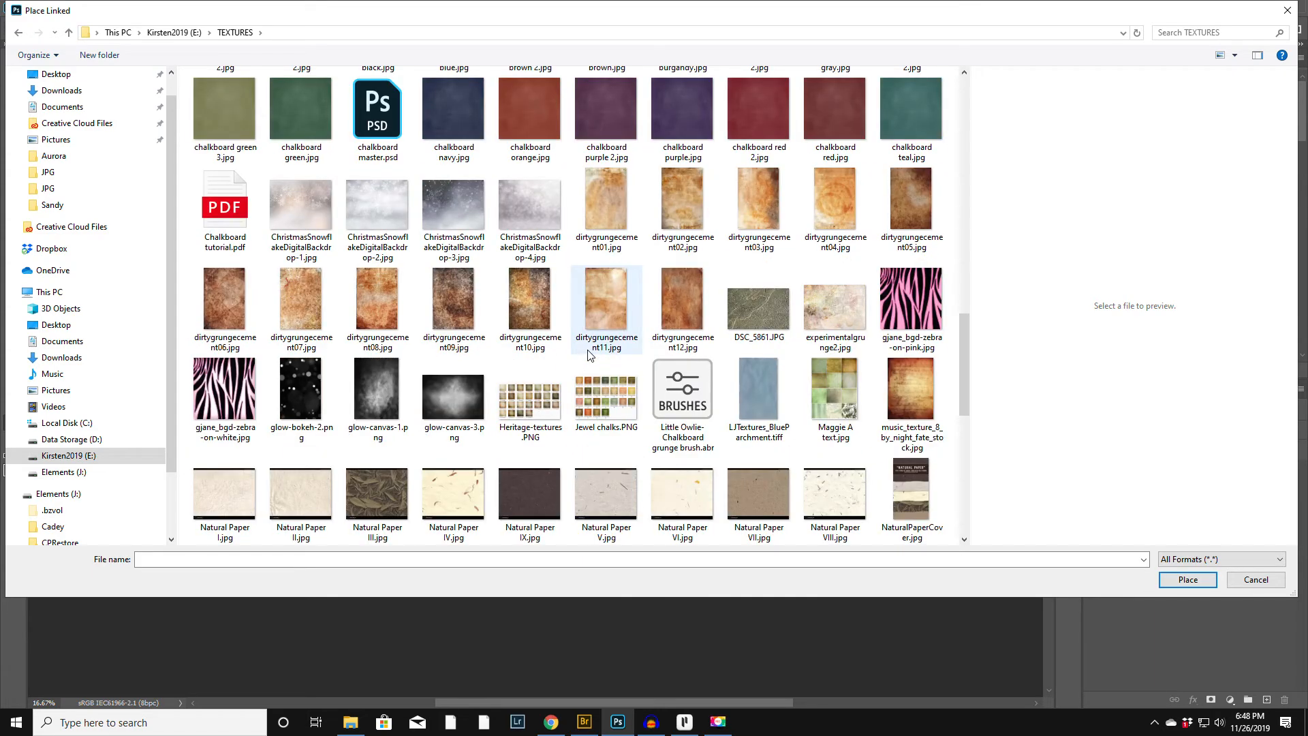
pyautogui.click(450, 395)
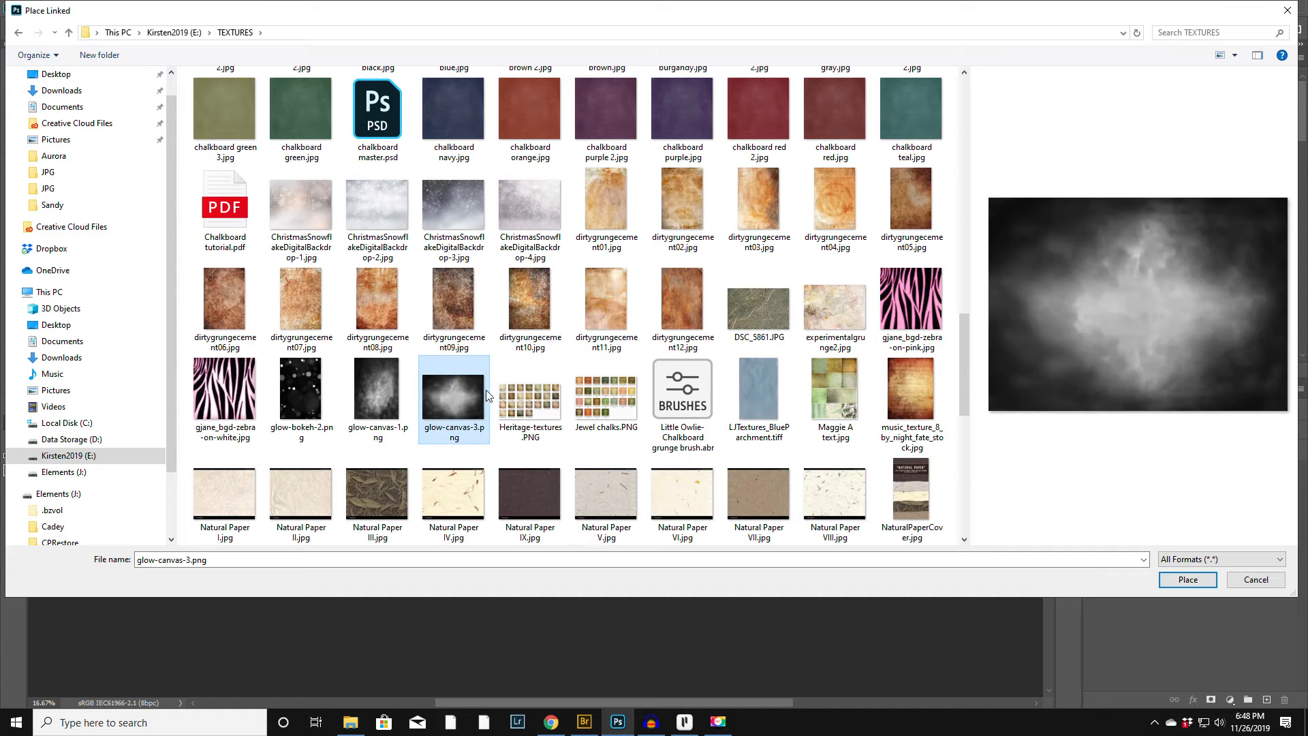
pyautogui.scroll(-5, 511, 390)
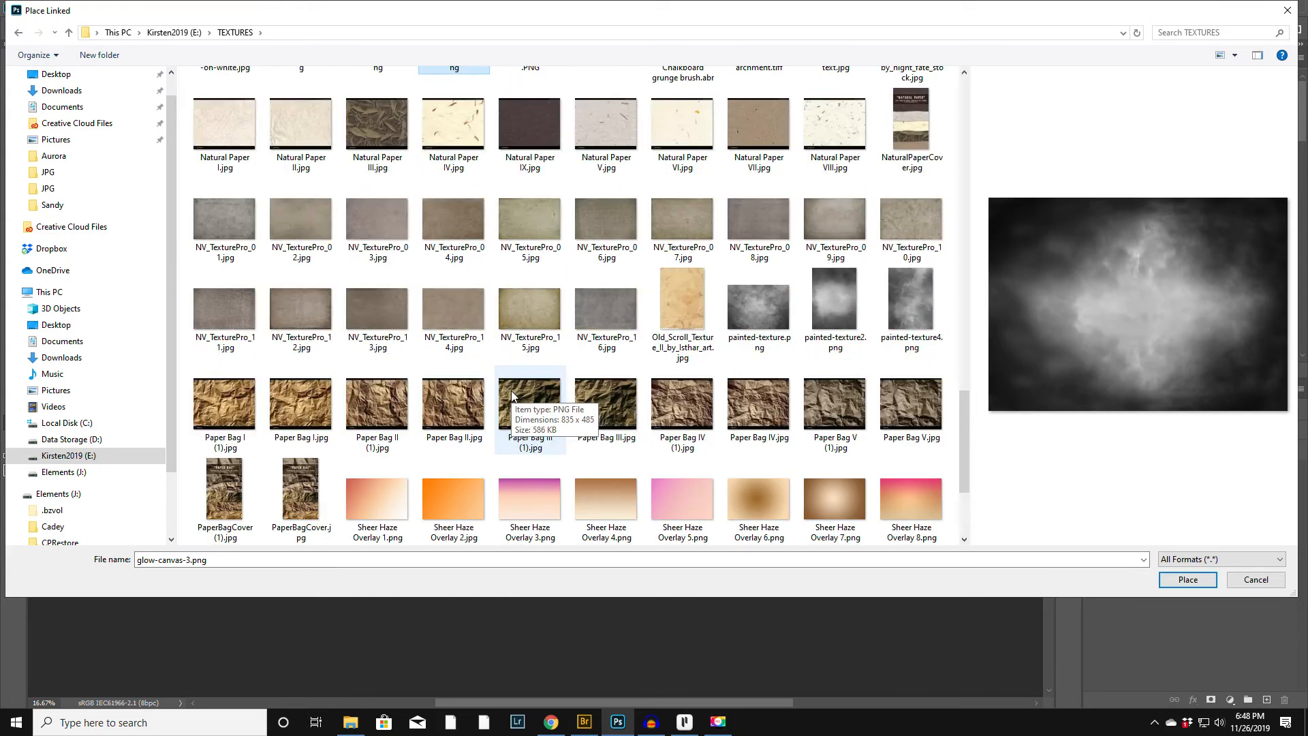
pyautogui.click(762, 304)
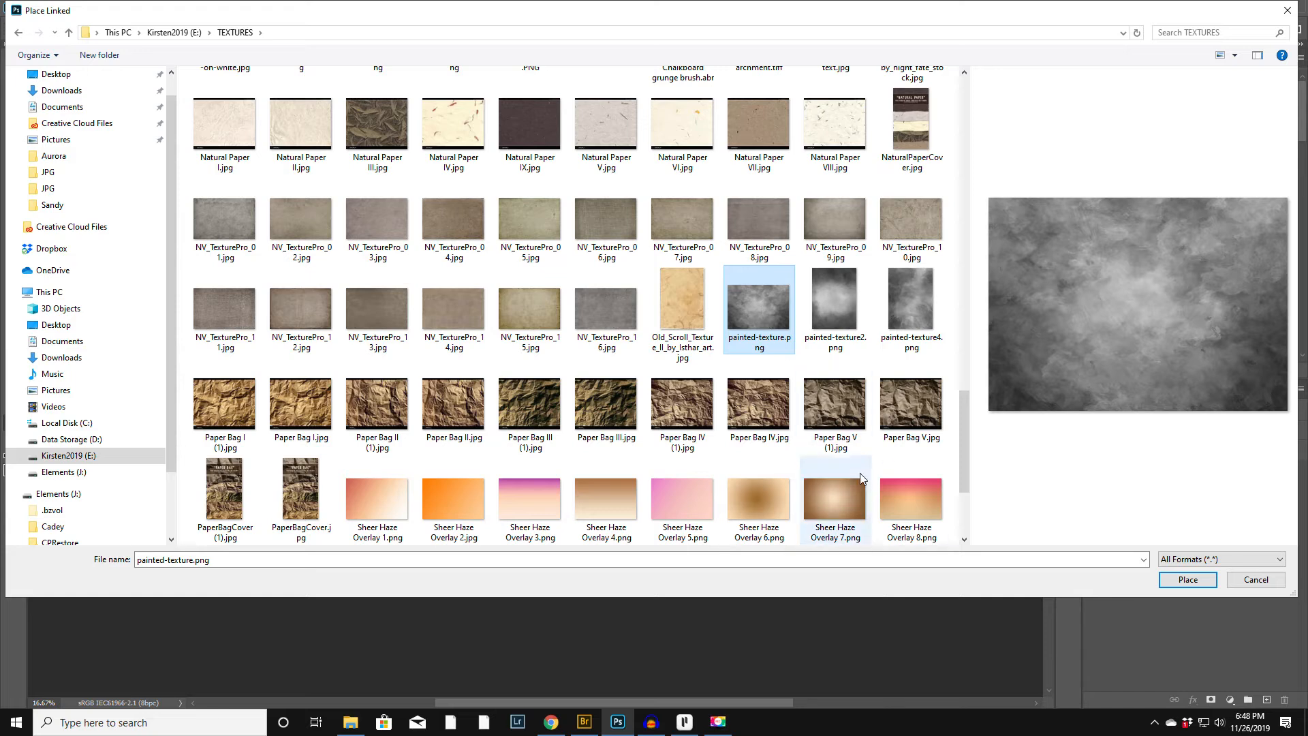
pyautogui.click(1187, 580)
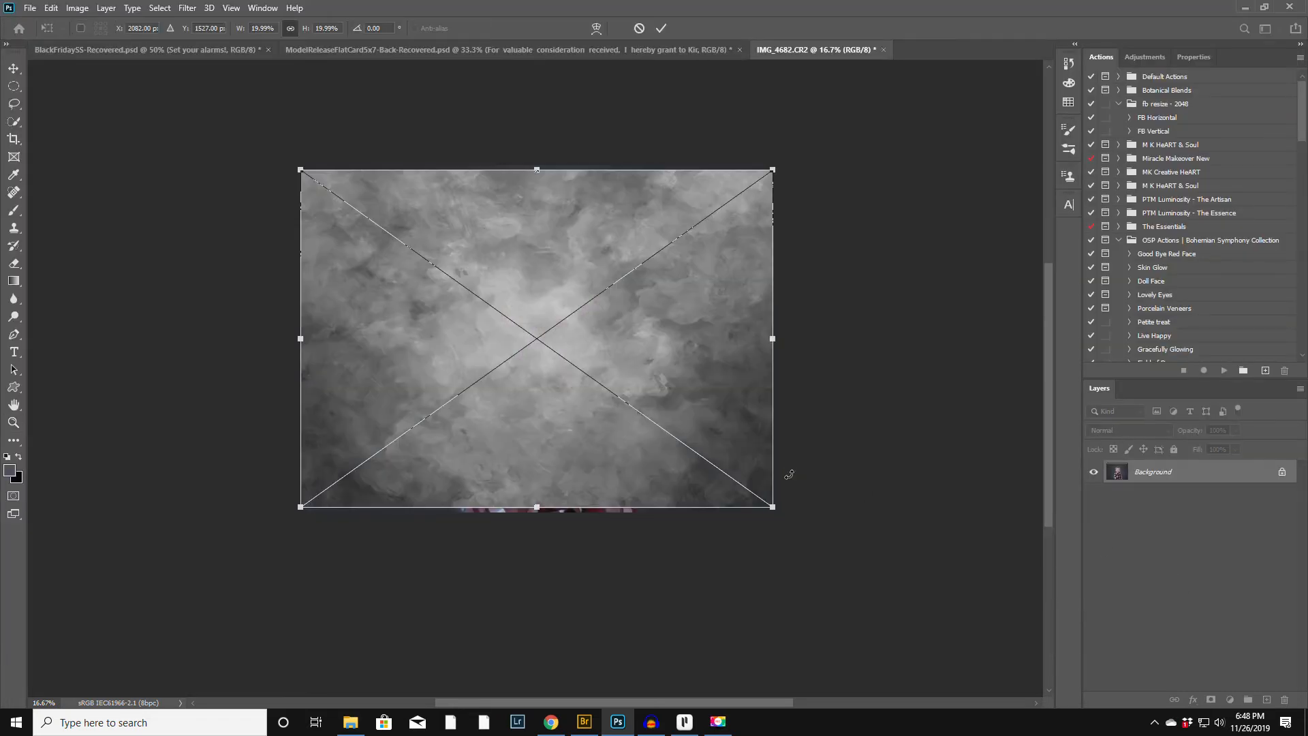
pyautogui.press('Return')
pyautogui.press('z')
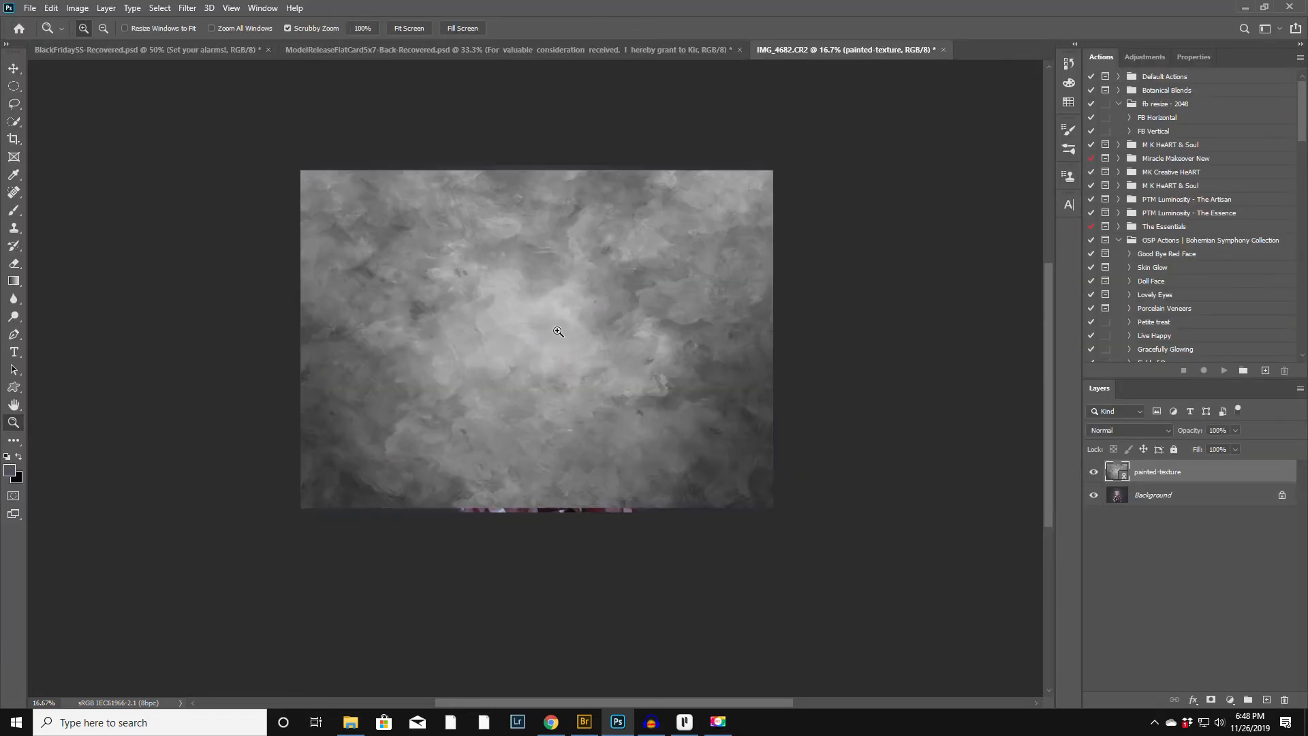
# Enlarge the painted texture slightly so it covers the photo down to its lower edge, and commit the transform
pyautogui.click(14, 68)
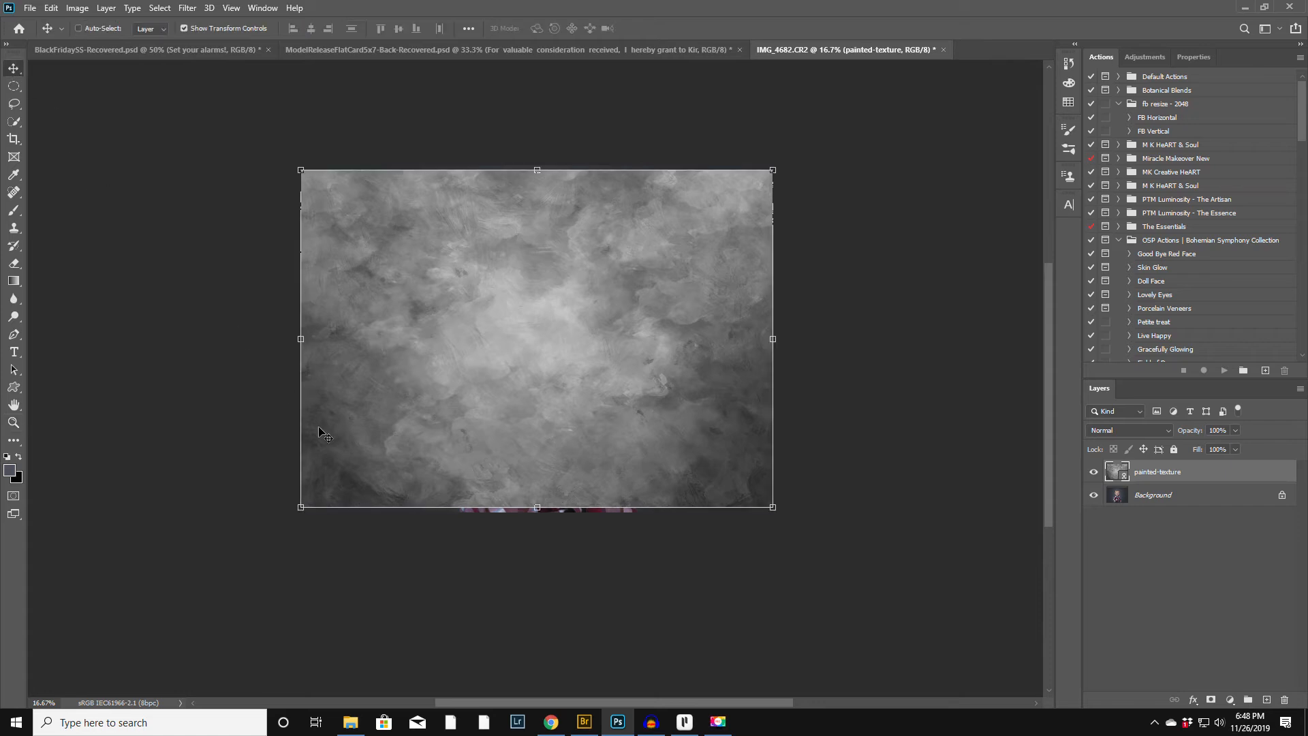
pyautogui.moveTo(537, 504); pyautogui.dragTo(537, 511)
pyautogui.doubleClick(541, 429)
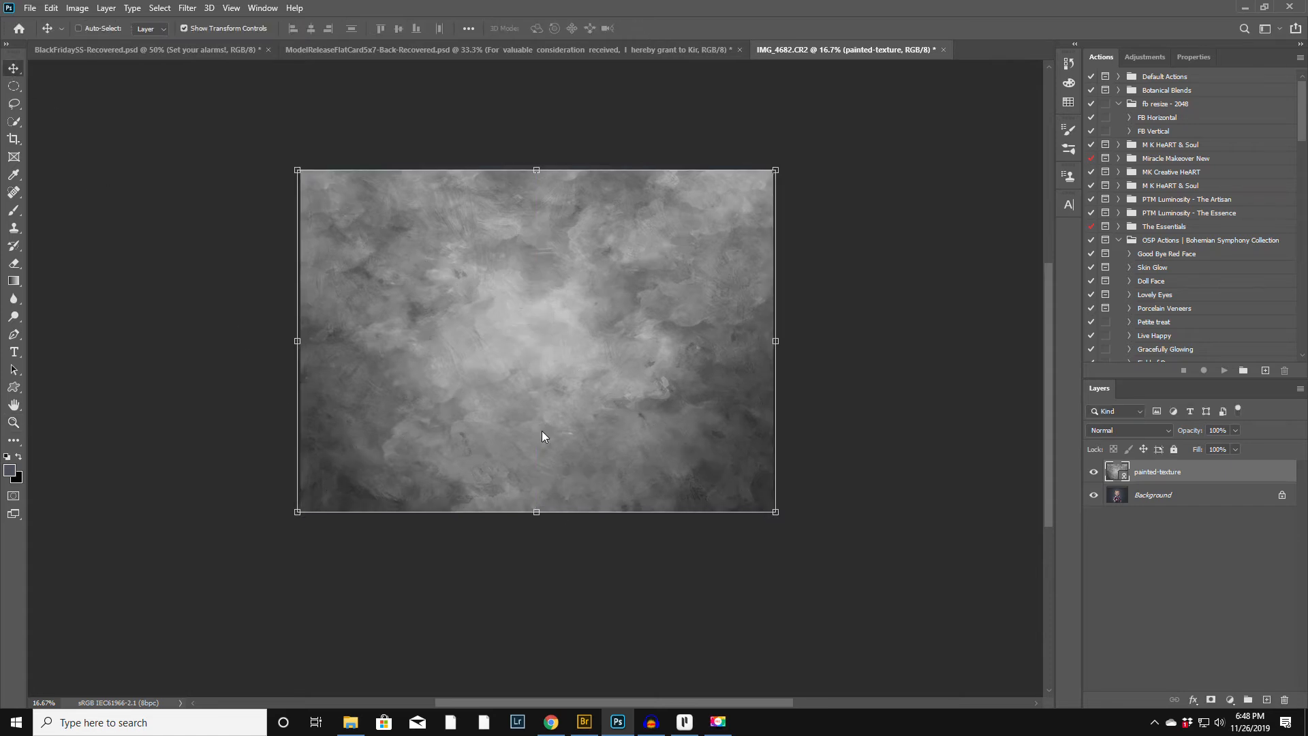
# Set the painted-texture layer's blend mode to Multiply and its opacity to 73%
pyautogui.click(1109, 429)
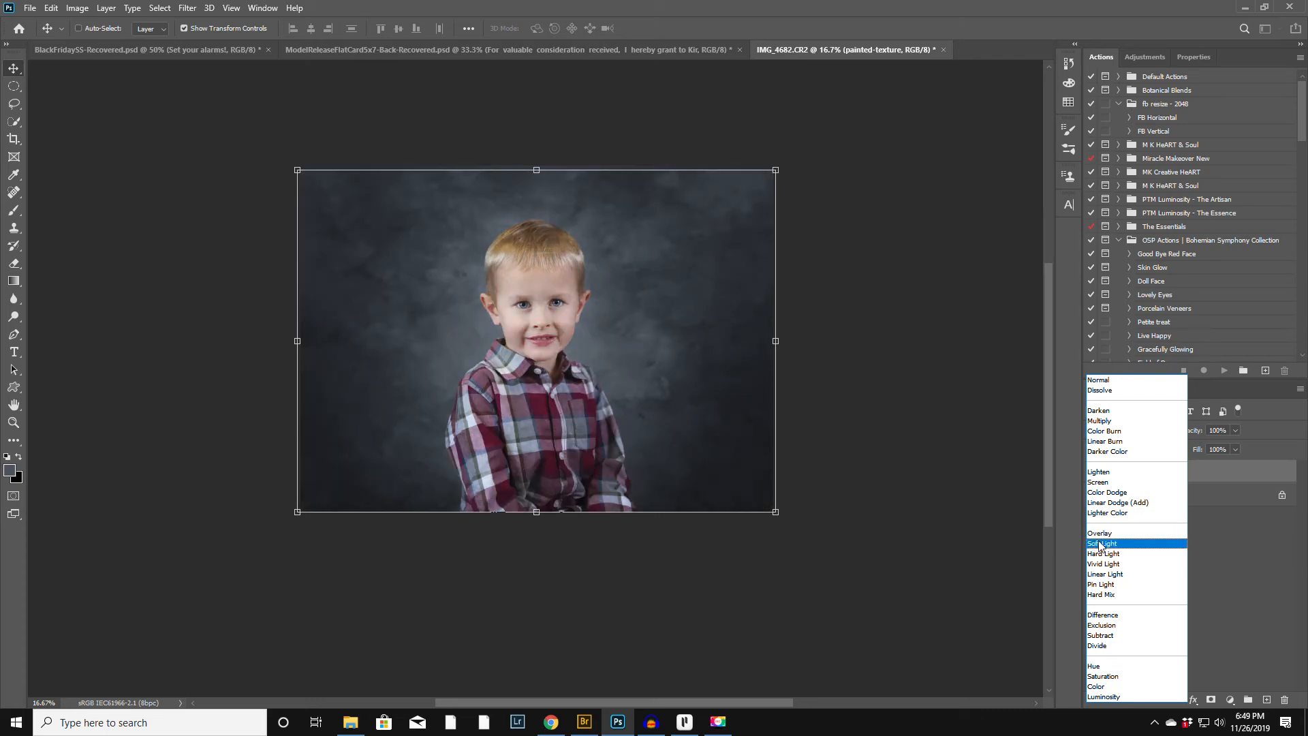
pyautogui.click(1098, 421)
pyautogui.moveTo(1196, 436); pyautogui.dragTo(1177, 437)
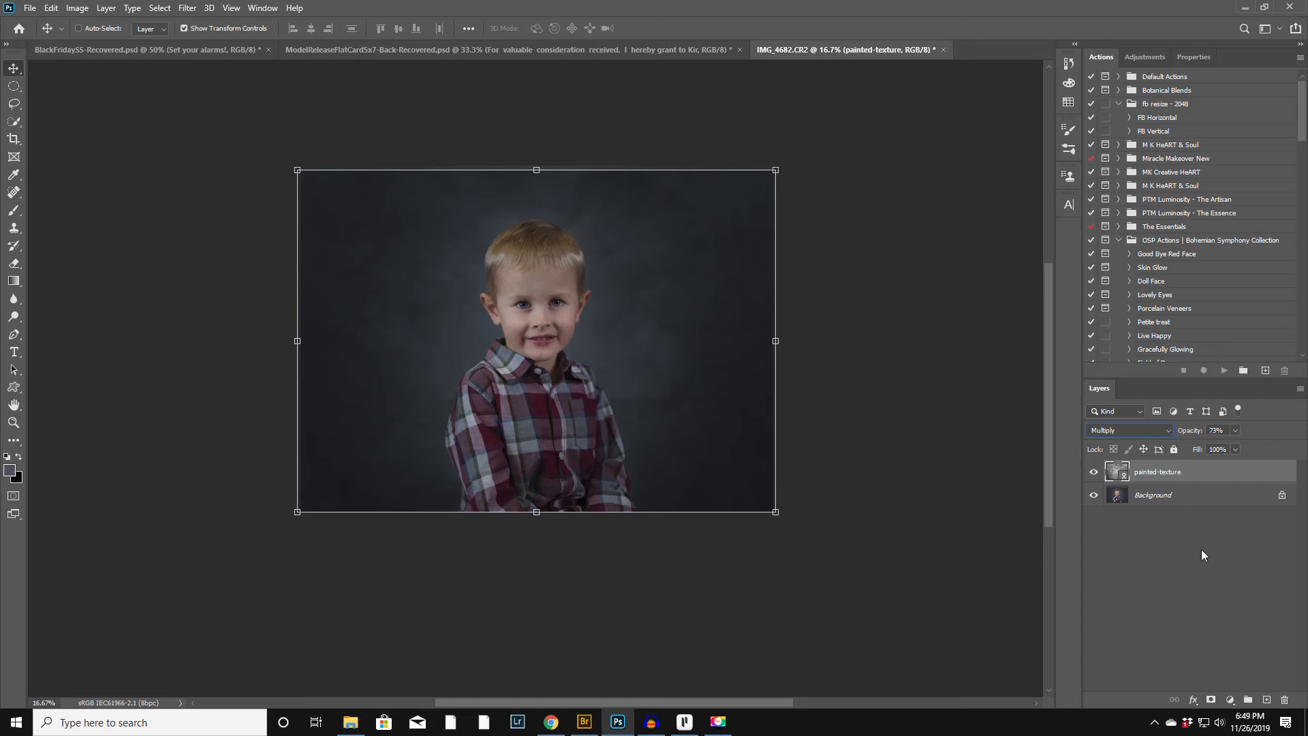
# Add an inverted black mask to the texture layer and reveal the texture on the left backdrop with a white 900 px brush
pyautogui.click(1211, 701)
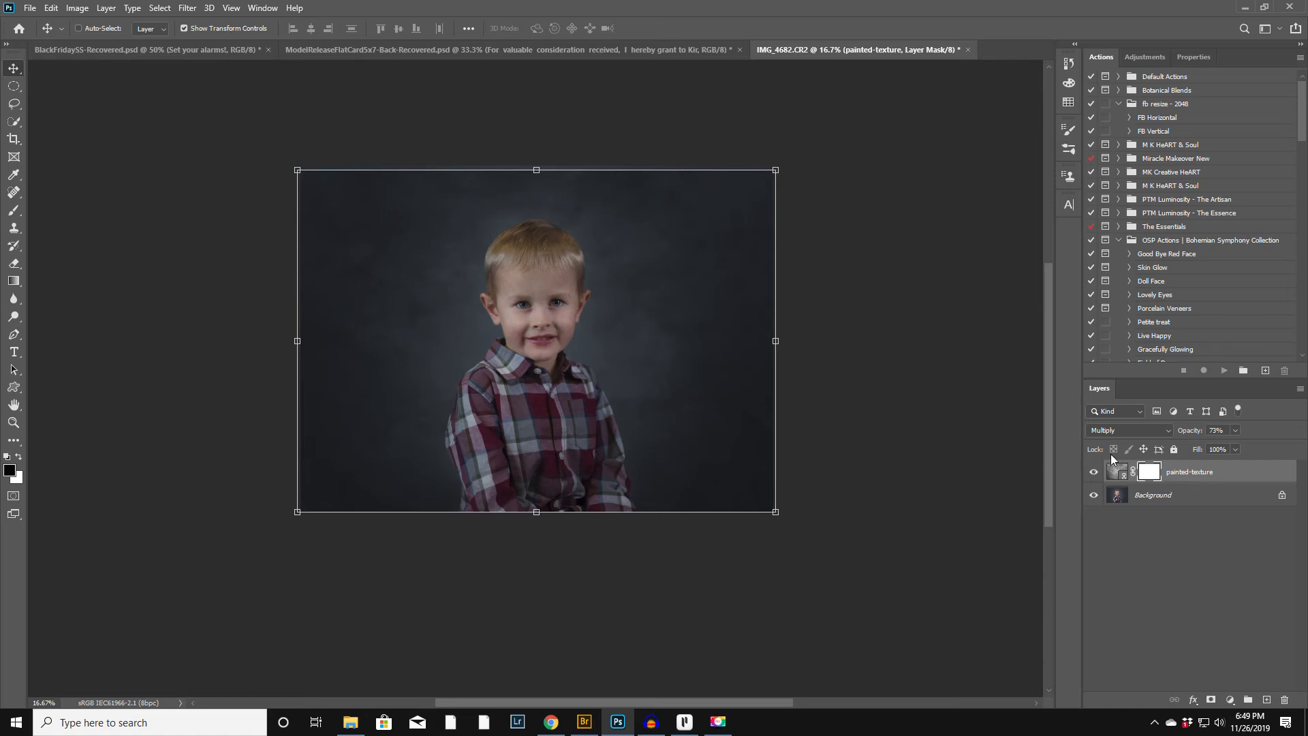
pyautogui.hotkey('ctrl', 'i')
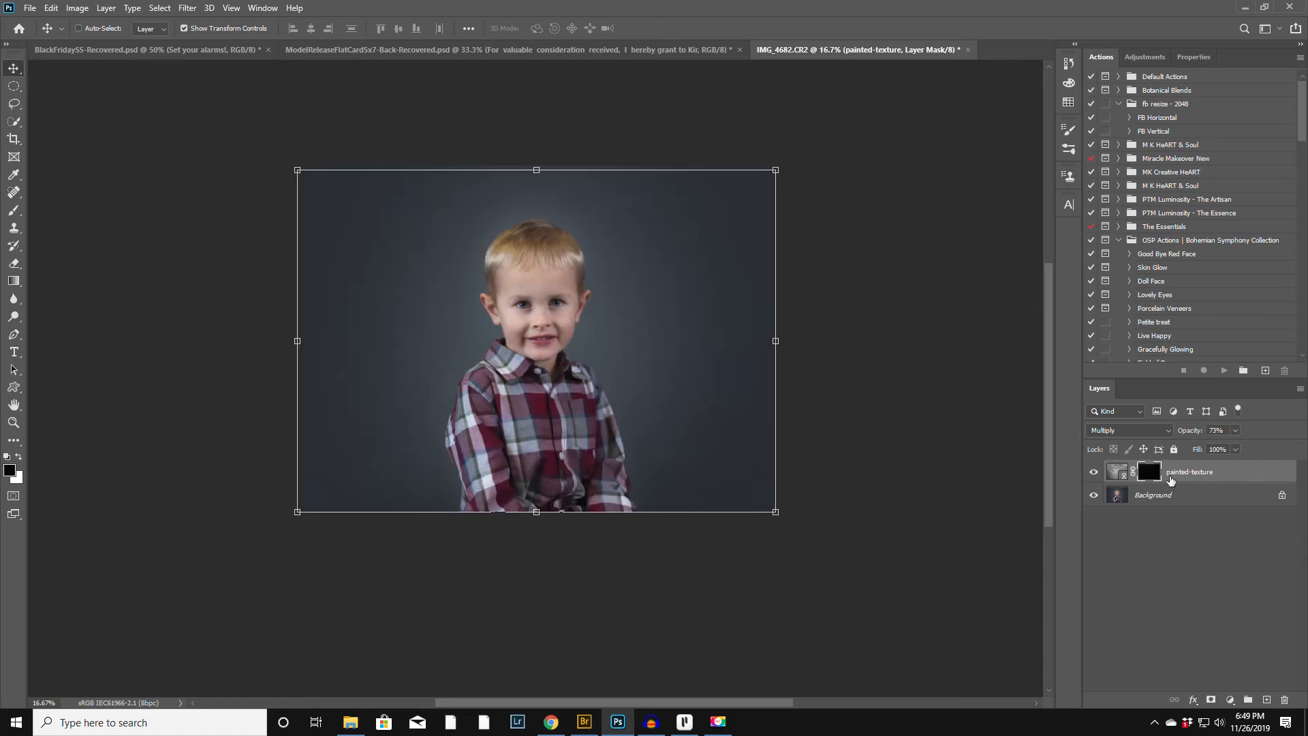
pyautogui.click(14, 210)
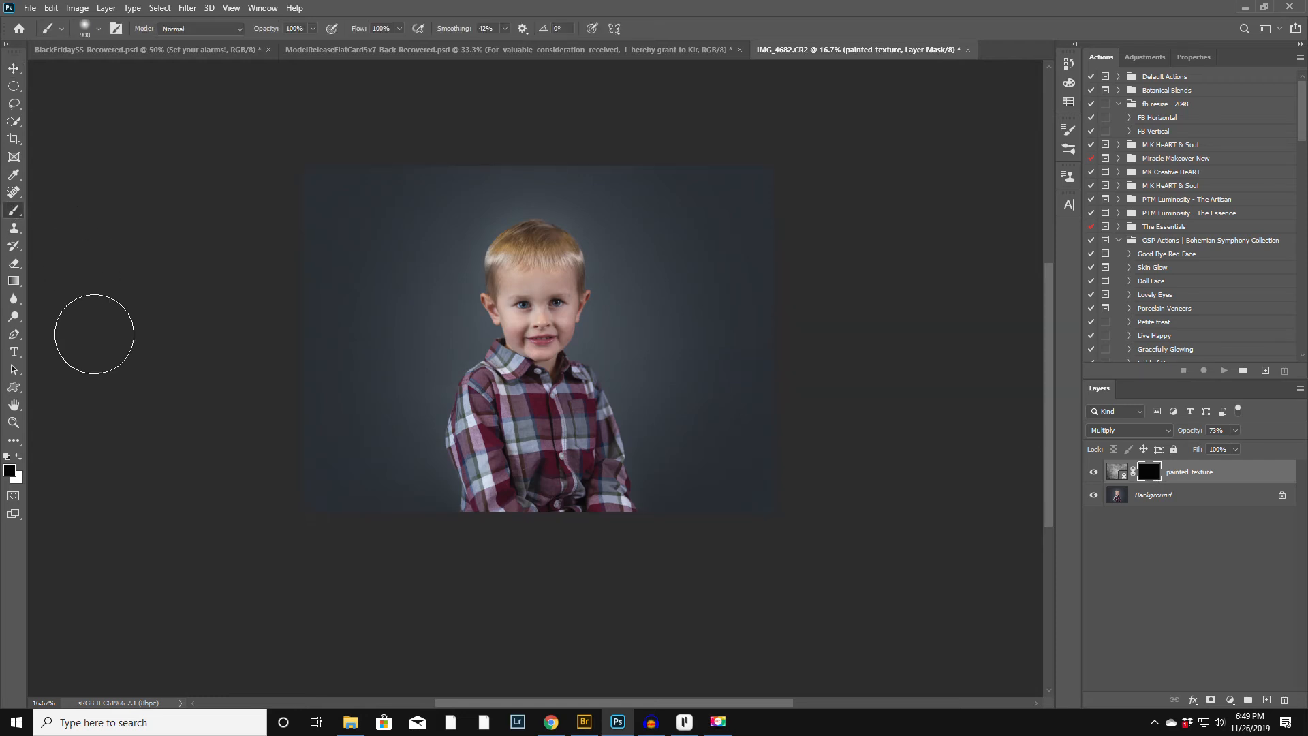
pyautogui.press('x')
pyautogui.moveTo(407, 293)
pyautogui.mouseDown()
pyautogui.moveTo(429, 295)
pyautogui.moveTo(423, 320)
pyautogui.moveTo(385, 358)
pyautogui.mouseUp()
pyautogui.moveTo(406, 234)
pyautogui.mouseDown()
pyautogui.moveTo(292, 225)
pyautogui.moveTo(362, 338)
pyautogui.moveTo(415, 497)
pyautogui.moveTo(321, 388)
pyautogui.moveTo(289, 412)
pyautogui.moveTo(327, 428)
pyautogui.moveTo(399, 409)
pyautogui.moveTo(442, 329)
pyautogui.moveTo(418, 181)
pyautogui.moveTo(277, 108)
pyautogui.moveTo(556, 144)
pyautogui.moveTo(467, 190)
pyautogui.moveTo(975, 386)
pyautogui.mouseUp()
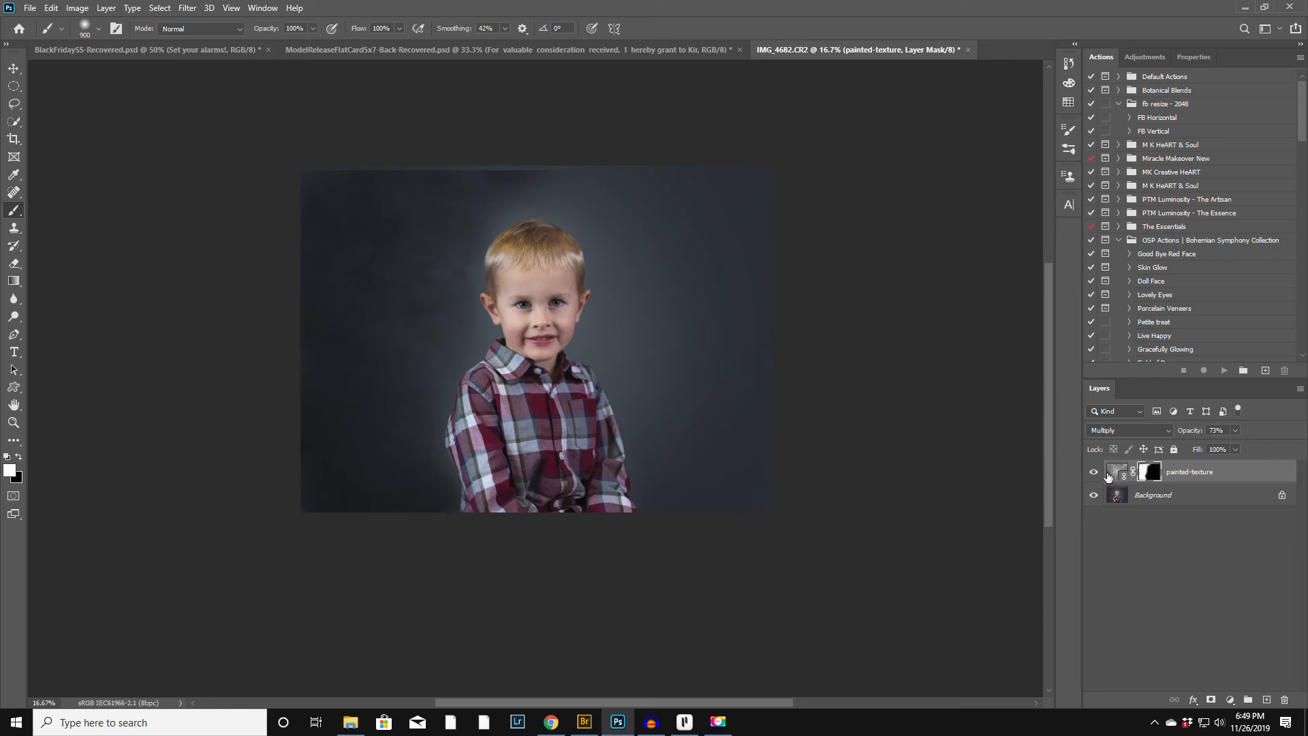
# Scale the painted texture to 101.33% so it reaches the photo's upper edge, and commit the transform
pyautogui.click(1115, 472)
pyautogui.press('v')
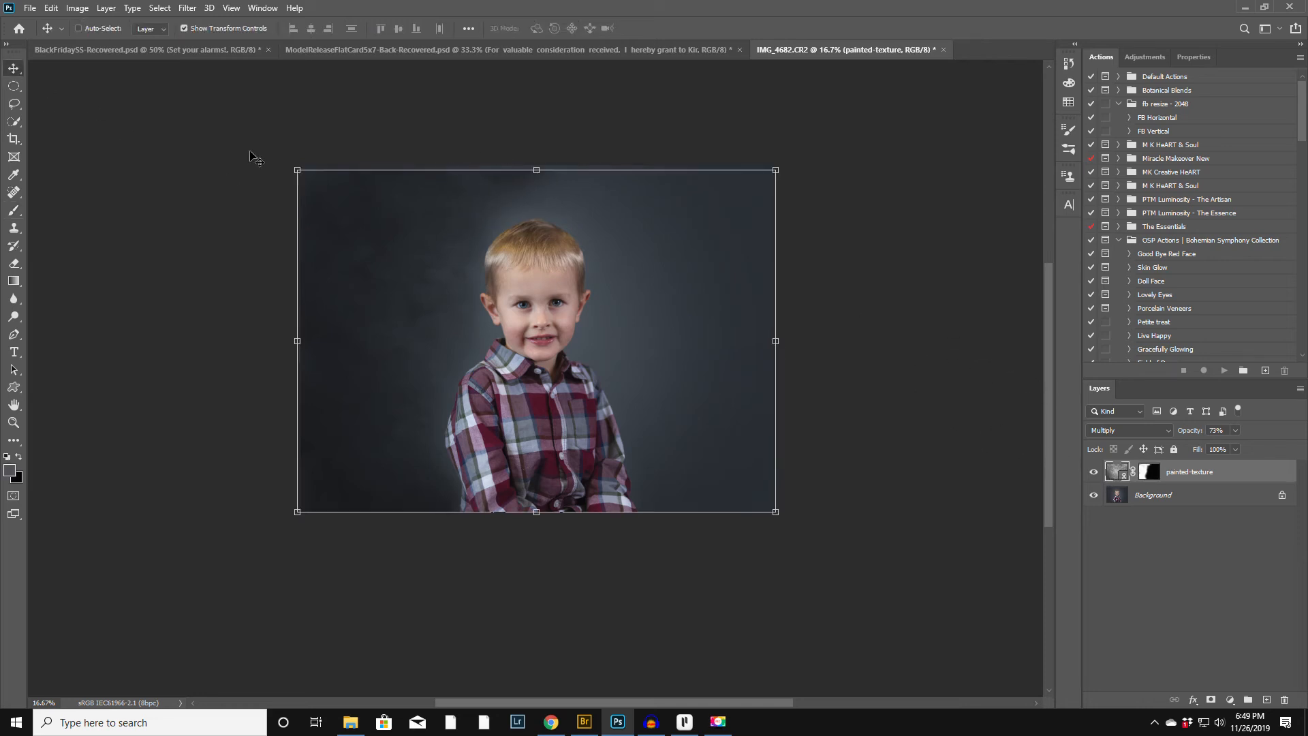
pyautogui.moveTo(536, 170); pyautogui.dragTo(536, 166)
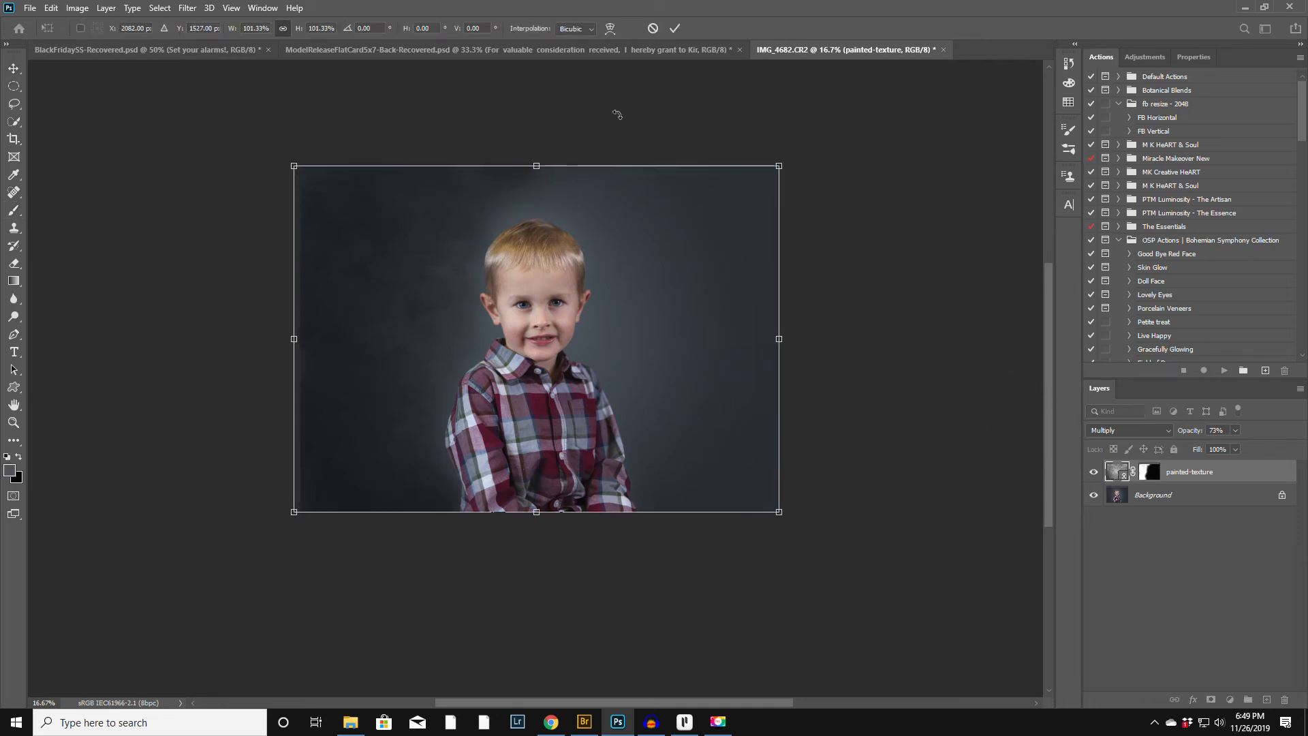
pyautogui.click(674, 31)
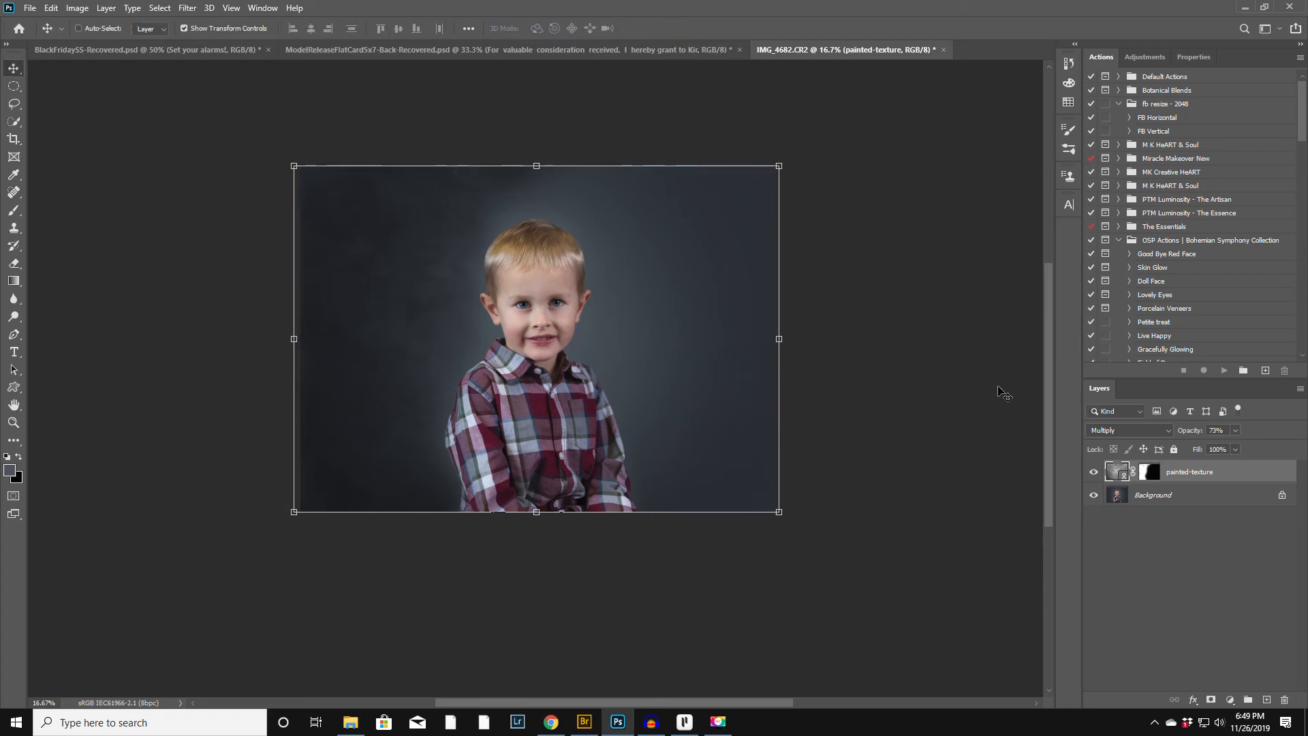
# Lower the texture layer's opacity to 36% and paint white on its mask over the backdrop right of the boy
pyautogui.click(1151, 475)
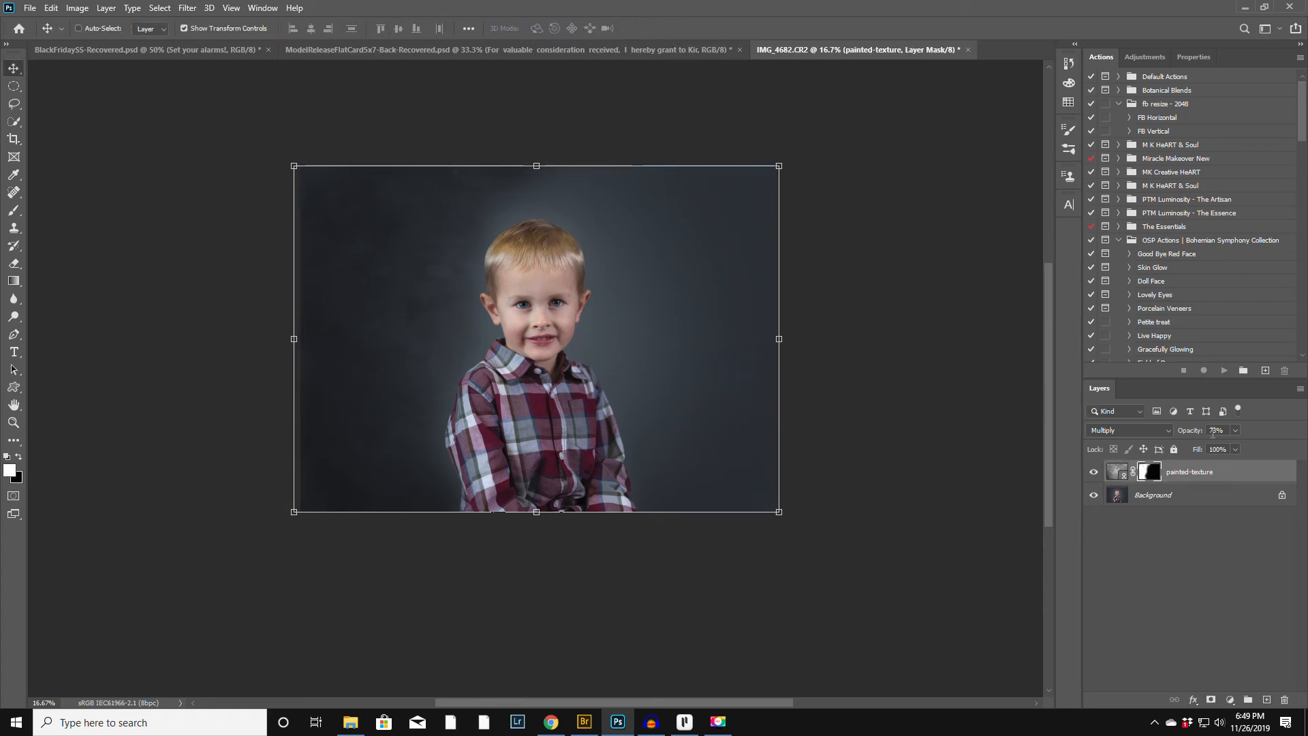
pyautogui.moveTo(1199, 434); pyautogui.dragTo(1173, 436)
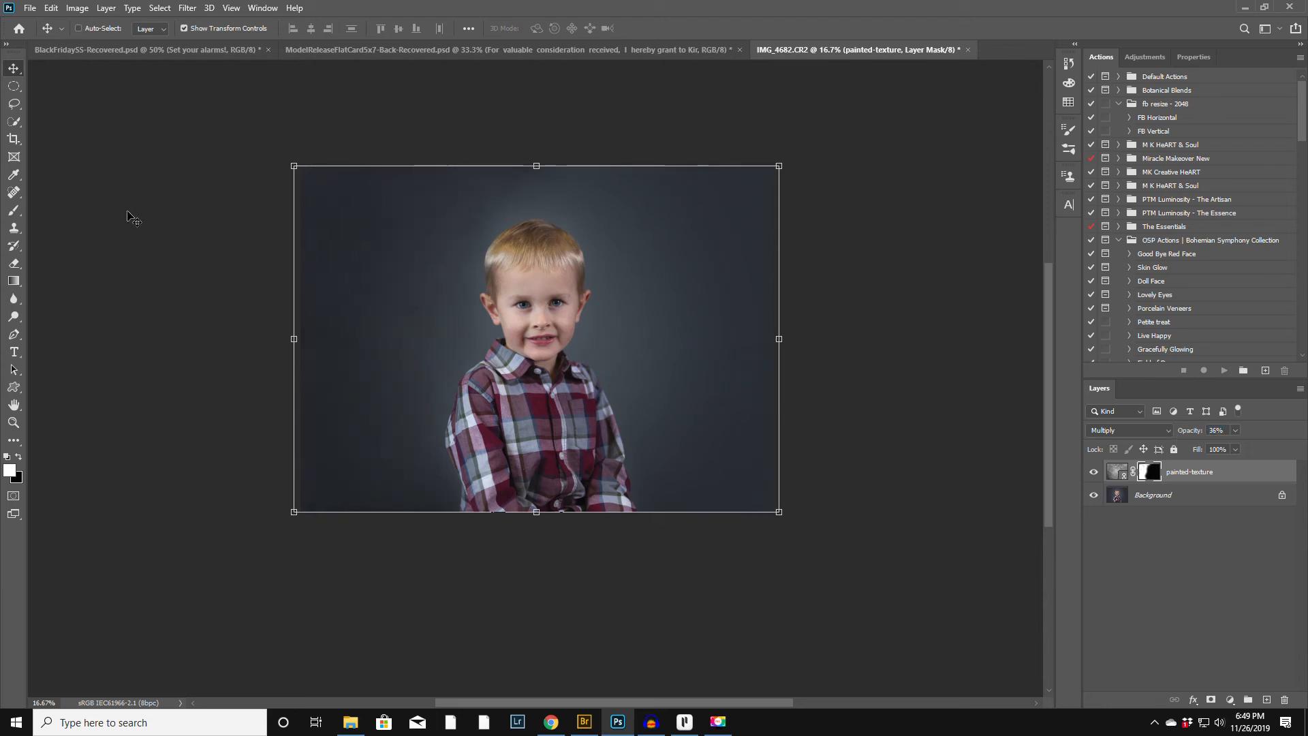
pyautogui.click(14, 210)
pyautogui.moveTo(646, 210)
pyautogui.mouseDown()
pyautogui.moveTo(650, 253)
pyautogui.moveTo(641, 224)
pyautogui.moveTo(629, 296)
pyautogui.moveTo(659, 343)
pyautogui.moveTo(788, 267)
pyautogui.moveTo(742, 313)
pyautogui.moveTo(709, 196)
pyautogui.moveTo(684, 198)
pyautogui.moveTo(738, 437)
pyautogui.moveTo(704, 512)
pyautogui.moveTo(684, 383)
pyautogui.moveTo(759, 534)
pyautogui.moveTo(790, 477)
pyautogui.moveTo(695, 485)
pyautogui.moveTo(652, 404)
pyautogui.moveTo(652, 381)
pyautogui.moveTo(677, 463)
pyautogui.moveTo(657, 378)
pyautogui.moveTo(640, 345)
pyautogui.mouseUp()
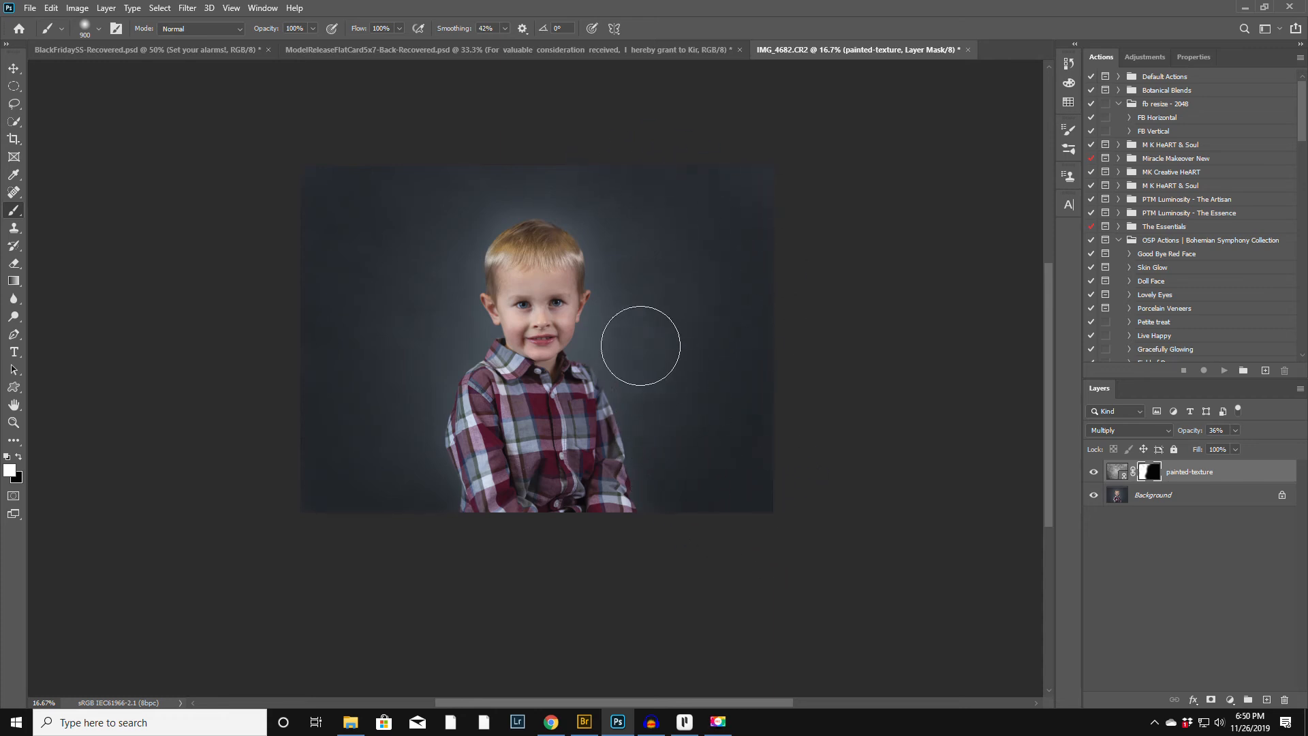
pyautogui.rightClick(669, 329)
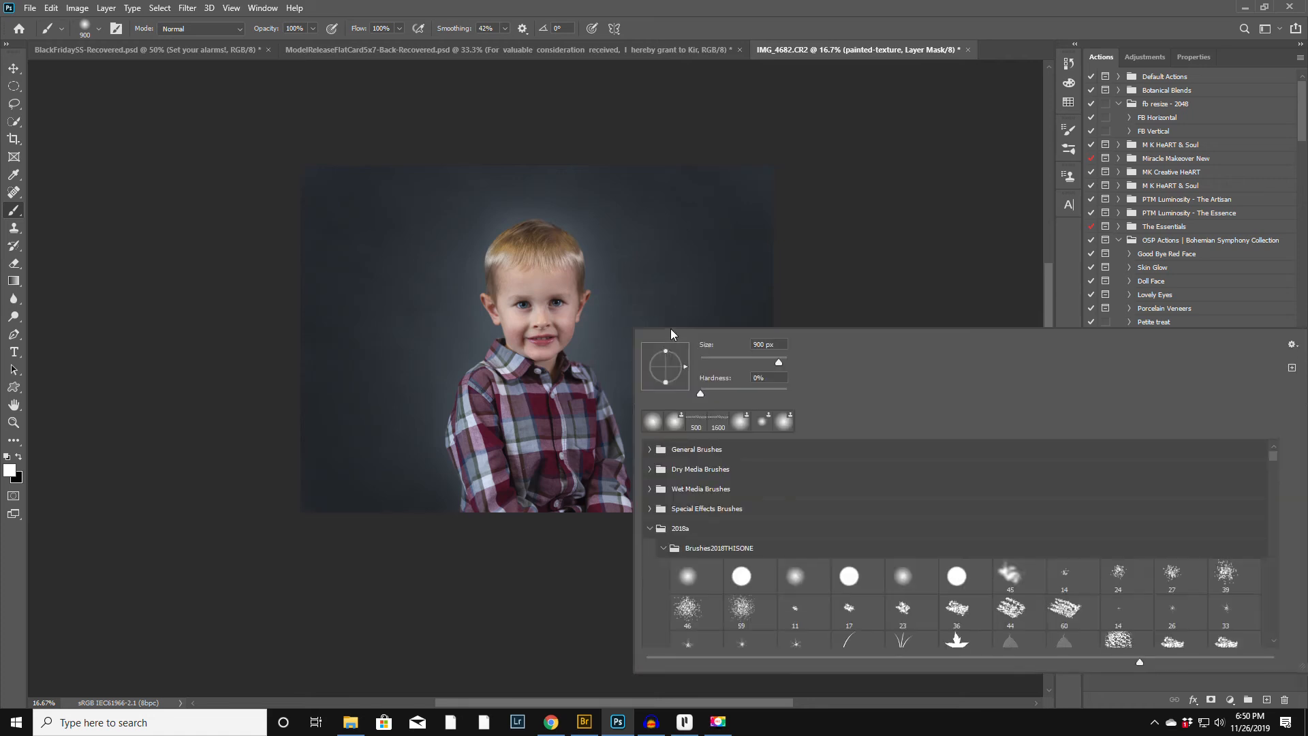
pyautogui.click(683, 284)
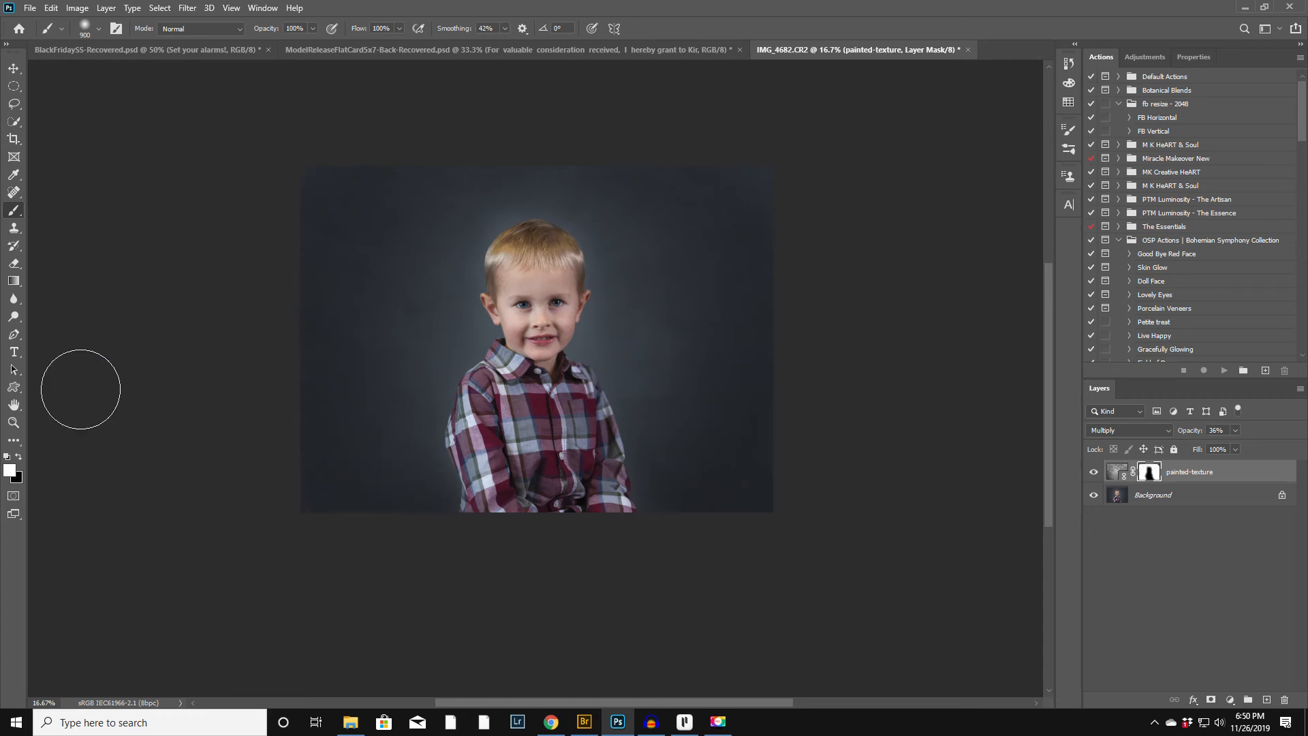
# Refine the texture mask close around the boy's outline with a white soft brush reduced to 250 px
pyautogui.click(14, 423)
pyautogui.click(492, 307)
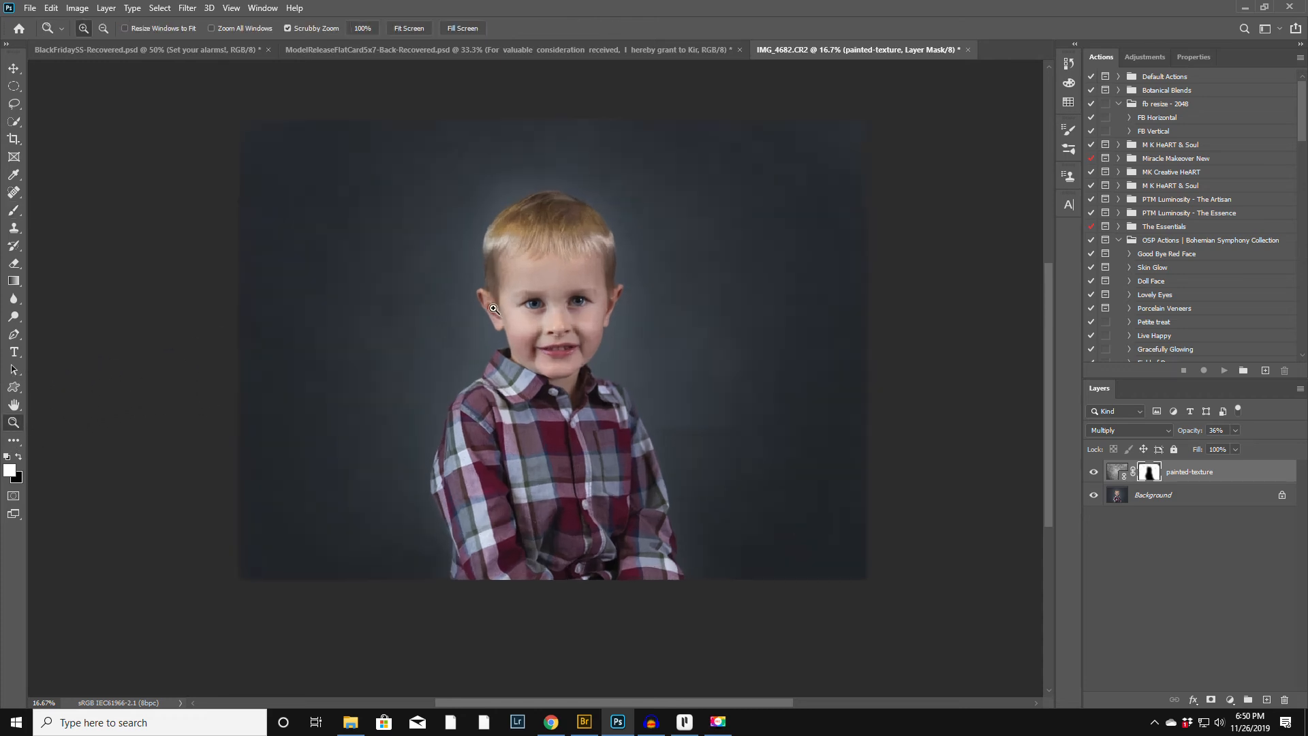
pyautogui.click(494, 308)
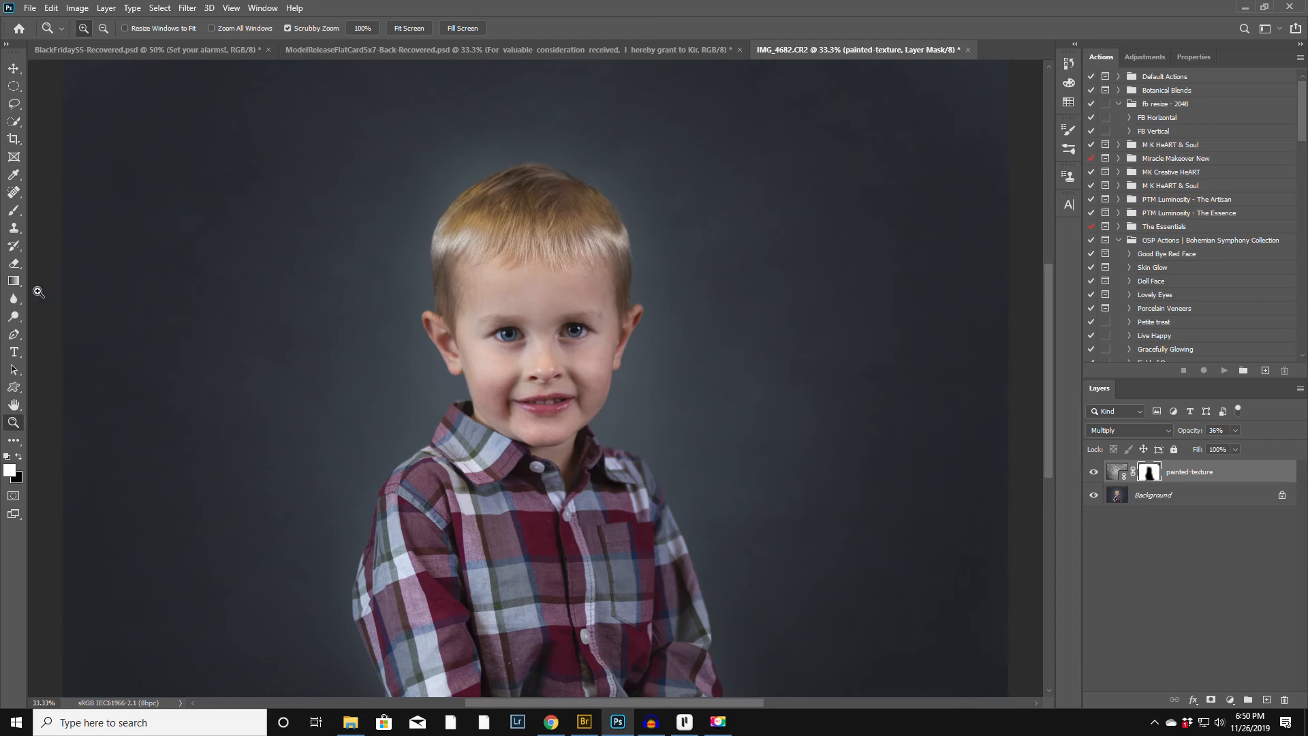
pyautogui.click(13, 210)
pyautogui.press('[')
pyautogui.press('[')
pyautogui.press('[')
pyautogui.press('[')
pyautogui.press('[')
pyautogui.press('[')
pyautogui.press('[')
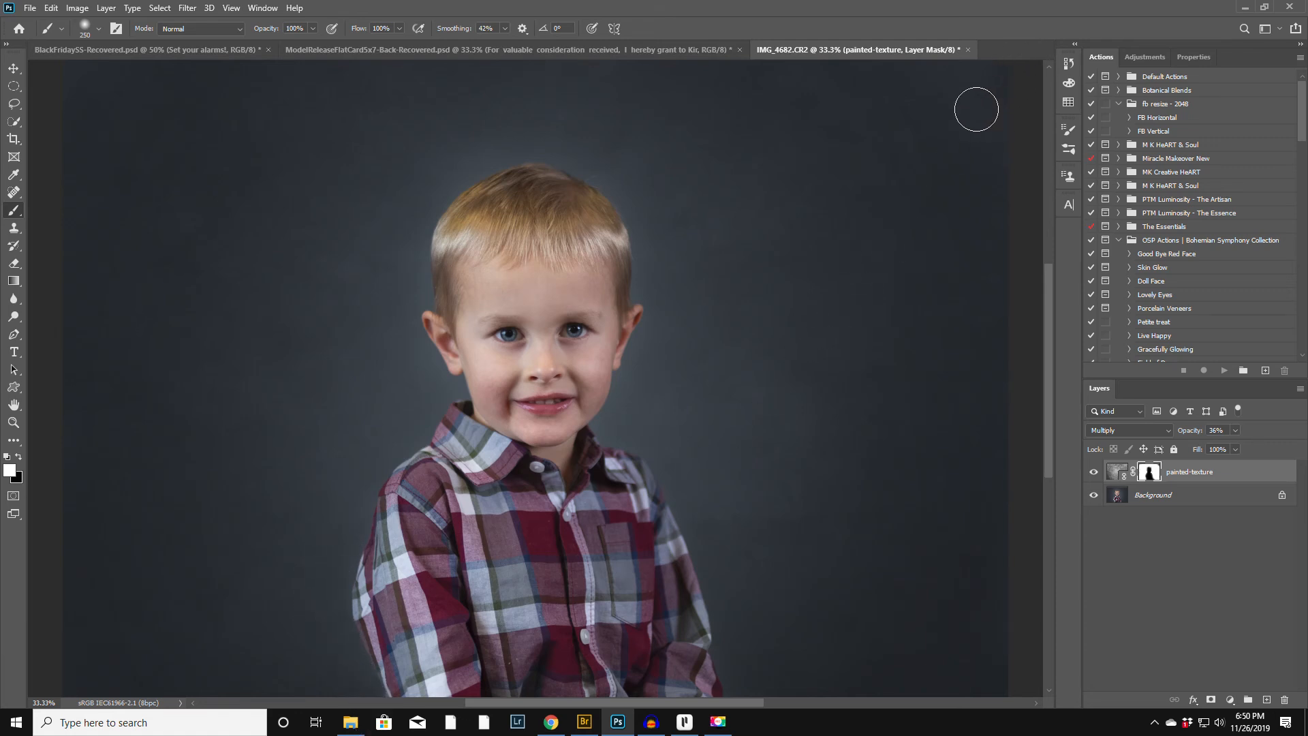
pyautogui.scroll(2, 924, 209)
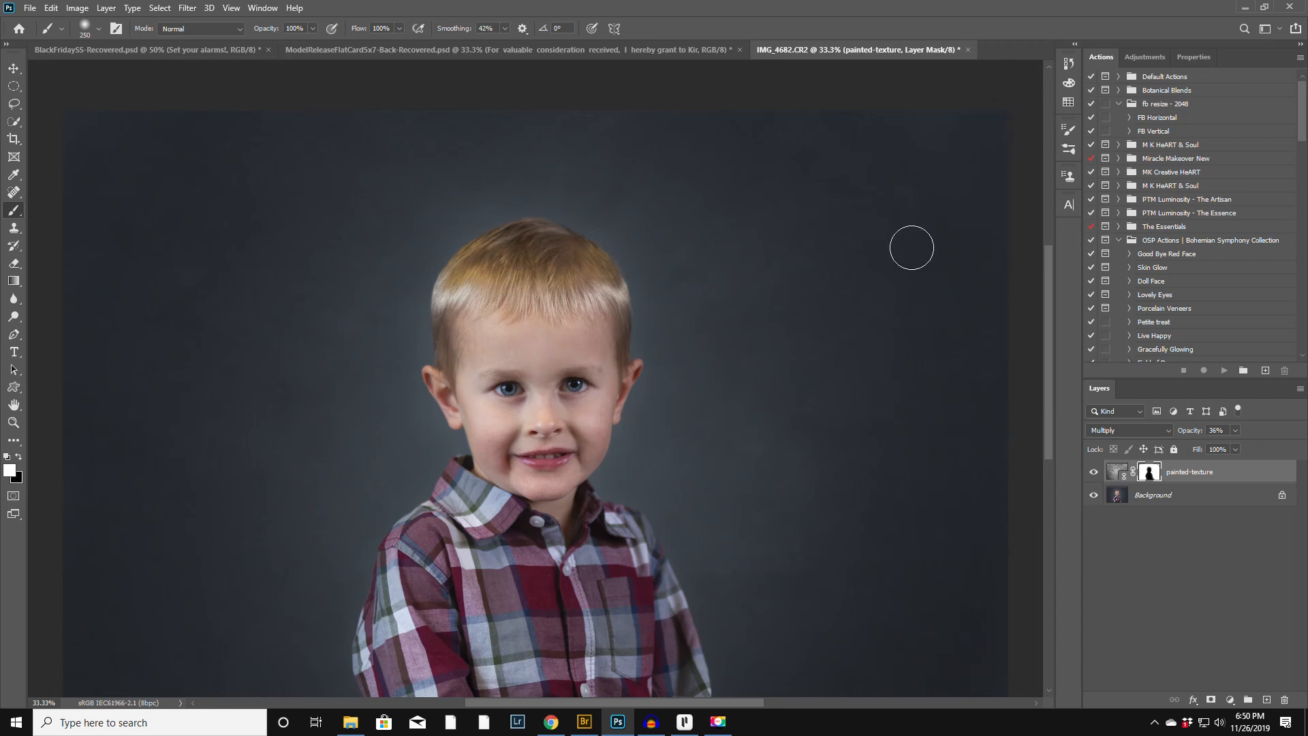
# Try the painted-texture layer at 48% opacity, and delete the layer
pyautogui.click(13, 423)
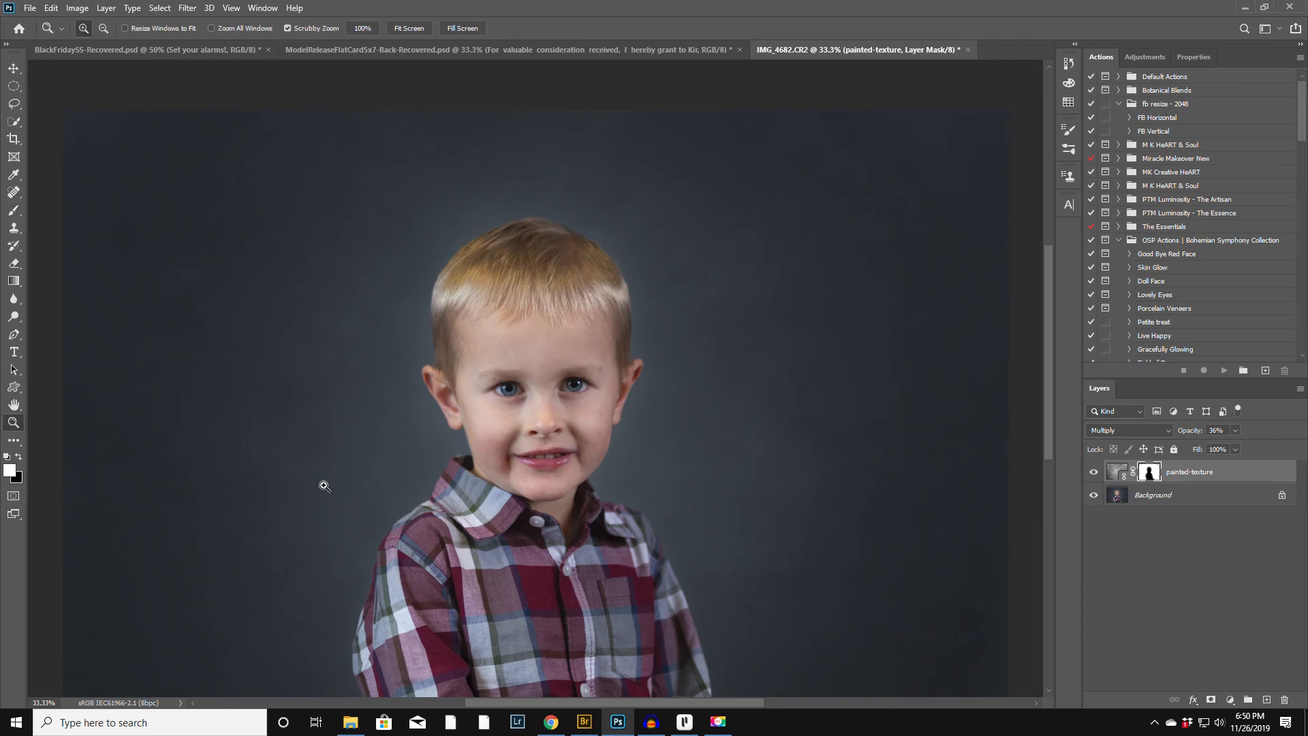
pyautogui.keyDown('alt'); pyautogui.click(813, 391); pyautogui.keyUp('alt')
pyautogui.keyDown('alt'); pyautogui.click(865, 274); pyautogui.keyUp('alt')
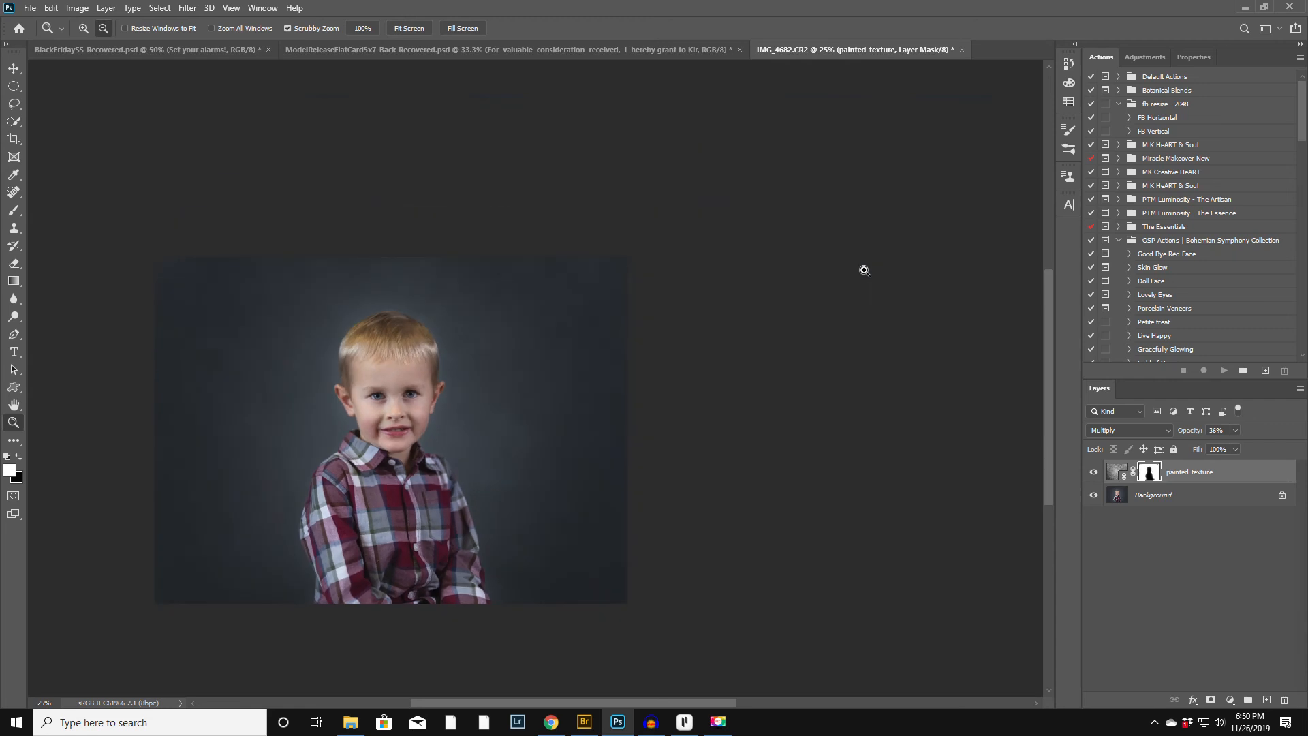
pyautogui.click(138, 429)
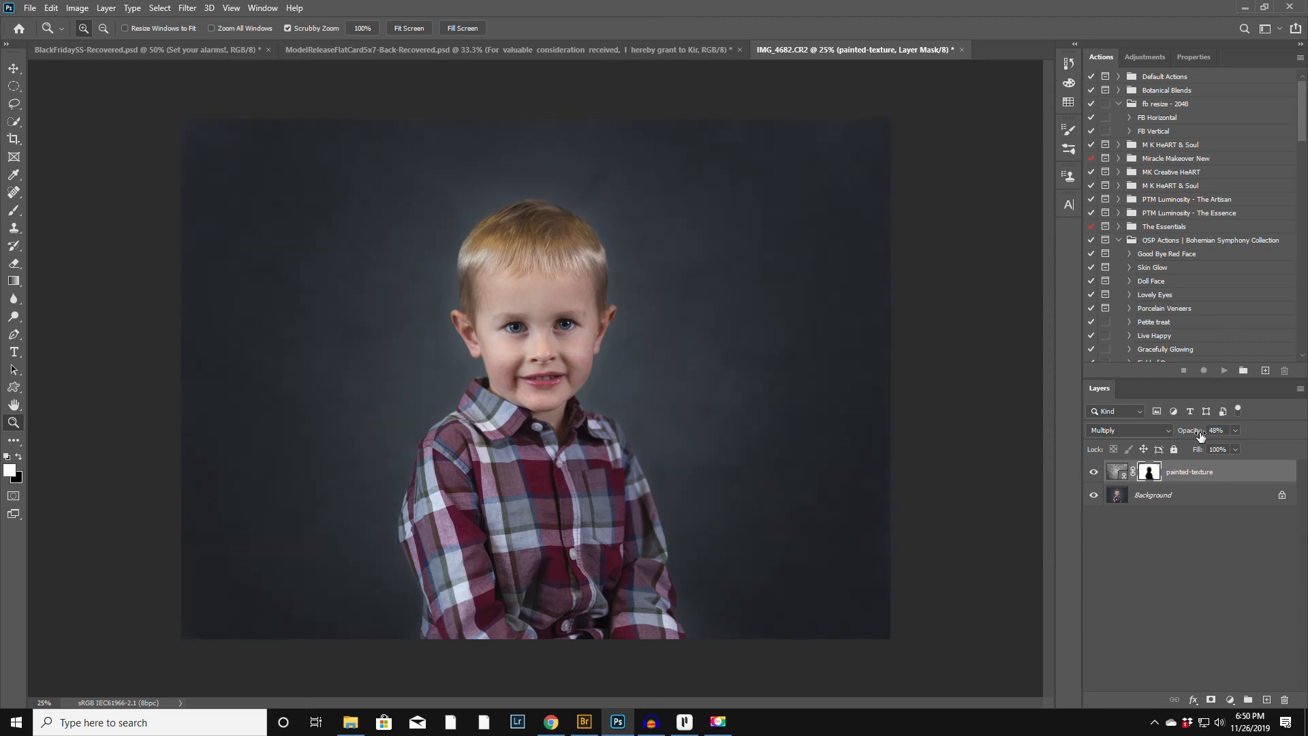
pyautogui.press('Delete')
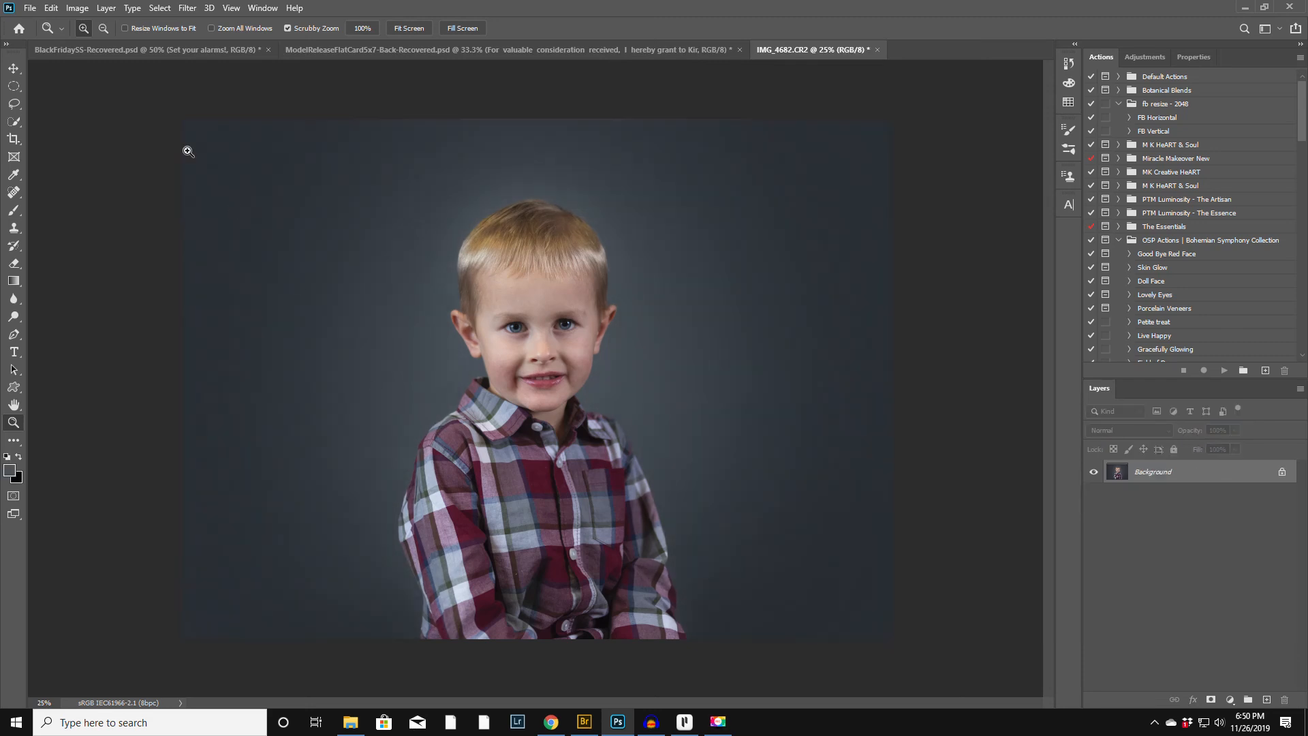
# Place Soft Grey Texture 2 (2).png from the TEXTURES > Shelly folder as a linked layer over the portrait
pyautogui.click(30, 8)
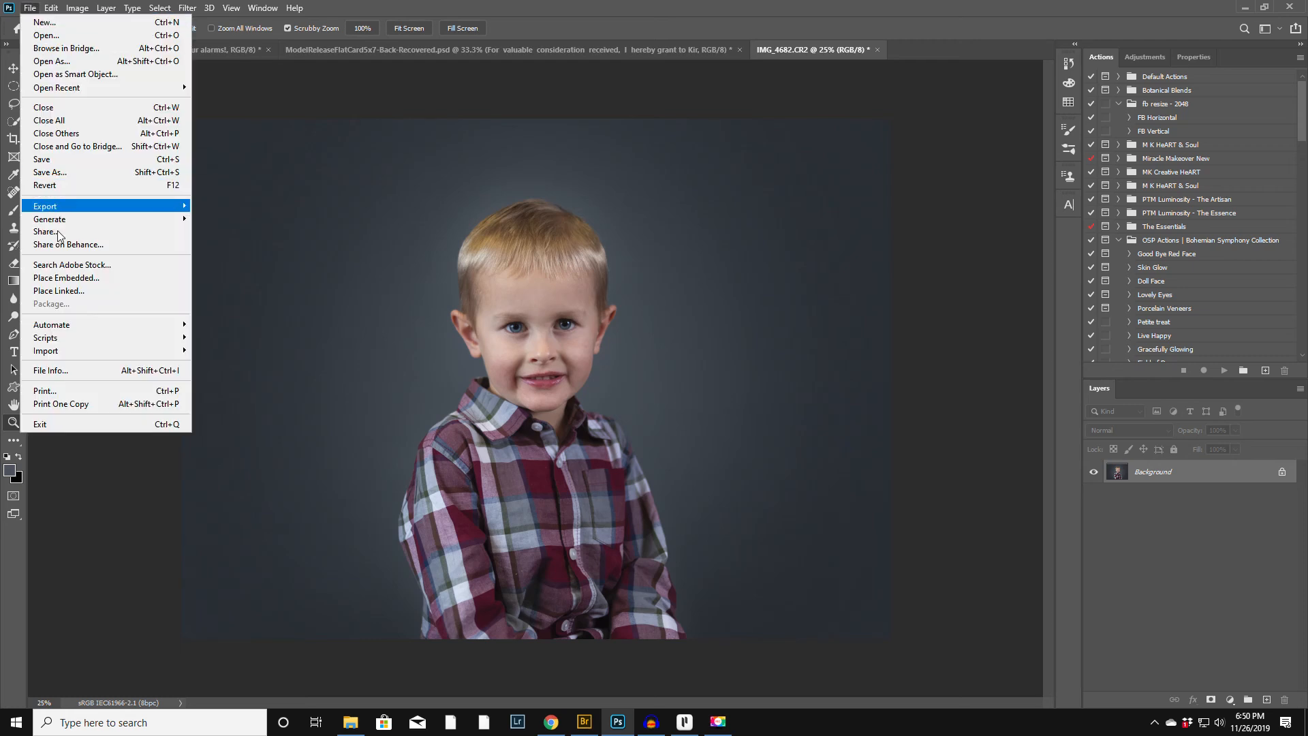
pyautogui.click(65, 290)
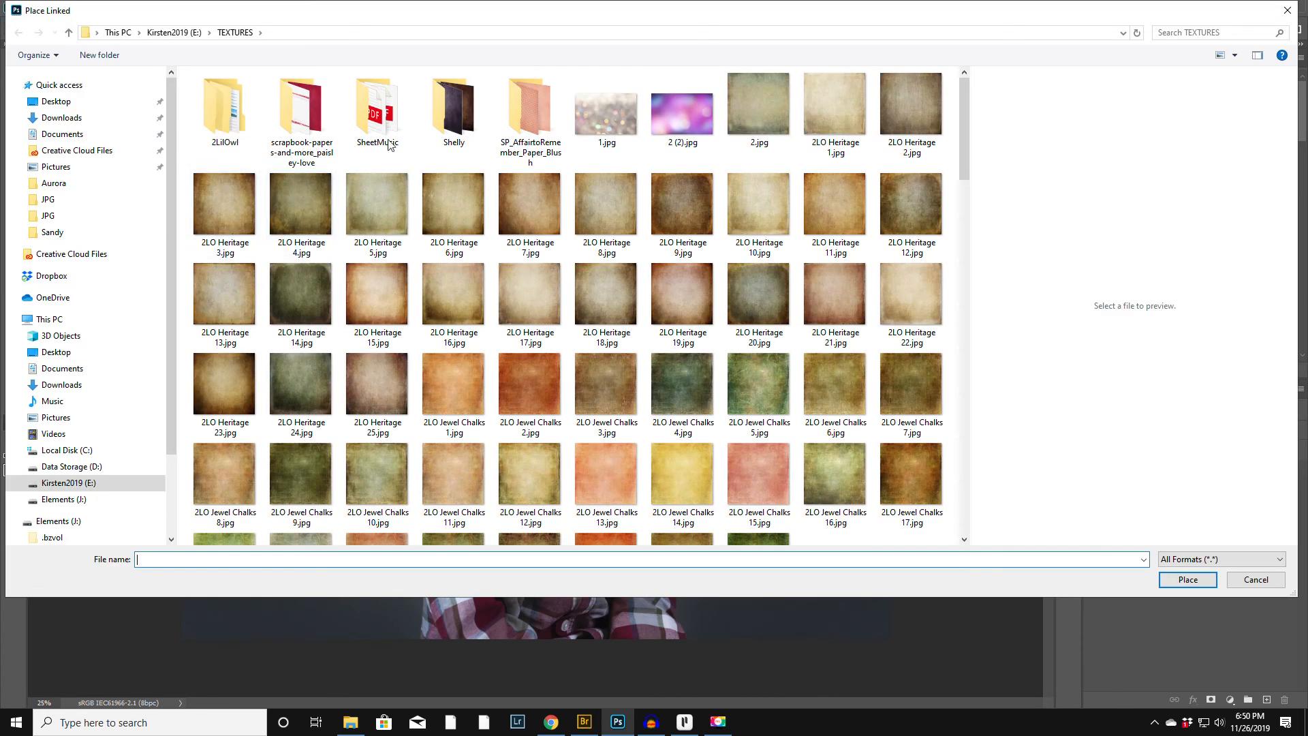
pyautogui.doubleClick(440, 96)
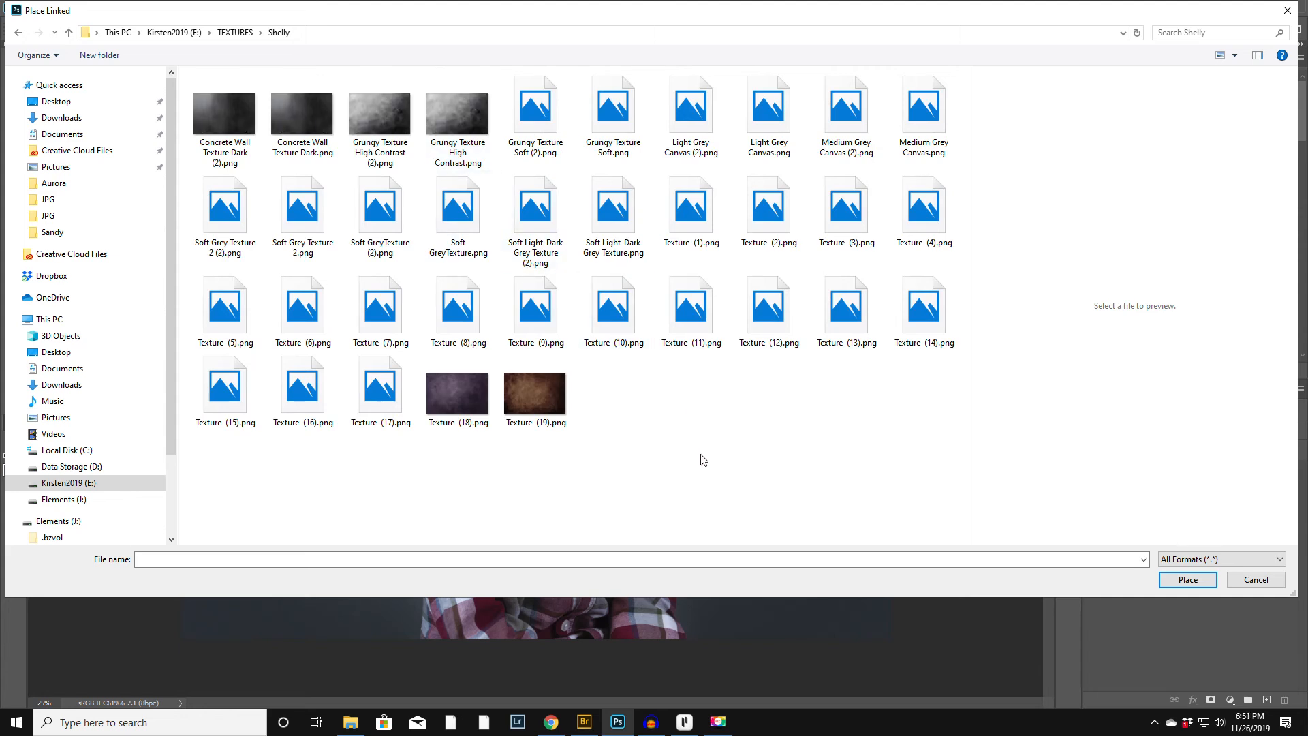
pyautogui.click(222, 112)
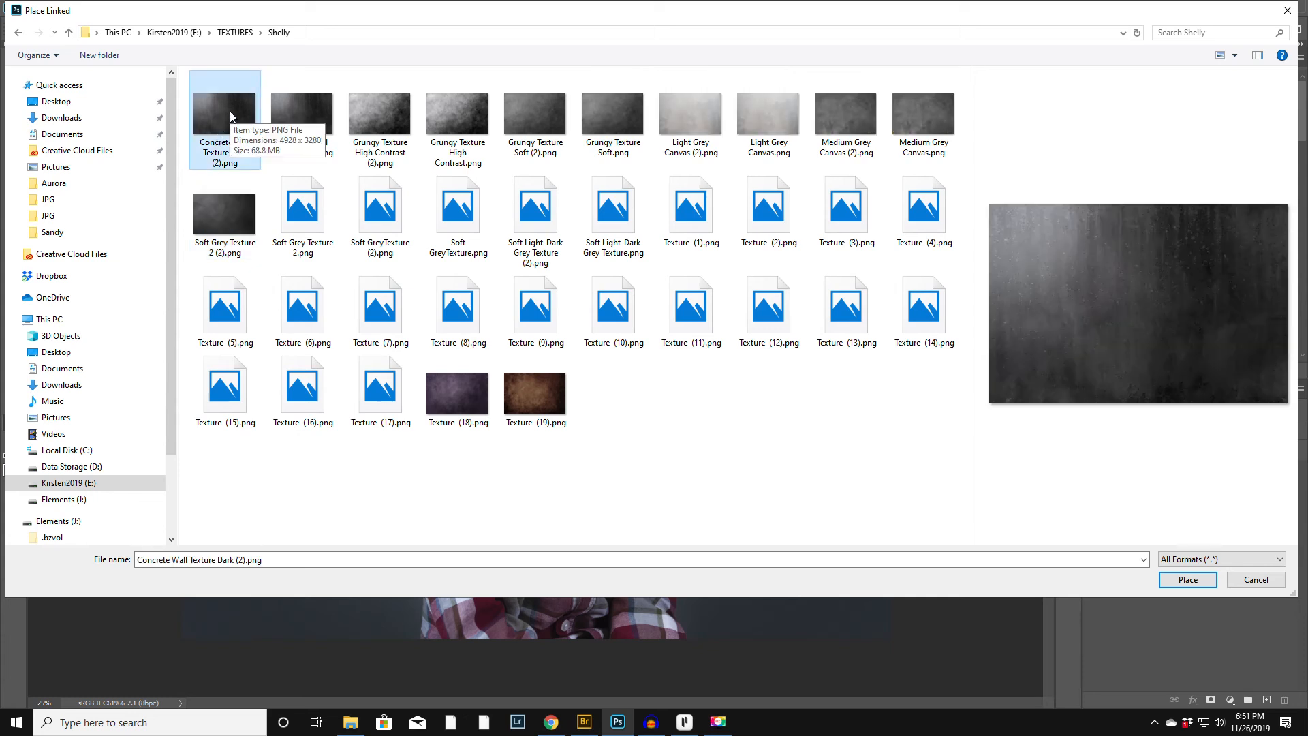
pyautogui.click(220, 216)
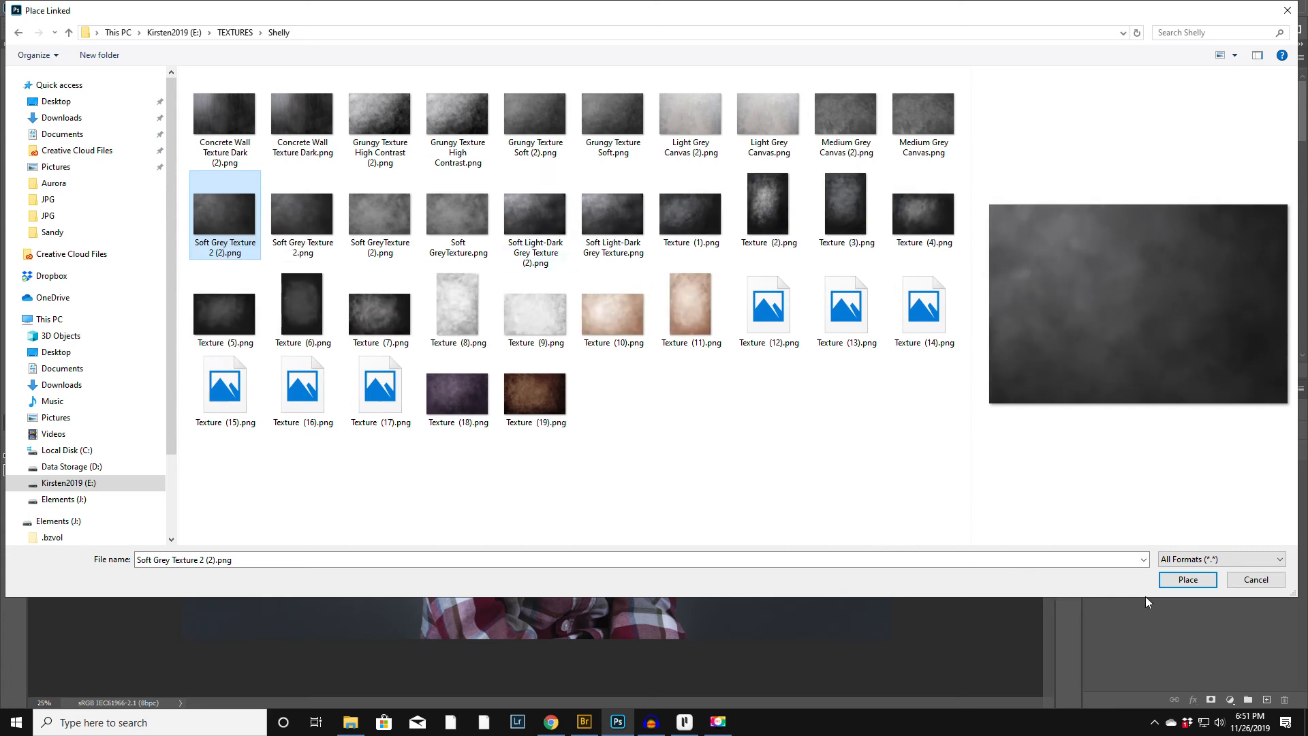
pyautogui.click(1192, 580)
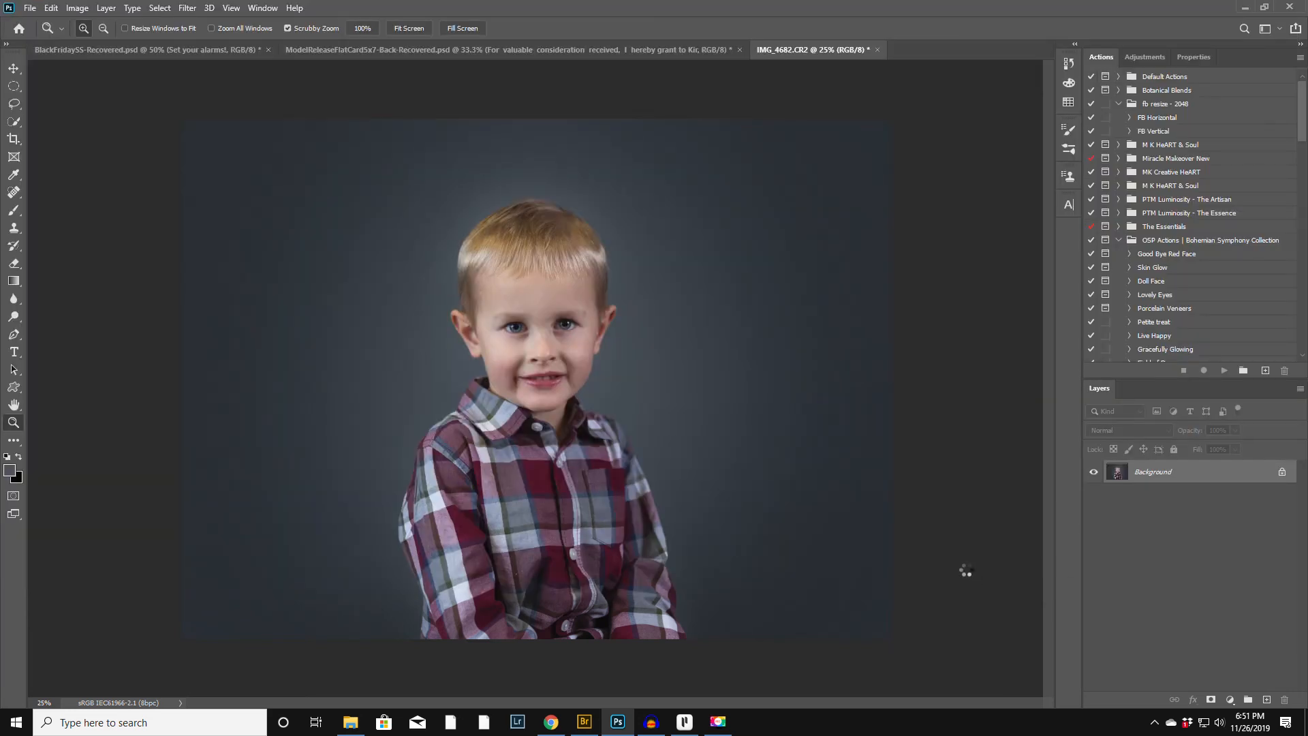
# Fit the placed grey texture to all four edges of the photo and commit the transform
pyautogui.moveTo(535, 145); pyautogui.dragTo(536, 123)
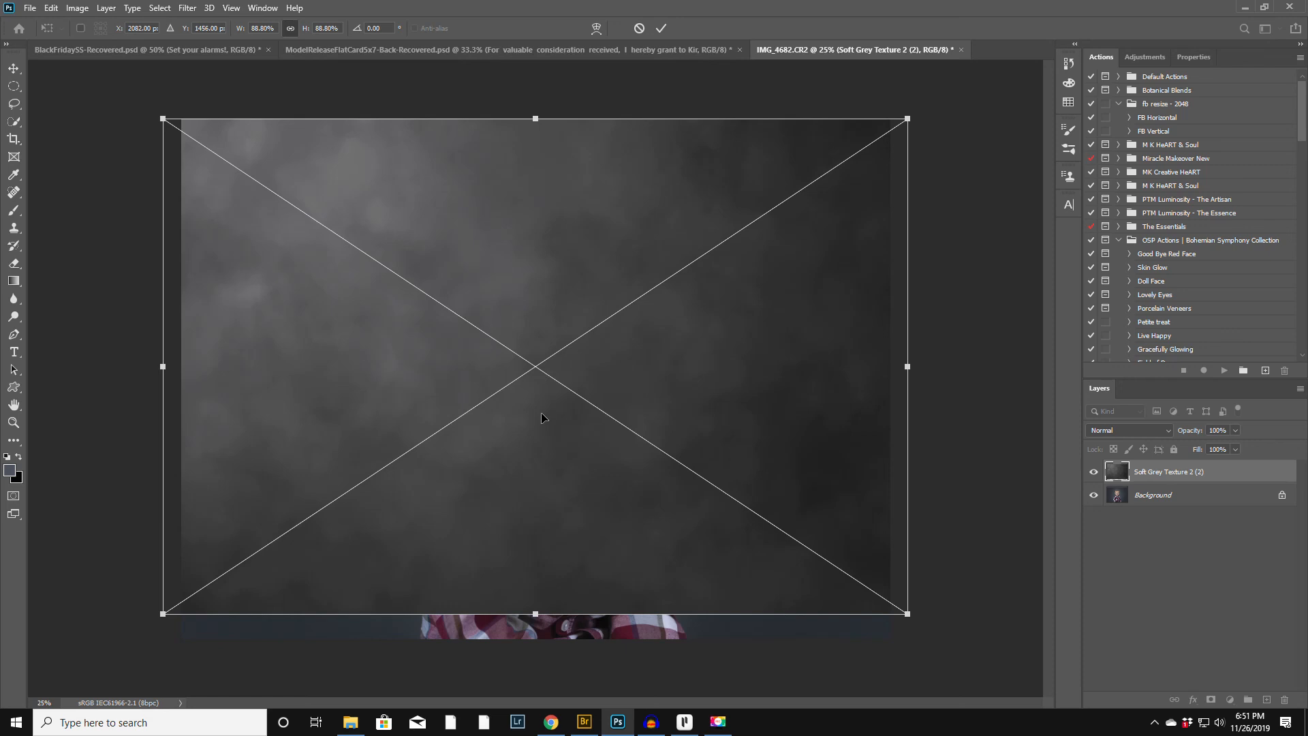
pyautogui.moveTo(162, 366); pyautogui.dragTo(181, 366)
pyautogui.moveTo(907, 369); pyautogui.dragTo(889, 367)
pyautogui.moveTo(536, 612); pyautogui.dragTo(535, 638)
pyautogui.press('Return')
pyautogui.press('z')
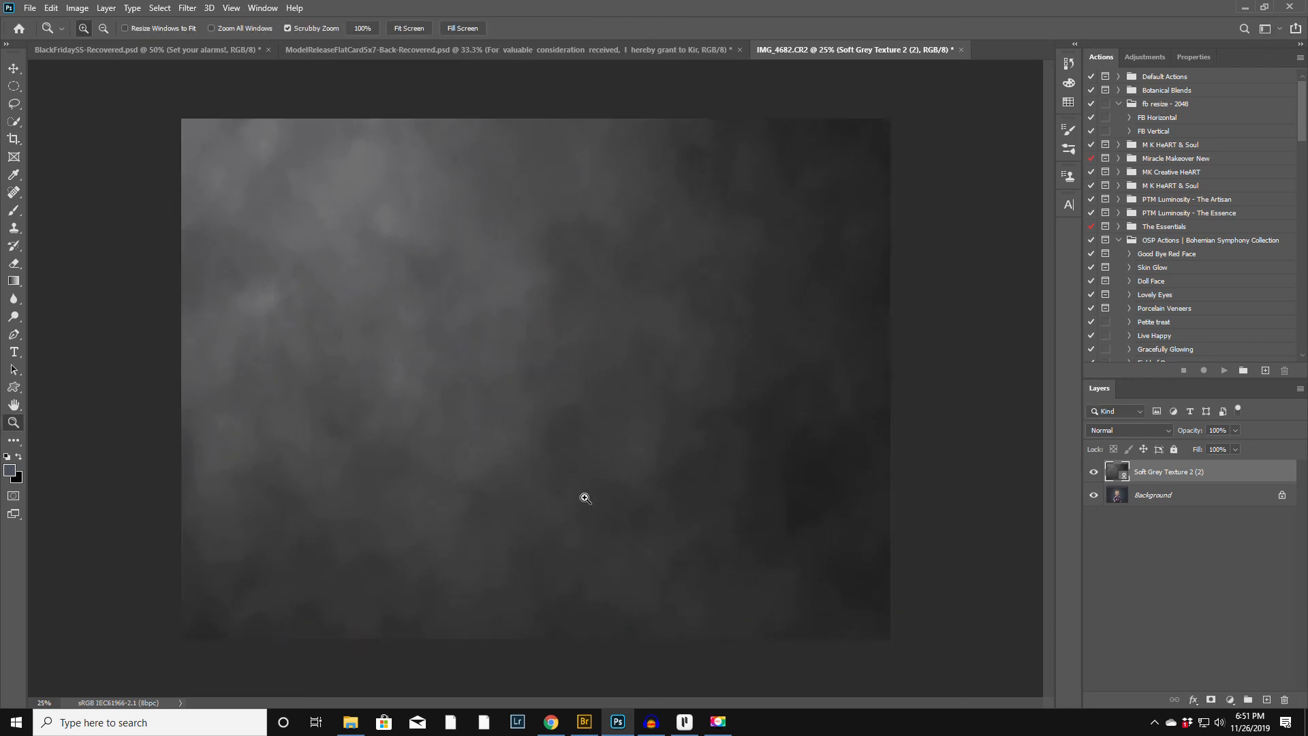
# Set the grey texture layer's blend mode to Soft Light and add a white layer mask to it
pyautogui.click(1100, 426)
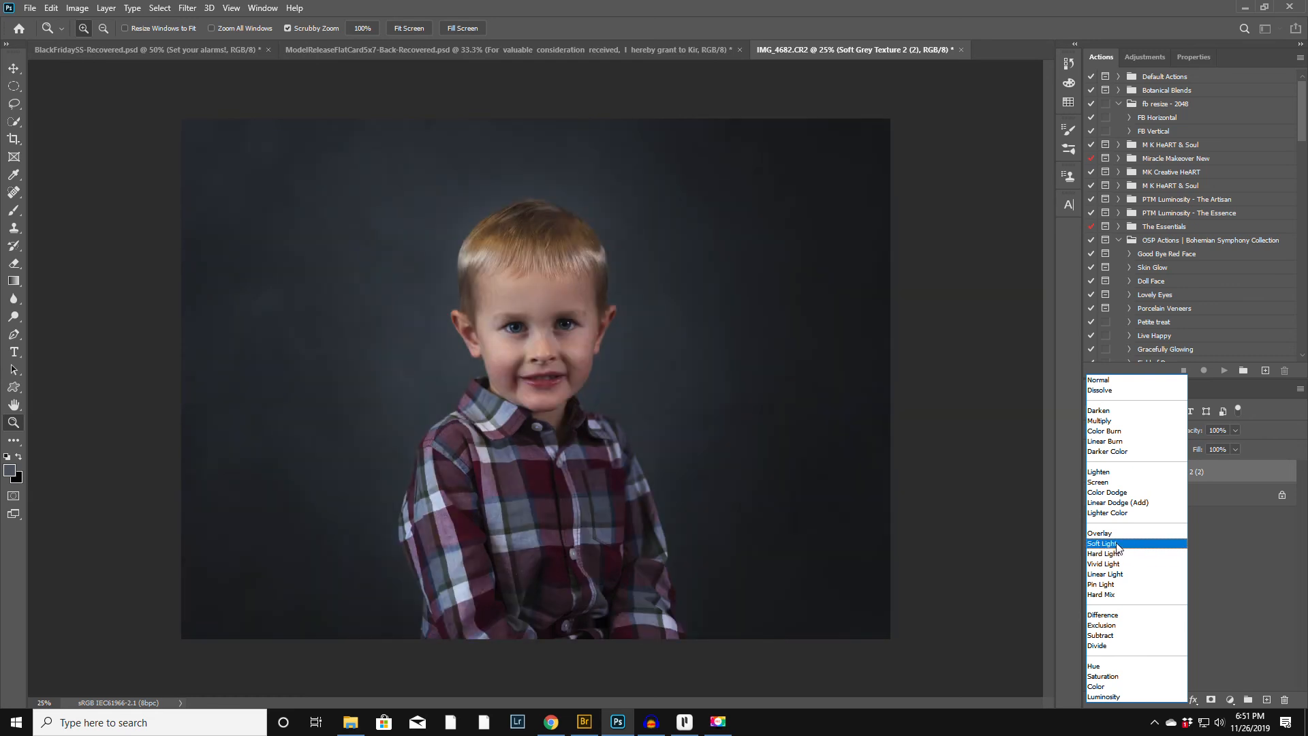
pyautogui.click(1115, 543)
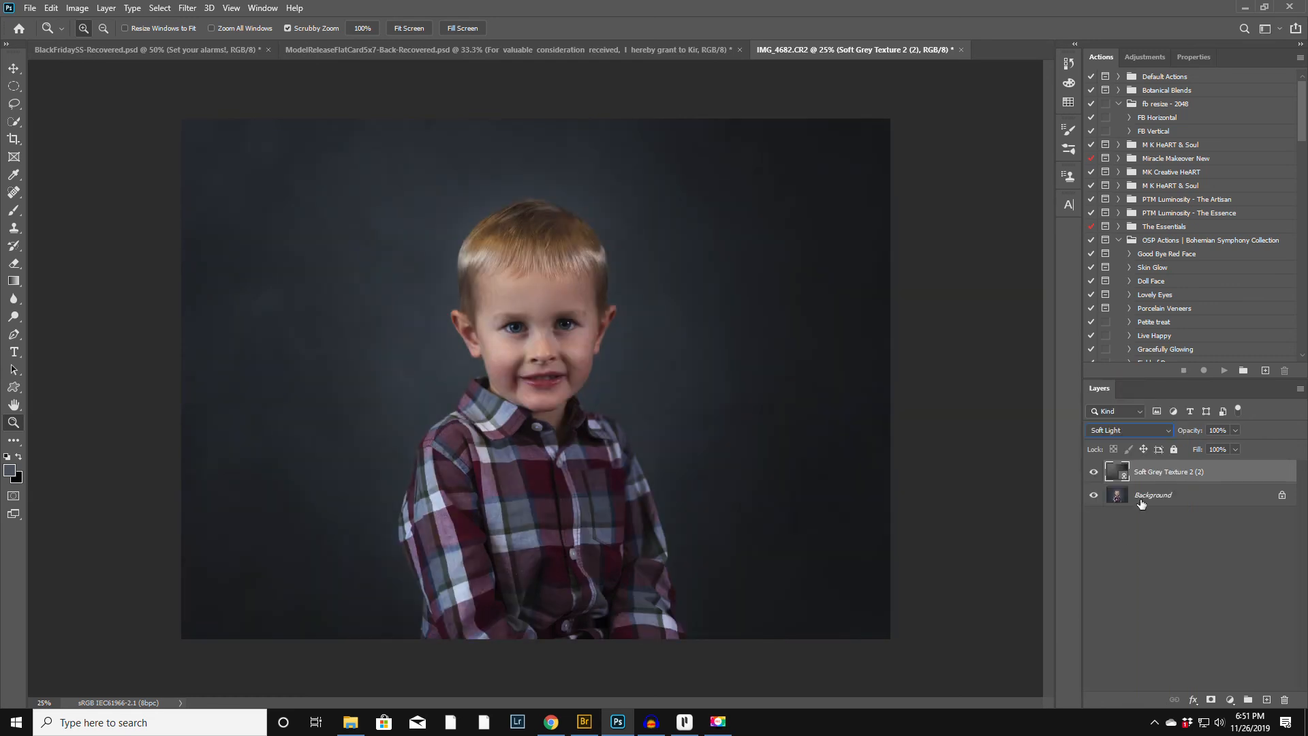
pyautogui.click(1211, 700)
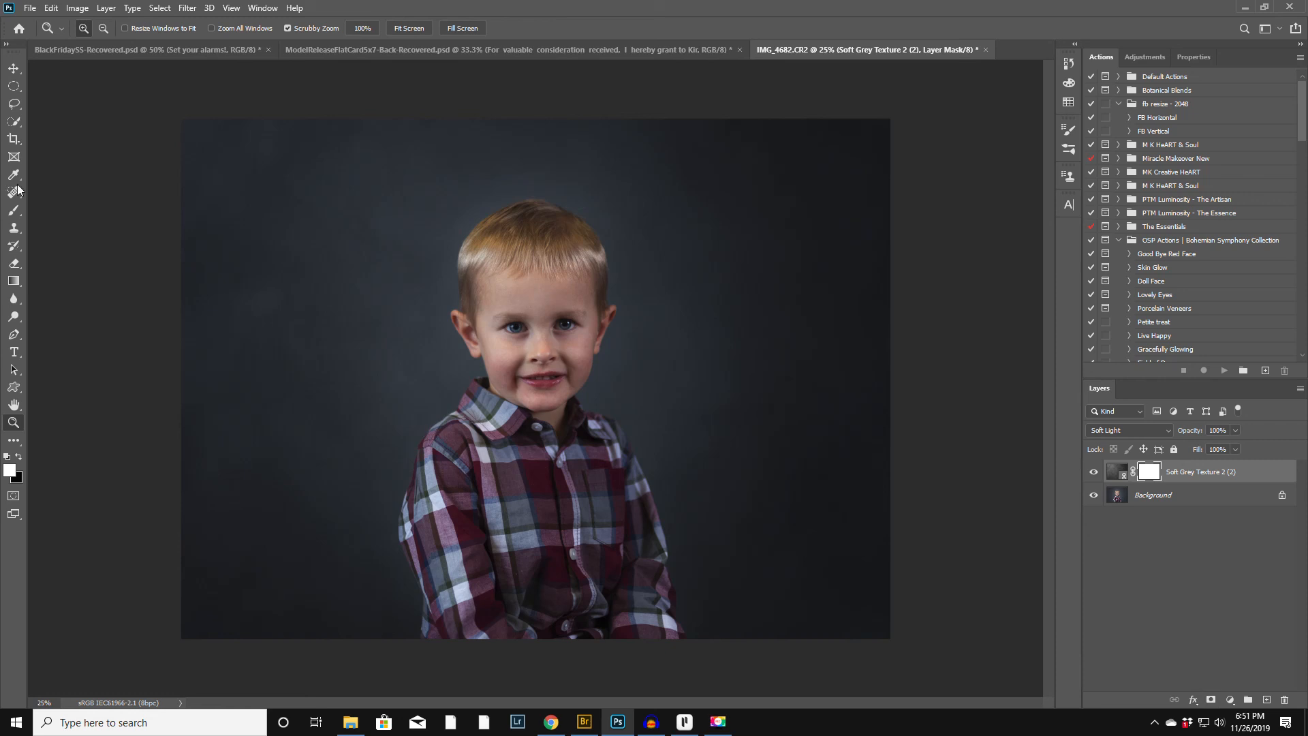
# Mask the texture off the boy with a black 700 px soft brush, and lower the layer's opacity to 68%
pyautogui.click(13, 210)
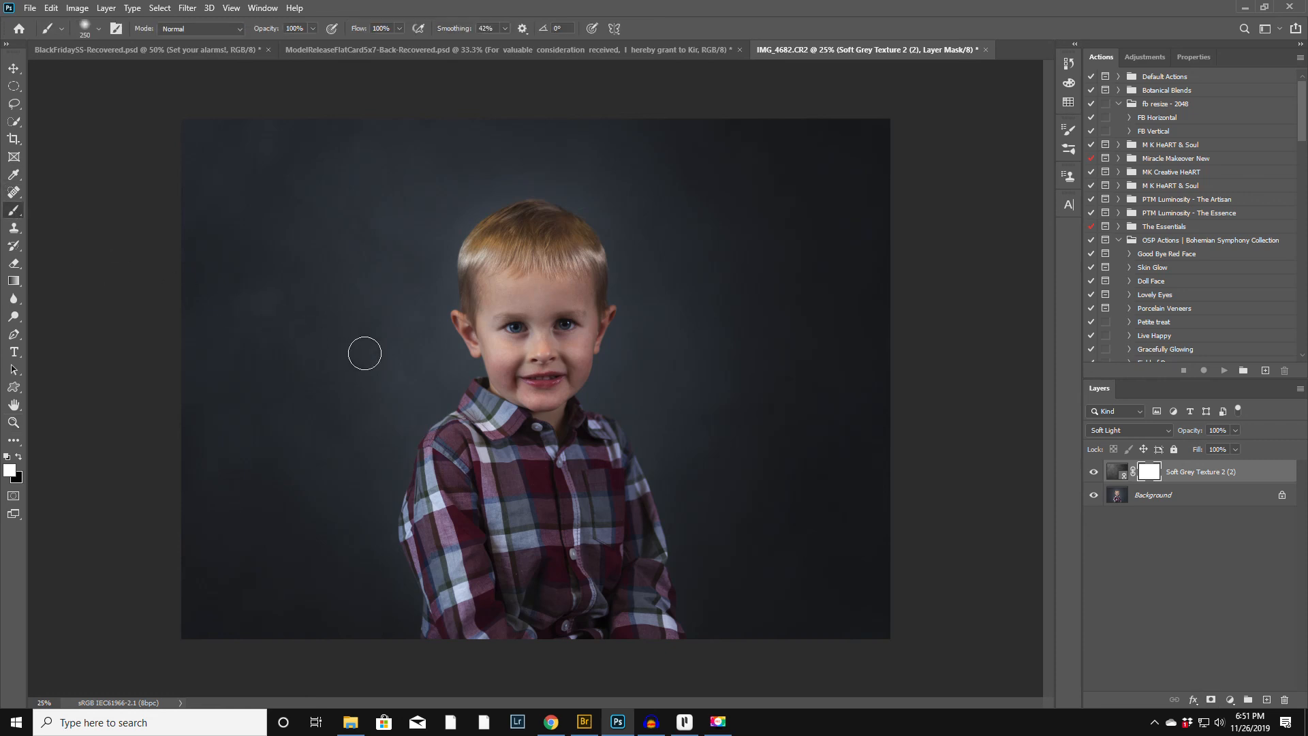
pyautogui.press('x')
pyautogui.press(']')
pyautogui.press(']')
pyautogui.press(']')
pyautogui.press(']')
pyautogui.press(']')
pyautogui.moveTo(535, 404)
pyautogui.mouseDown()
pyautogui.moveTo(485, 473)
pyautogui.moveTo(483, 457)
pyautogui.moveTo(467, 462)
pyautogui.moveTo(465, 591)
pyautogui.moveTo(497, 627)
pyautogui.moveTo(498, 551)
pyautogui.moveTo(535, 637)
pyautogui.moveTo(619, 639)
pyautogui.moveTo(630, 609)
pyautogui.moveTo(575, 487)
pyautogui.moveTo(515, 493)
pyautogui.moveTo(540, 490)
pyautogui.moveTo(561, 520)
pyautogui.moveTo(530, 480)
pyautogui.moveTo(557, 292)
pyautogui.moveTo(551, 260)
pyautogui.moveTo(527, 287)
pyautogui.moveTo(512, 268)
pyautogui.moveTo(524, 250)
pyautogui.moveTo(491, 312)
pyautogui.moveTo(516, 332)
pyautogui.moveTo(503, 358)
pyautogui.moveTo(507, 415)
pyautogui.moveTo(468, 479)
pyautogui.moveTo(450, 483)
pyautogui.moveTo(453, 584)
pyautogui.moveTo(496, 629)
pyautogui.moveTo(639, 640)
pyautogui.moveTo(566, 587)
pyautogui.mouseUp()
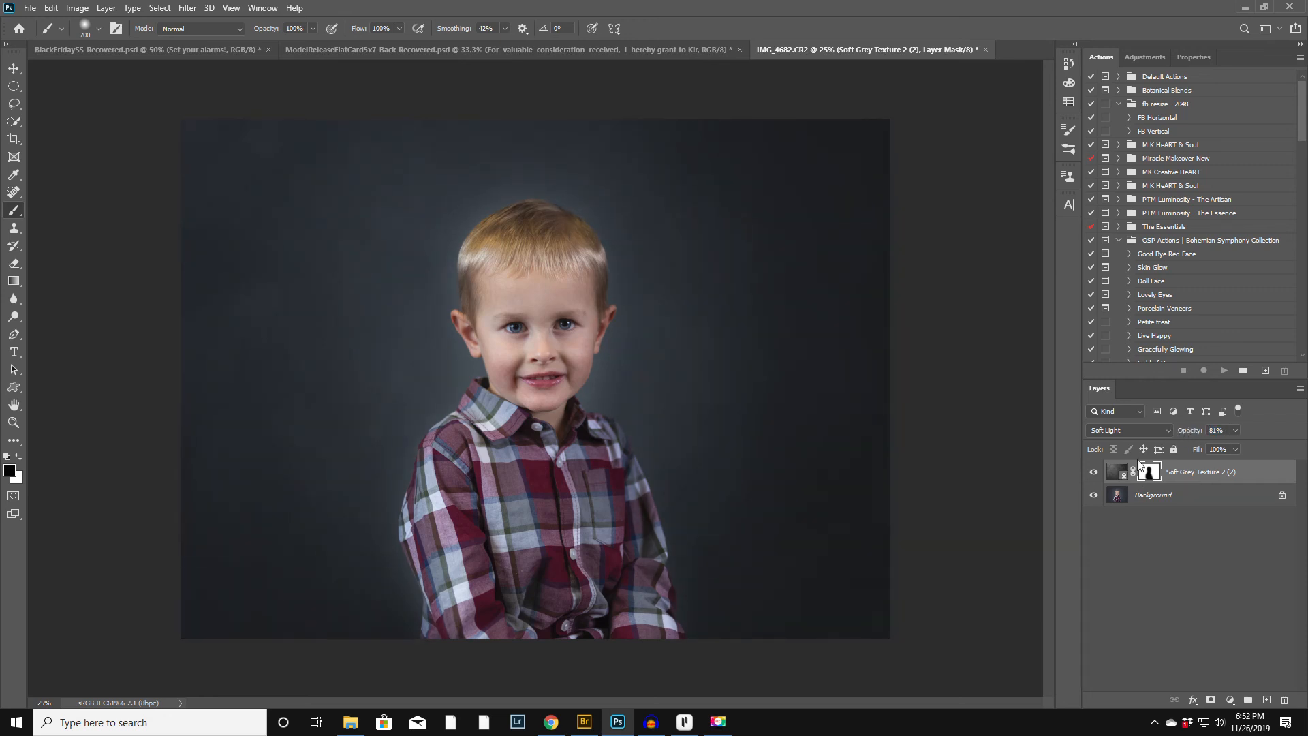
pyautogui.click(1092, 471)
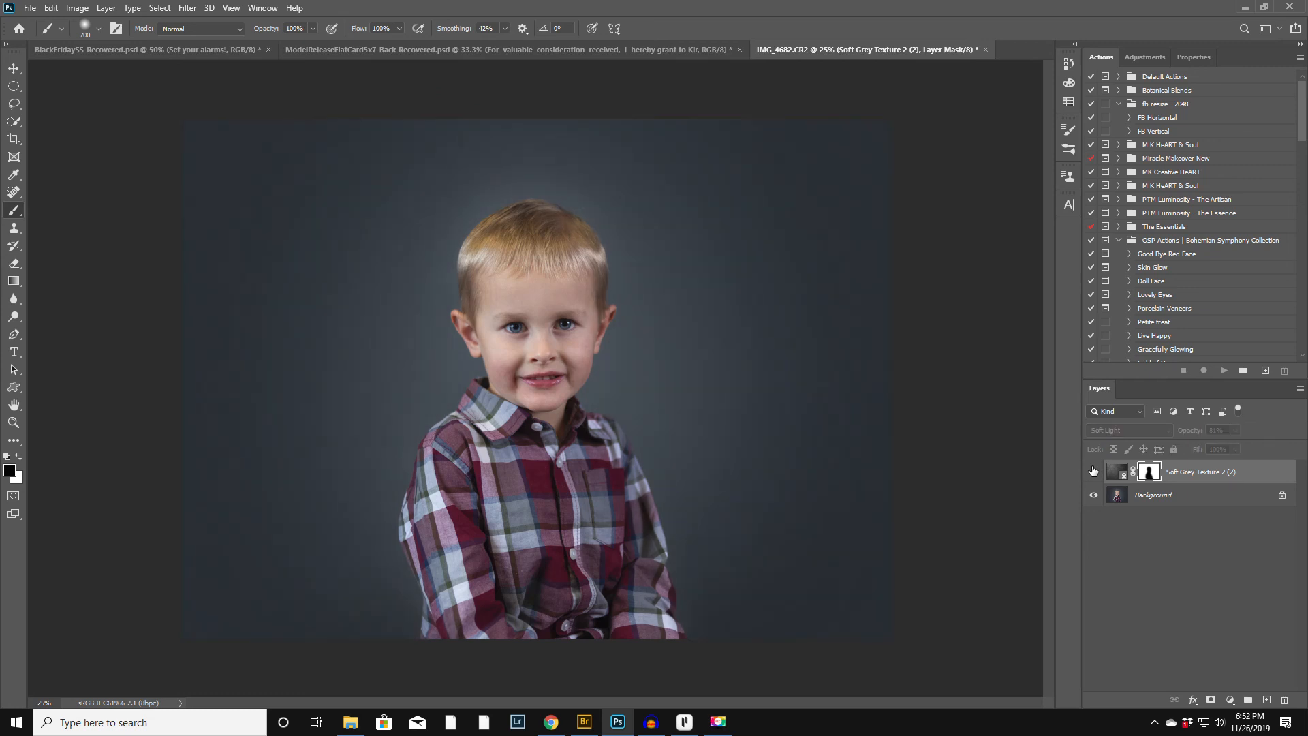
pyautogui.click(1093, 471)
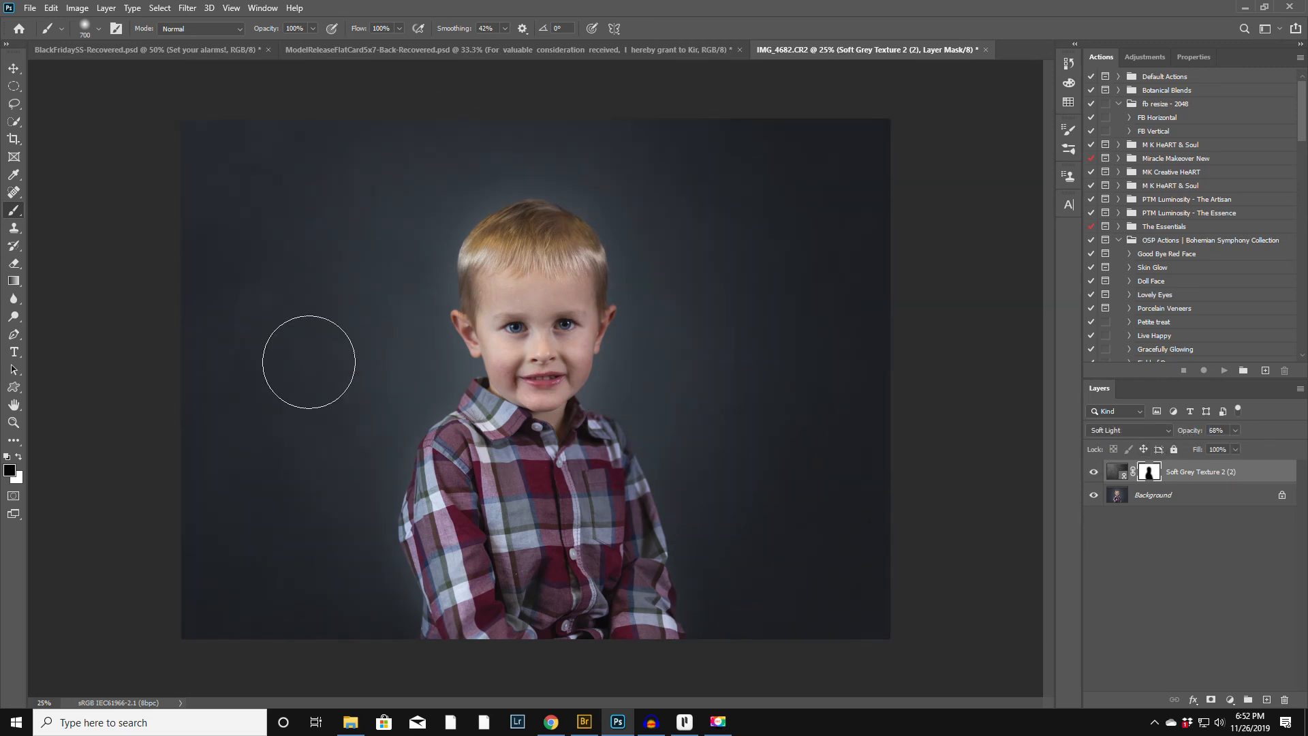
# Soften the texture mask around the boy with a black brush at 26% opacity enlarged to 1900 px, and compare before and after
pyautogui.press('4')
pyautogui.press('5')
pyautogui.press(']')
pyautogui.press(']')
pyautogui.press(']')
pyautogui.press(']')
pyautogui.press(']')
pyautogui.press(']')
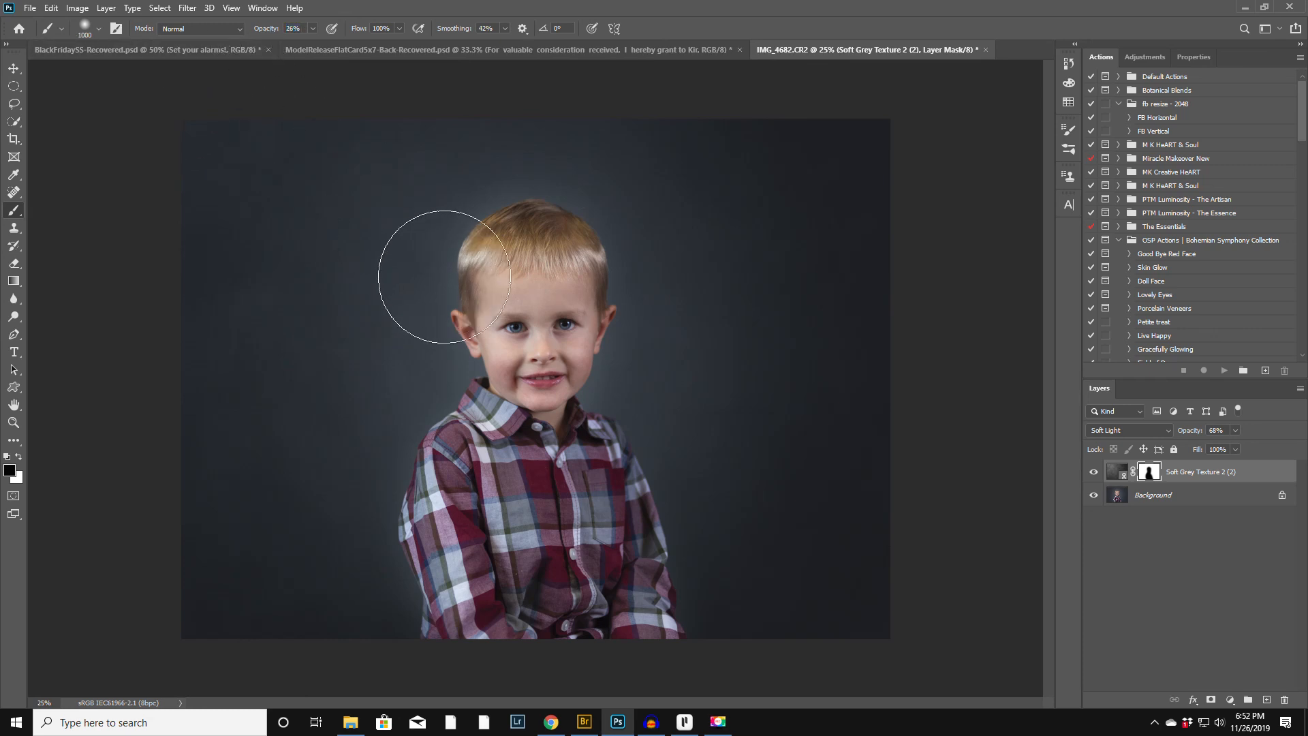
pyautogui.press(']')
pyautogui.press(']')
pyautogui.press(']')
pyautogui.press(']')
pyautogui.press(']')
pyautogui.press(']')
pyautogui.click(1094, 472)
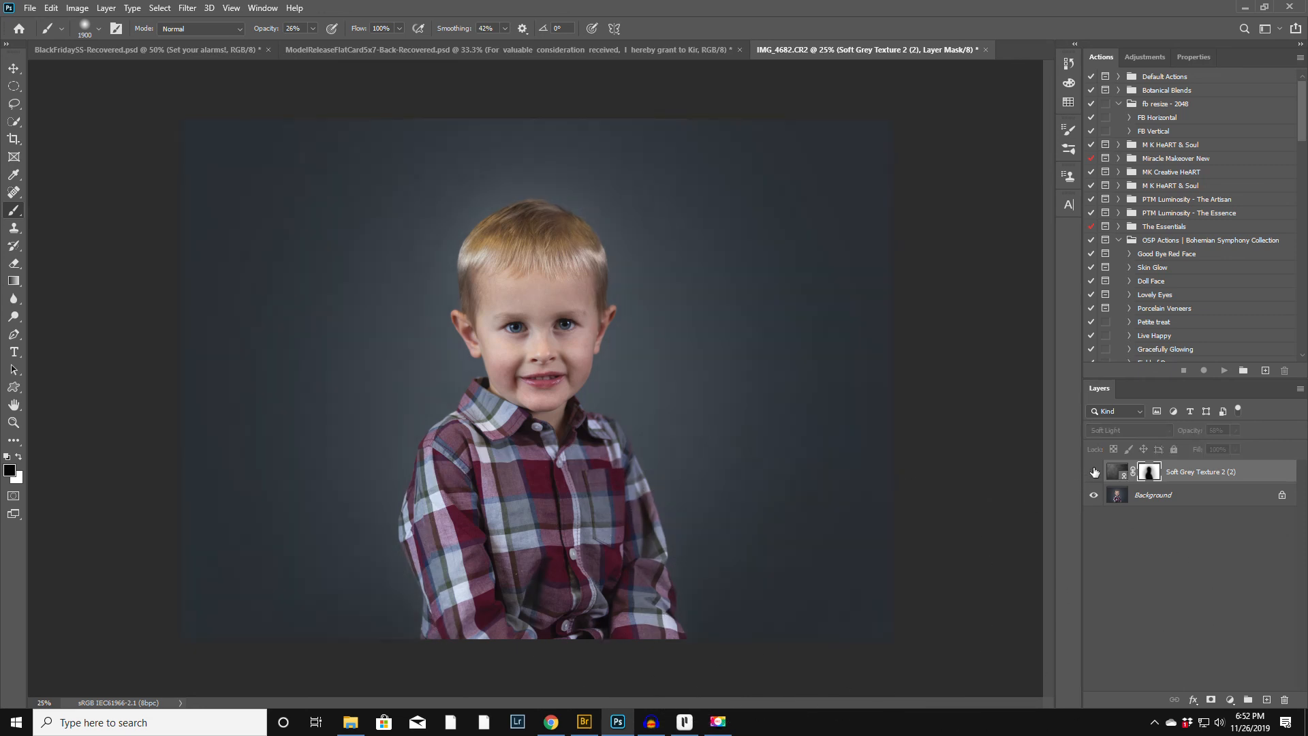
pyautogui.click(1094, 471)
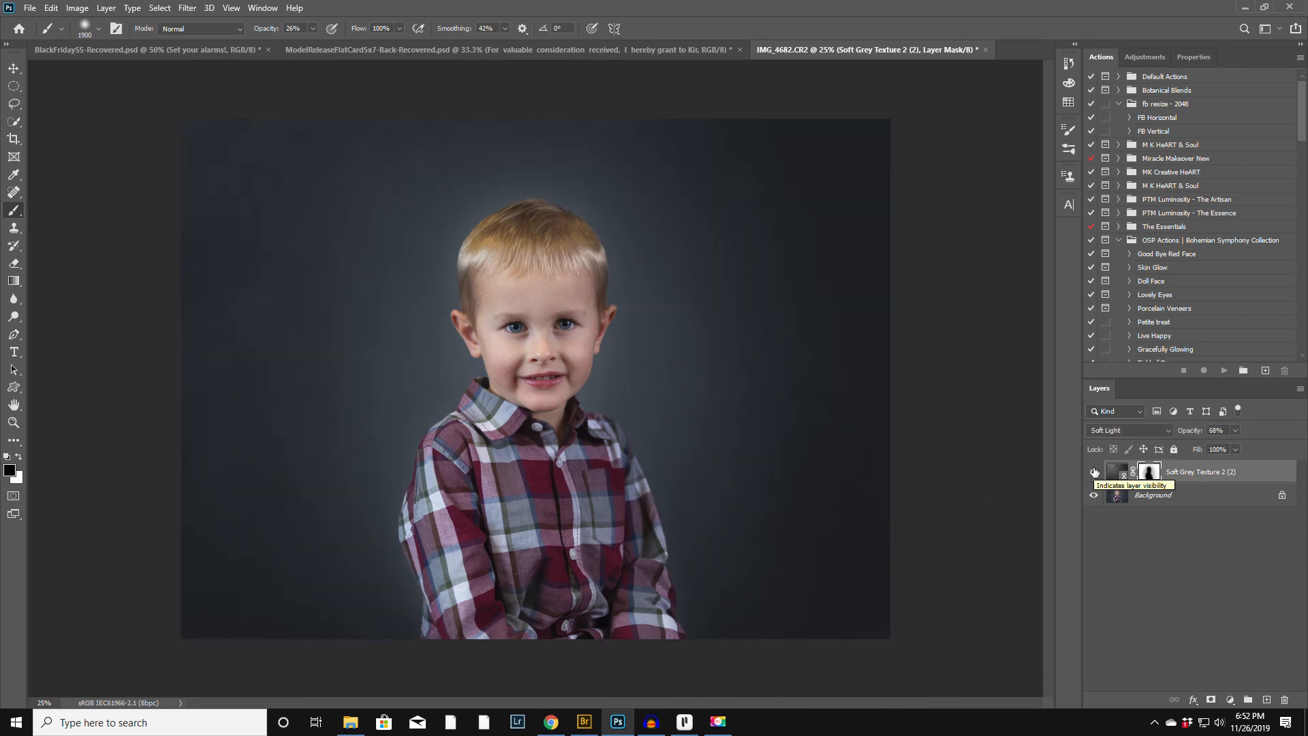